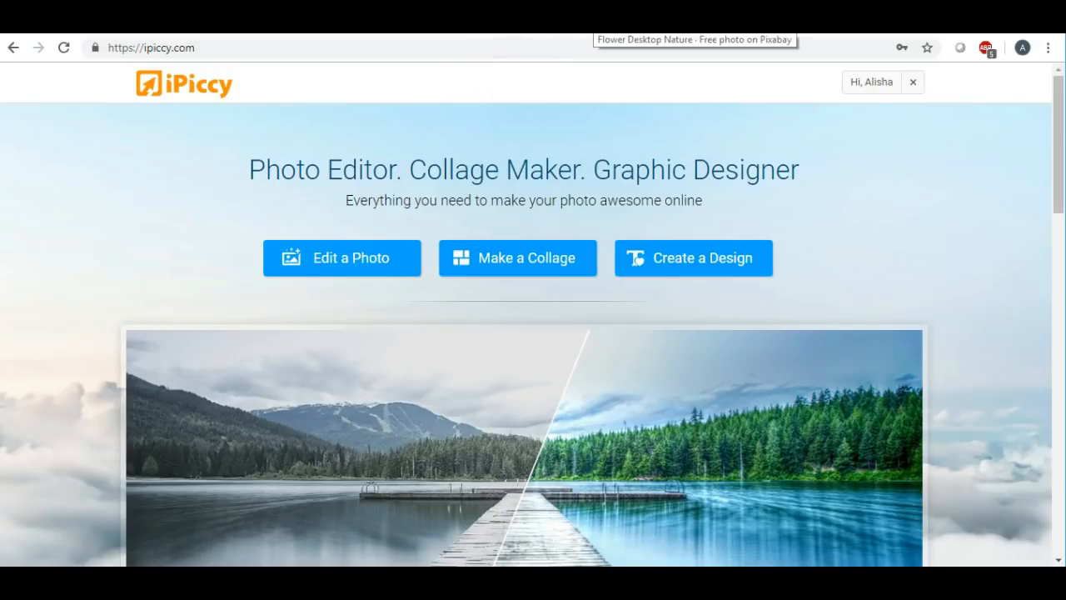
# - Switch to the Pixabay 'Flower Desktop Nature' page with the flower and teacup photo
pyautogui.click(588, 20)
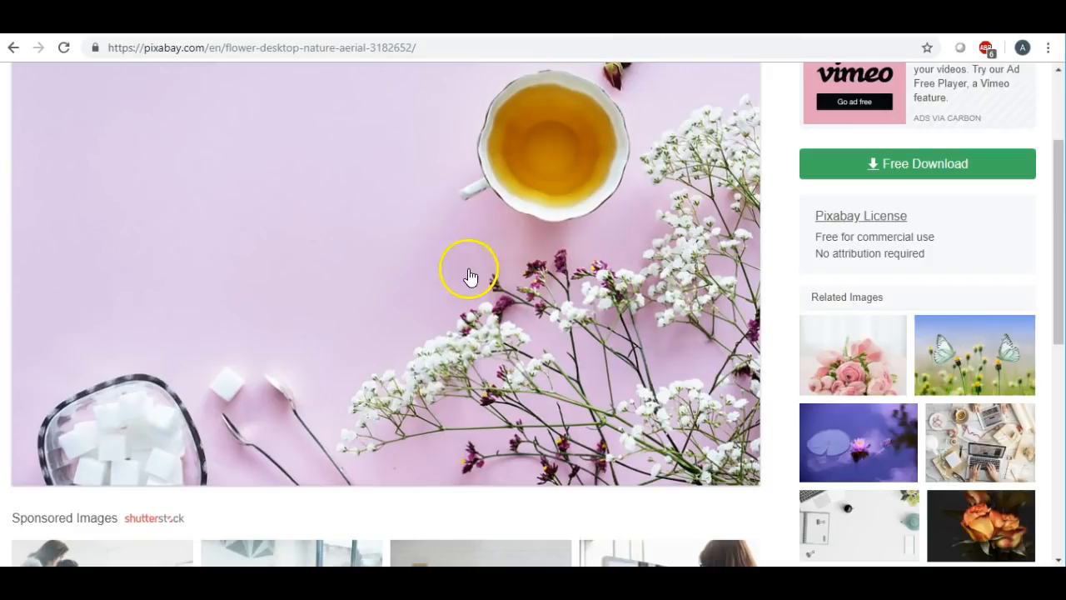
pyautogui.scroll(2, 468, 277)
pyautogui.click(345, 276)
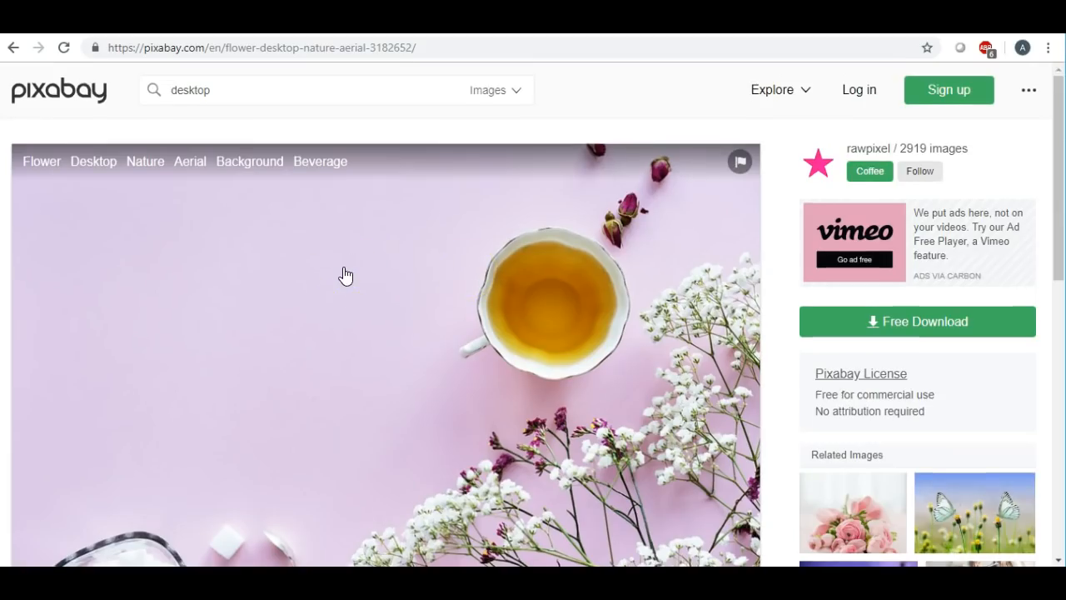
pyautogui.scroll(-3, 345, 276)
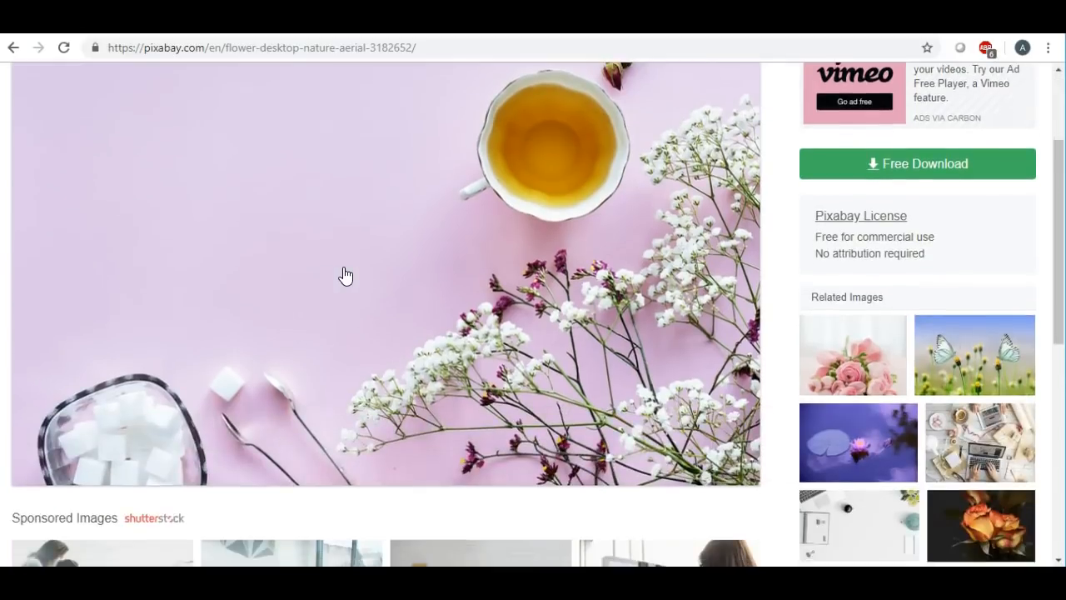
pyautogui.scroll(1, 346, 275)
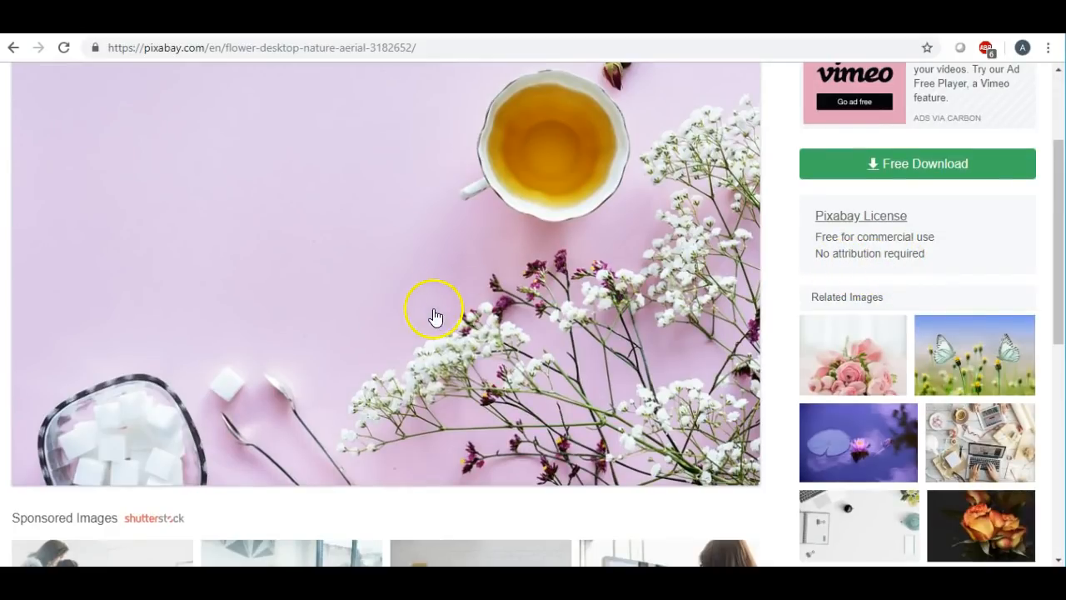
pyautogui.scroll(2, 433, 312)
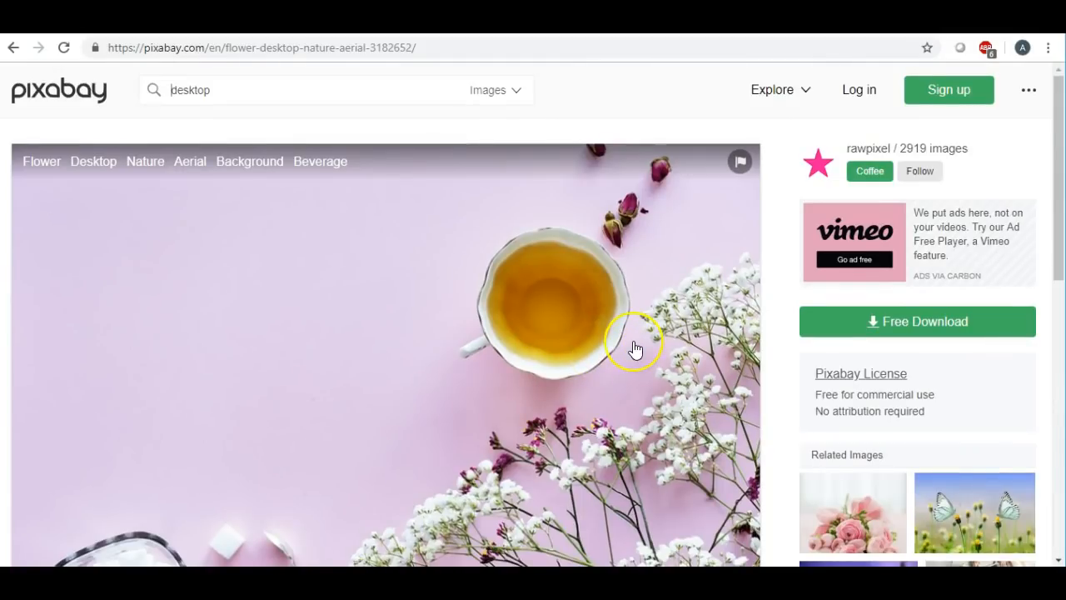
pyautogui.scroll(-2, 630, 352)
pyautogui.scroll(-1, 644, 348)
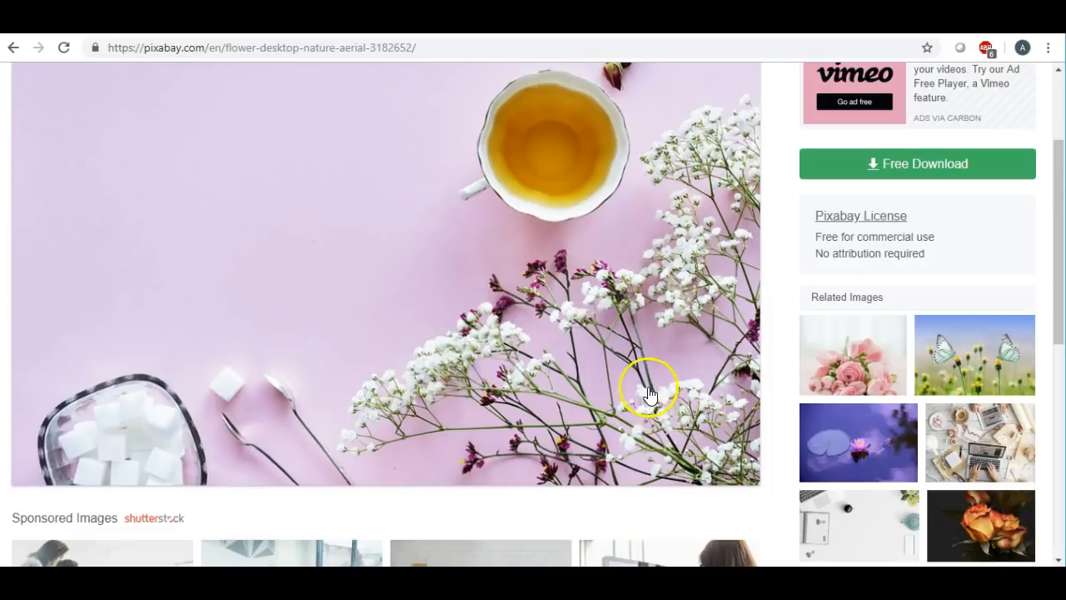
# - Download the photo as the 1920×1281 JPG past the reCAPTCHA and open flower-3182652_1920.jpg
pyautogui.click(881, 164)
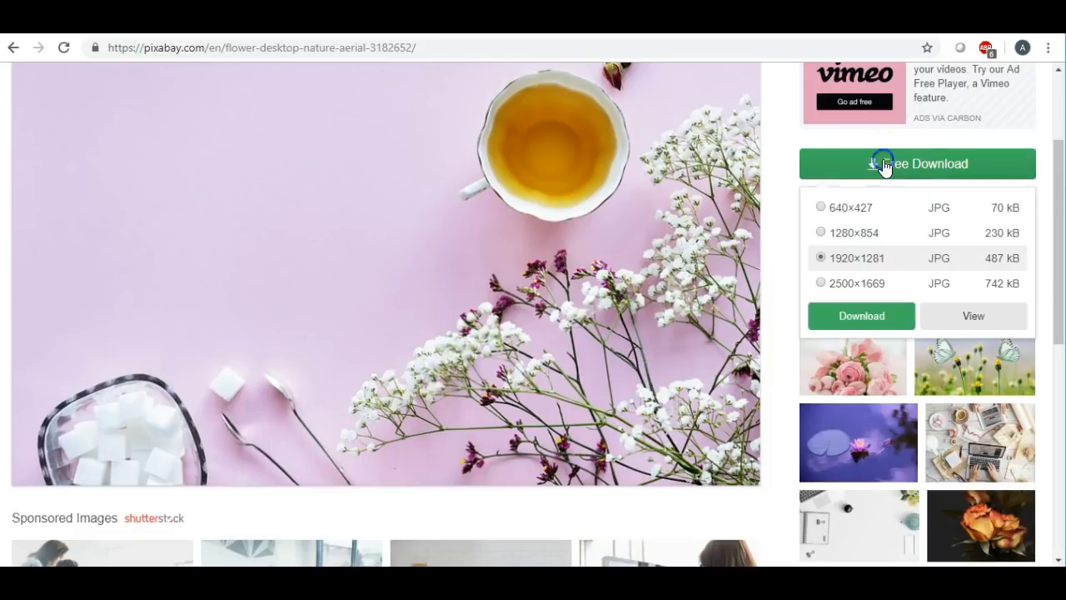
pyautogui.click(862, 320)
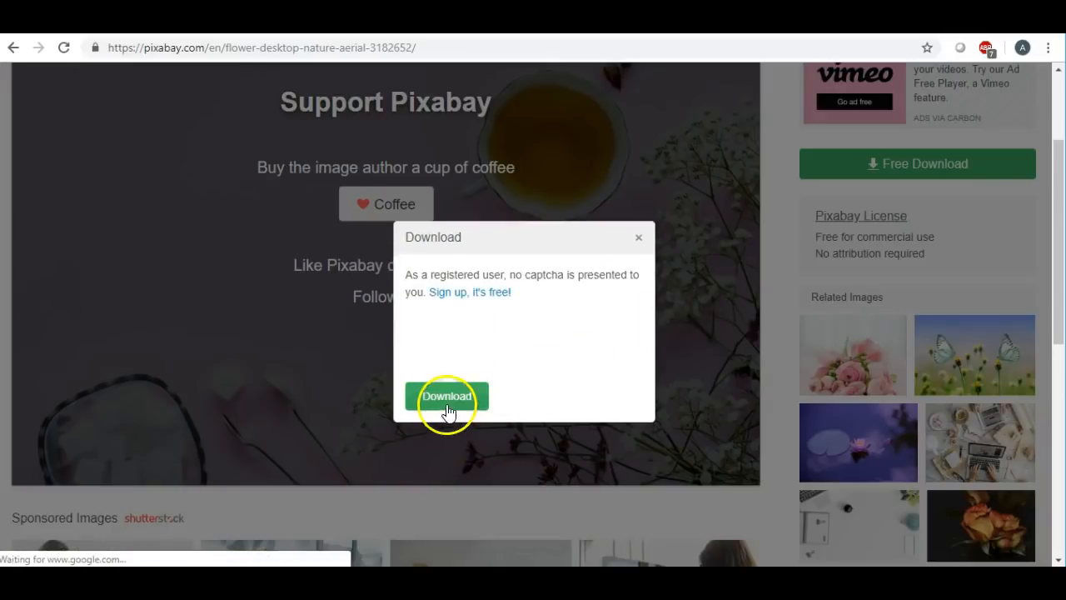
pyautogui.click(445, 397)
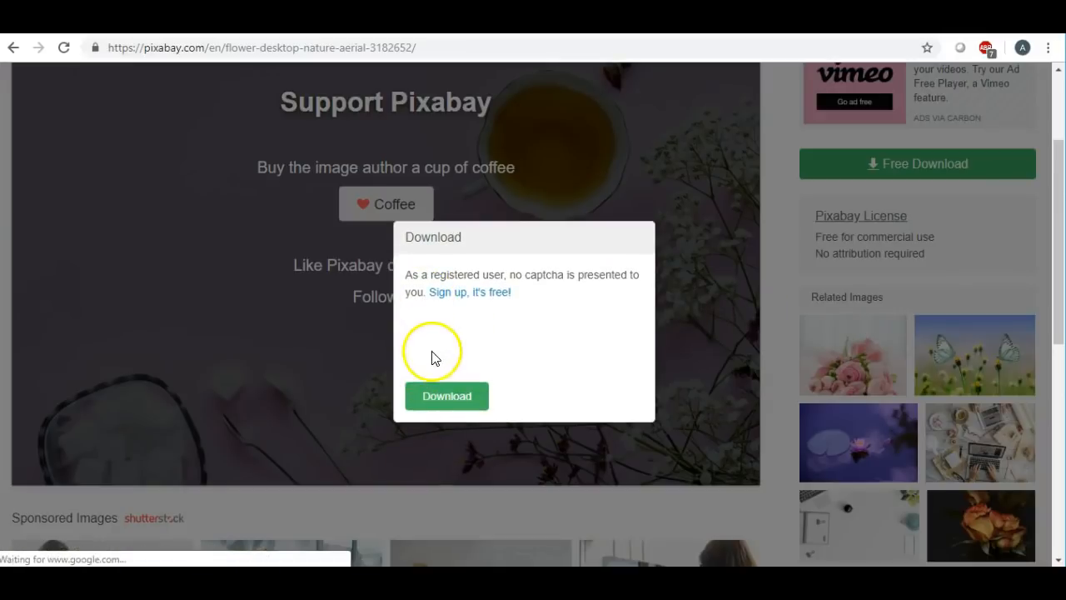
pyautogui.click(429, 339)
pyautogui.click(450, 397)
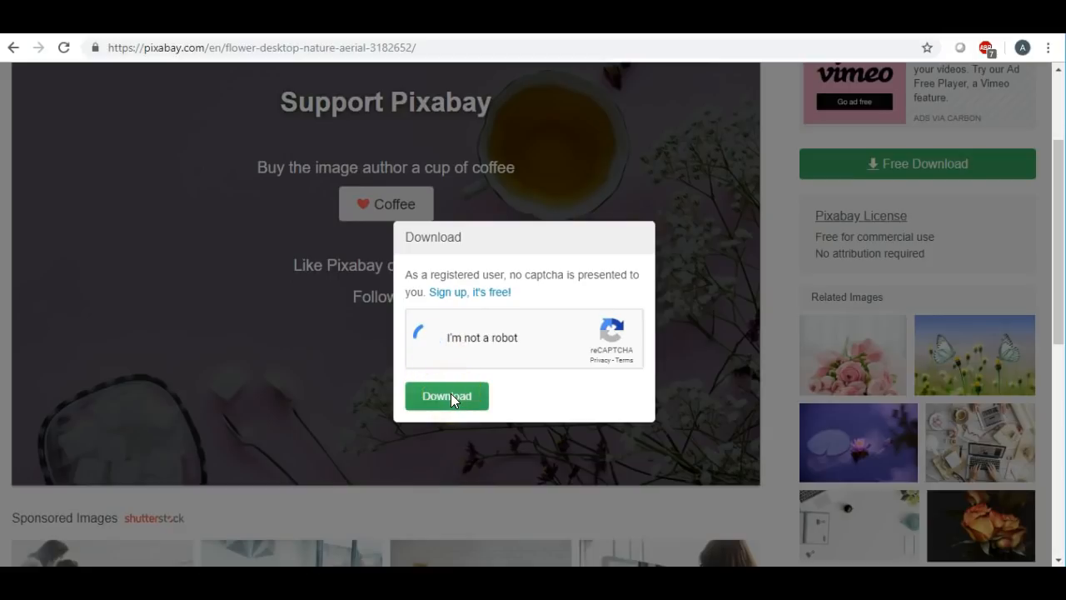
pyautogui.click(445, 395)
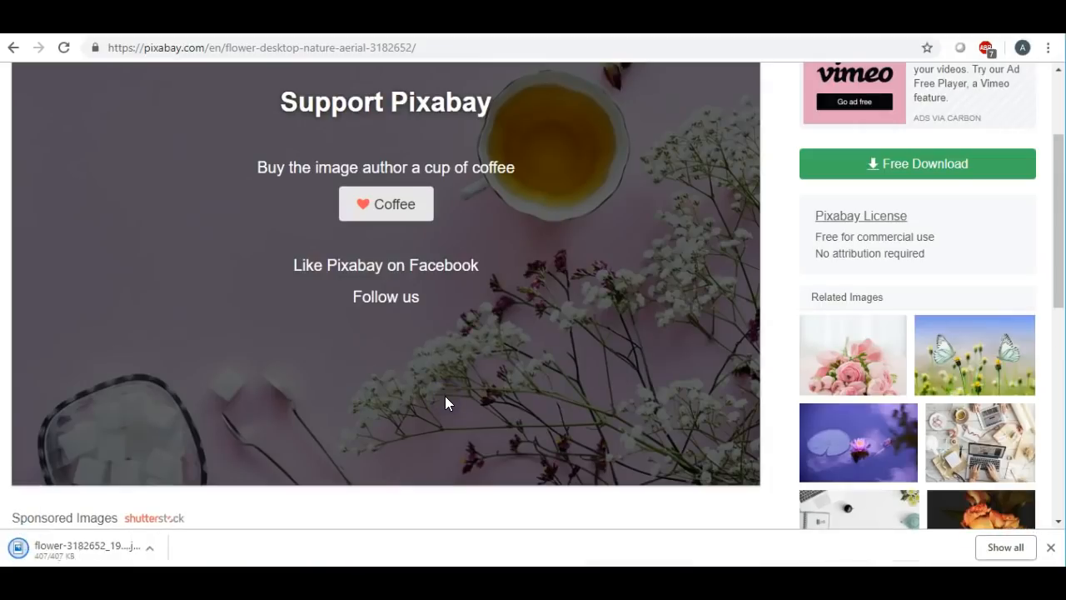
pyautogui.click(74, 551)
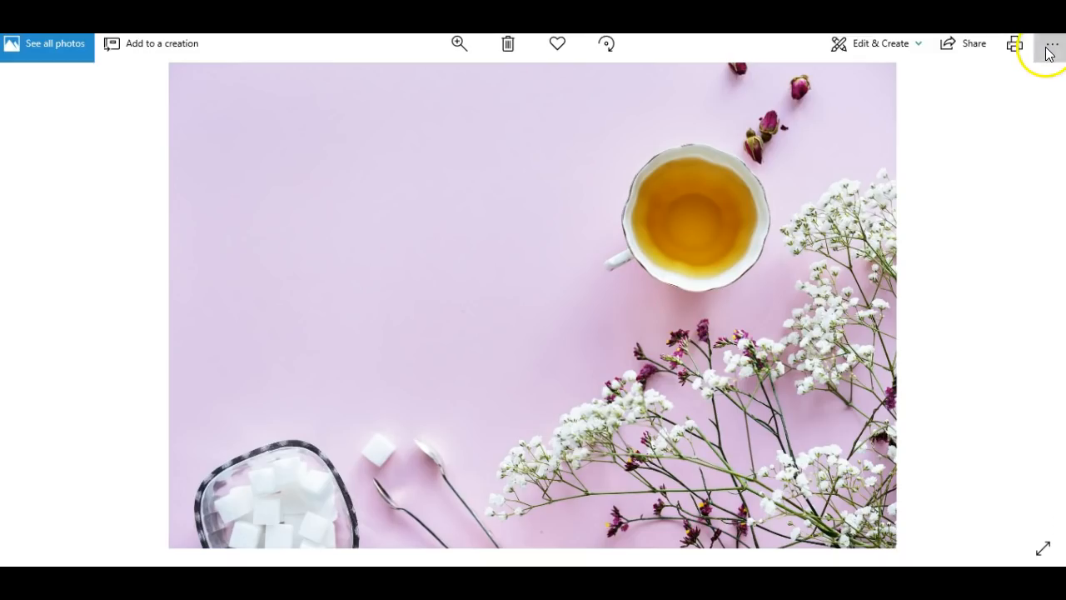
# - Save a copy of the flower photo to the Desktop as purpledesk JPG
pyautogui.click(1049, 47)
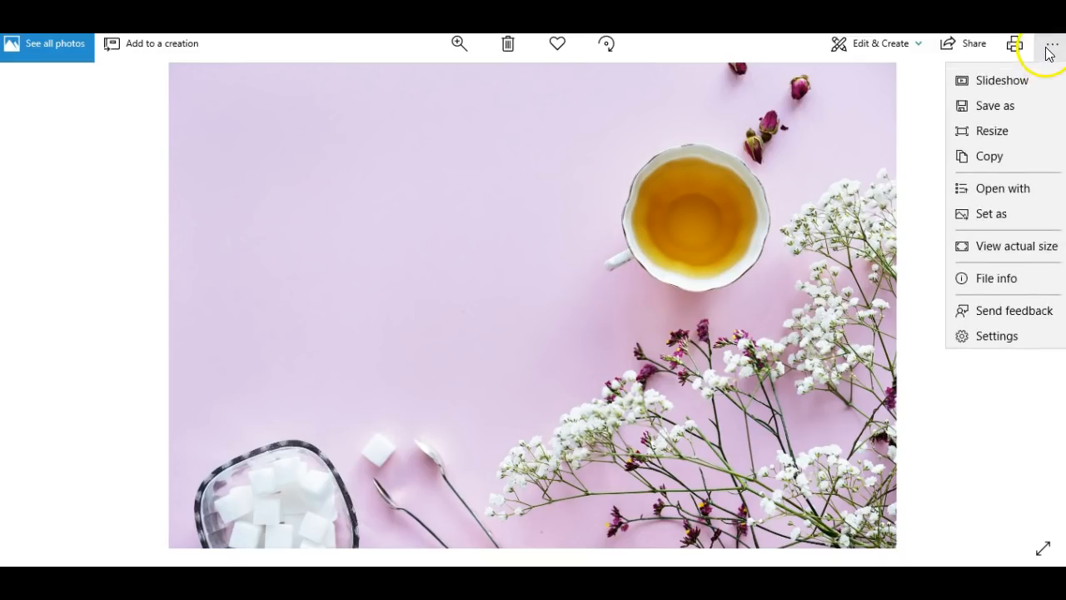
pyautogui.click(1007, 107)
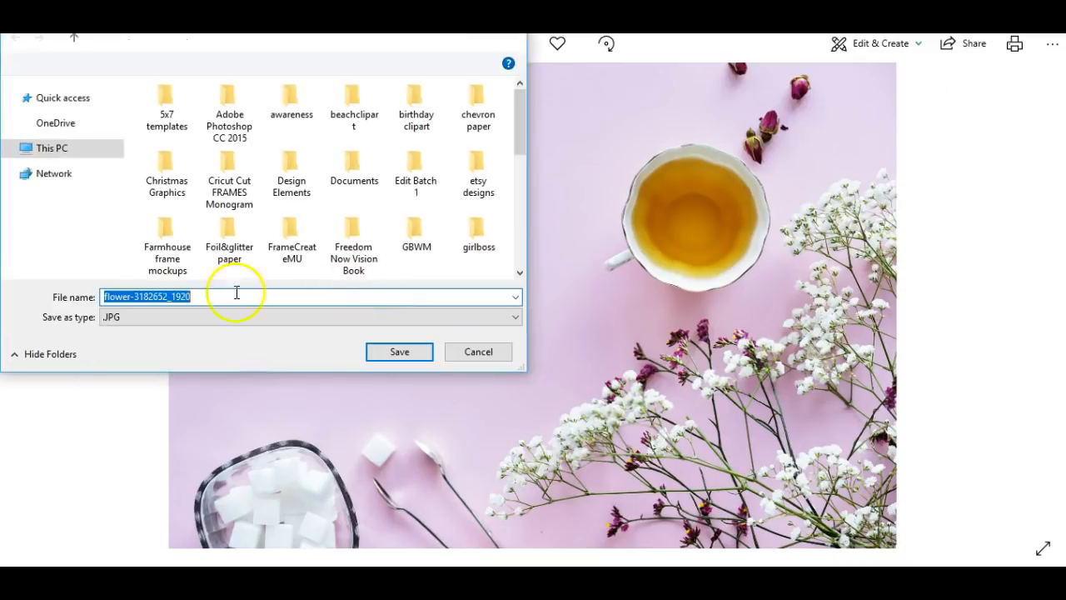
pyautogui.scroll(2, 115, 140)
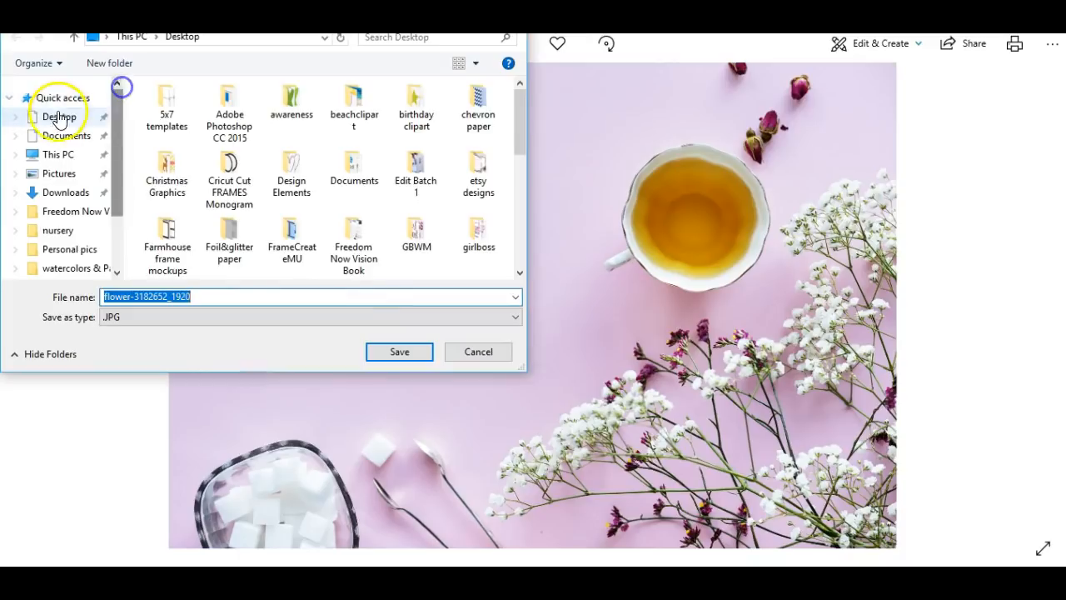
pyautogui.click(54, 116)
pyautogui.moveTo(224, 299); pyautogui.dragTo(52, 288)
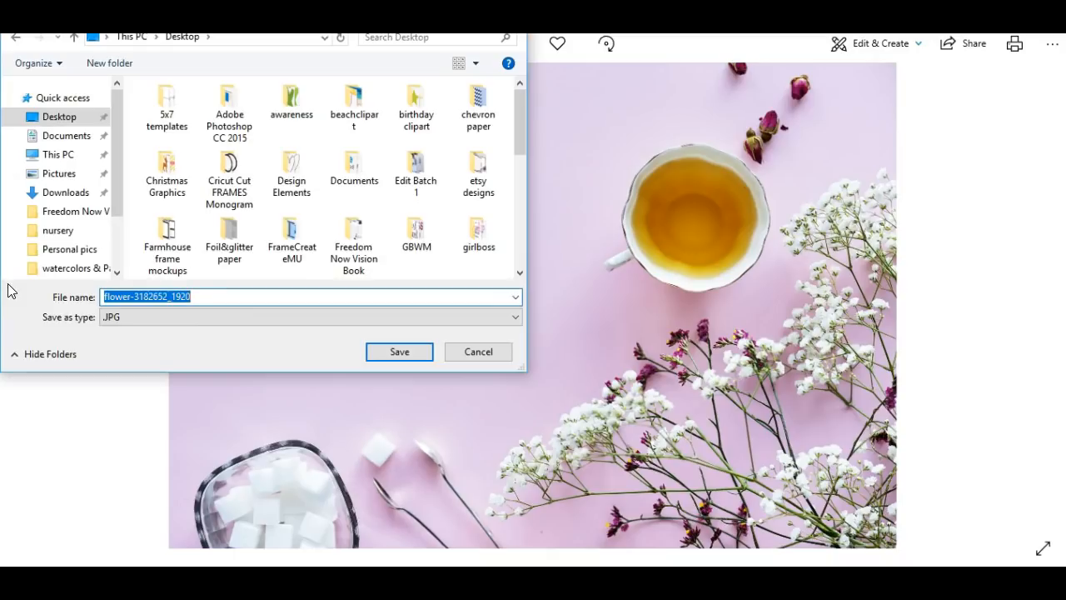
pyautogui.write('purple')
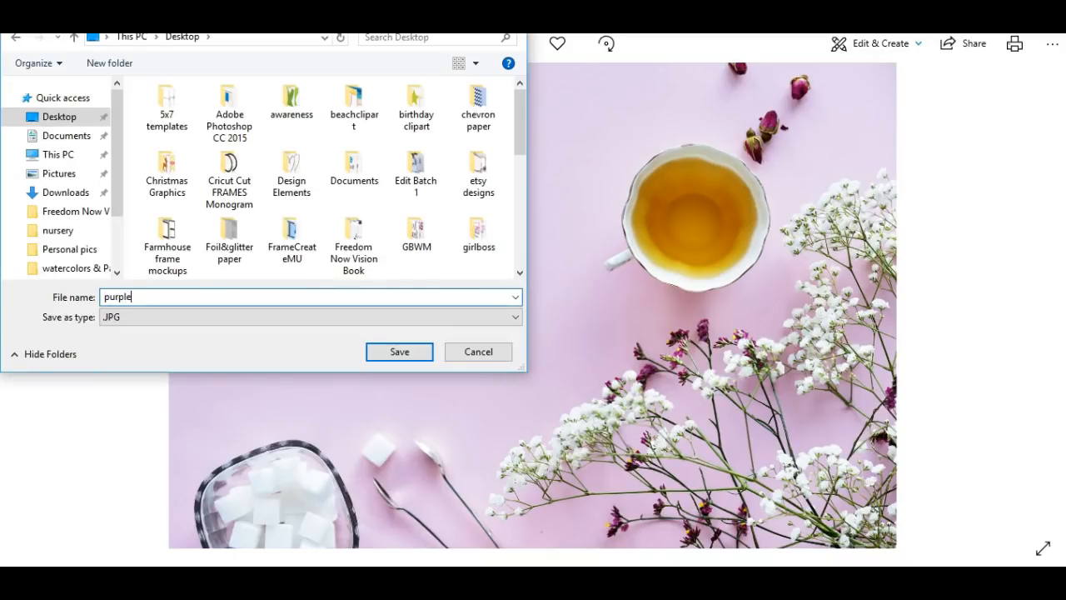
pyautogui.write('desk')
pyautogui.click(399, 351)
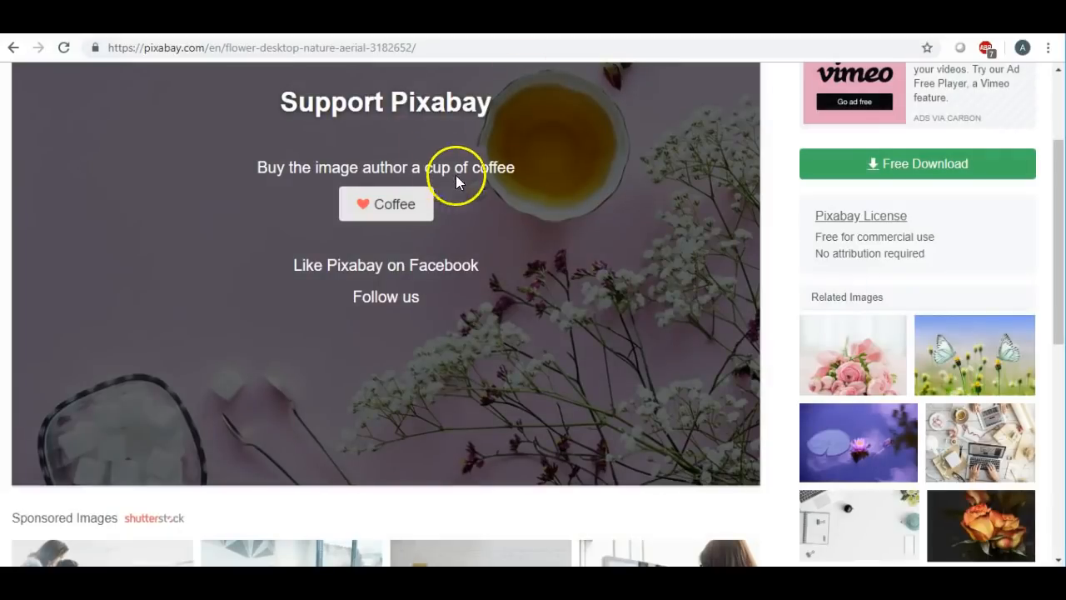
# - Return to the Pixabay desktop photo results, browse through them, then go to the iPiccy home page
pyautogui.scroll(2, 608, 286)
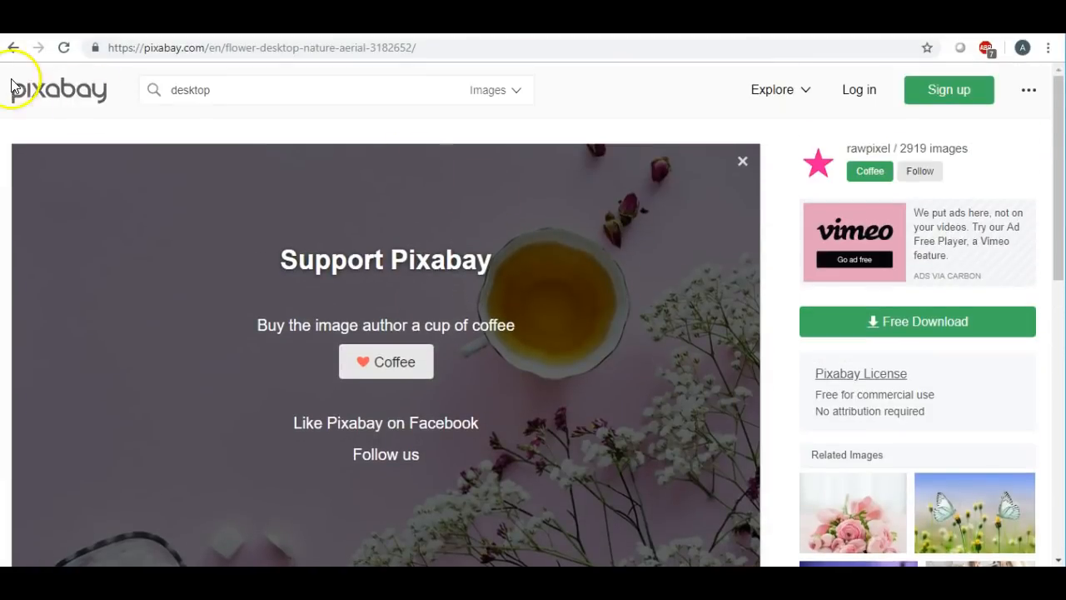
pyautogui.click(13, 48)
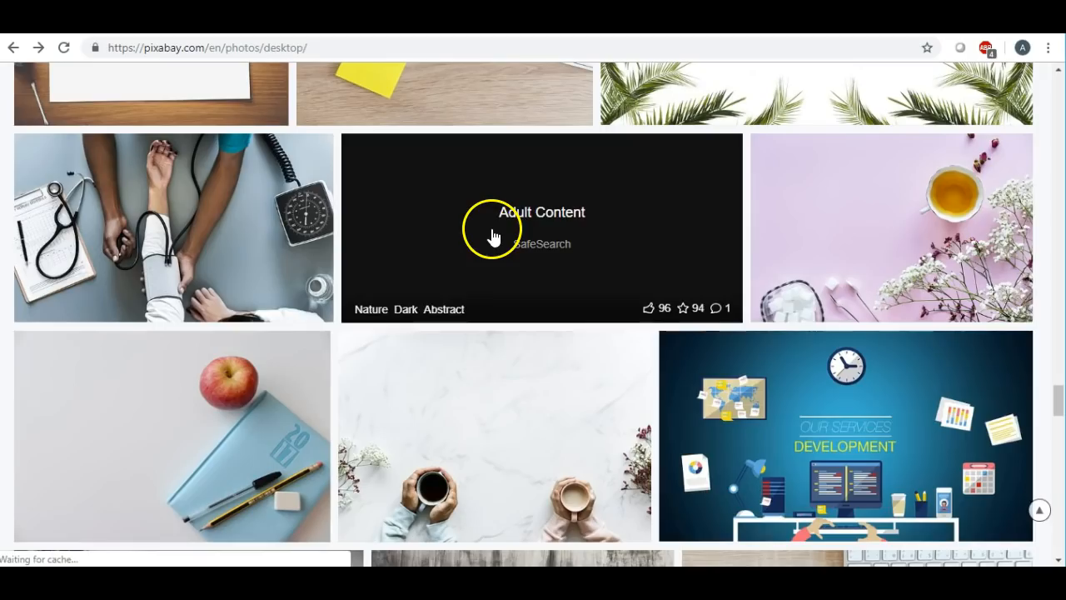
pyautogui.scroll(-3, 492, 243)
pyautogui.scroll(8, 493, 242)
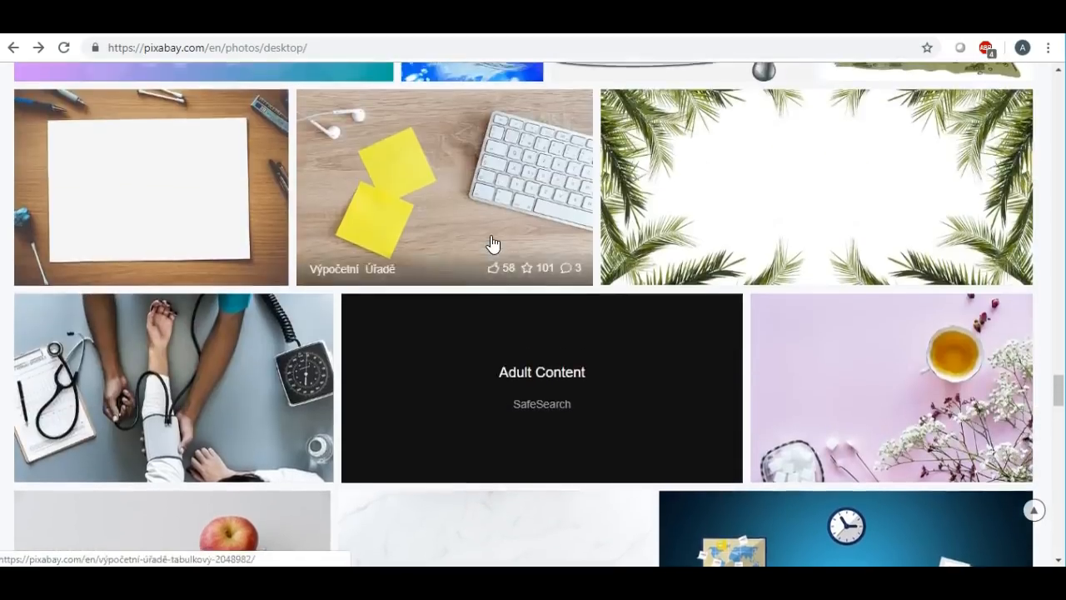
pyautogui.scroll(4, 492, 242)
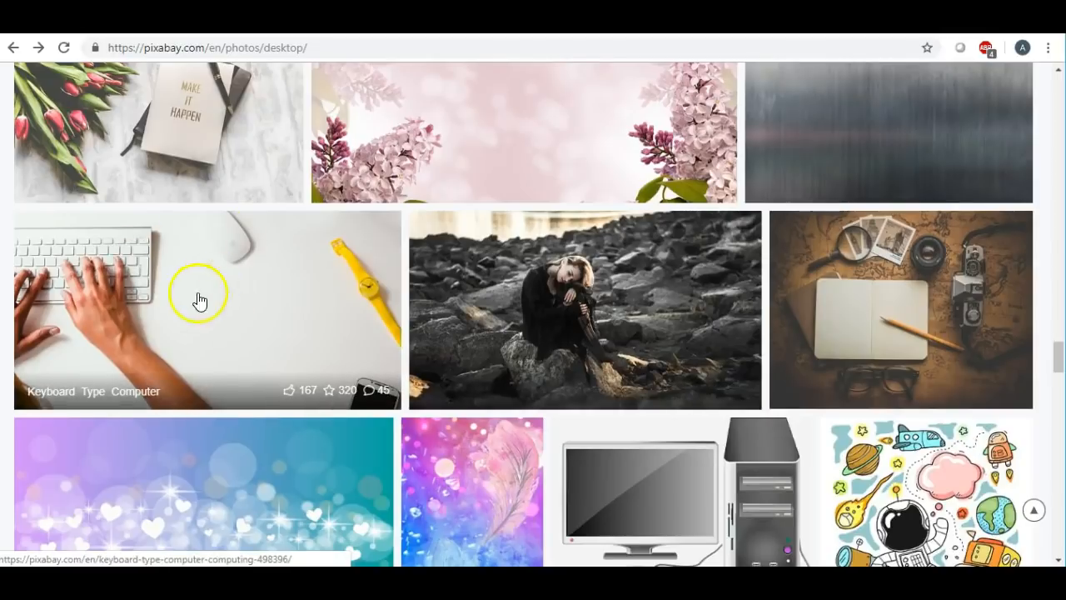
pyautogui.scroll(2, 483, 321)
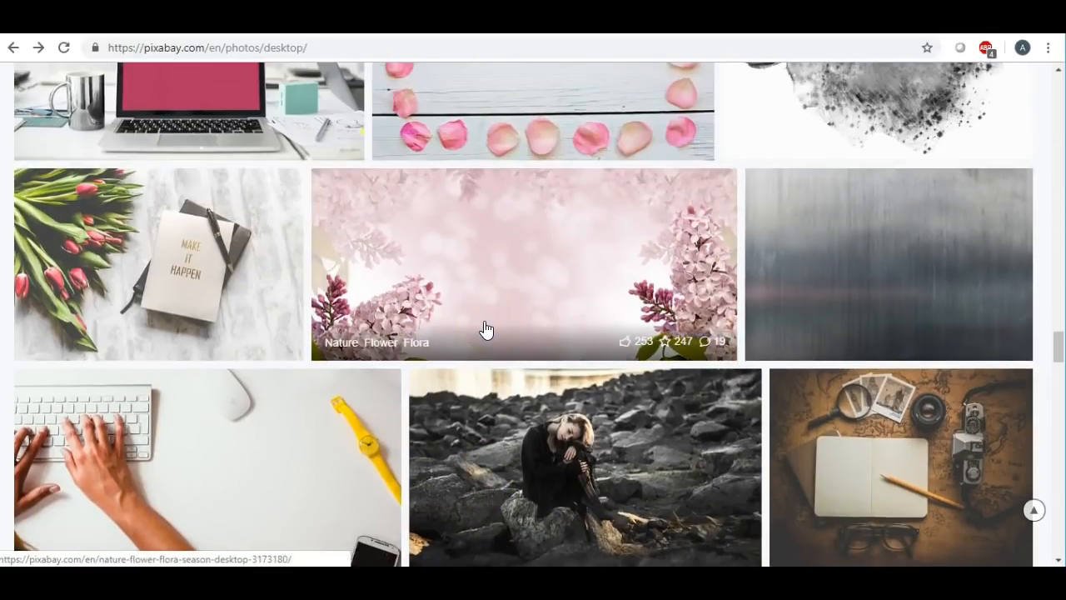
pyautogui.scroll(3, 222, 253)
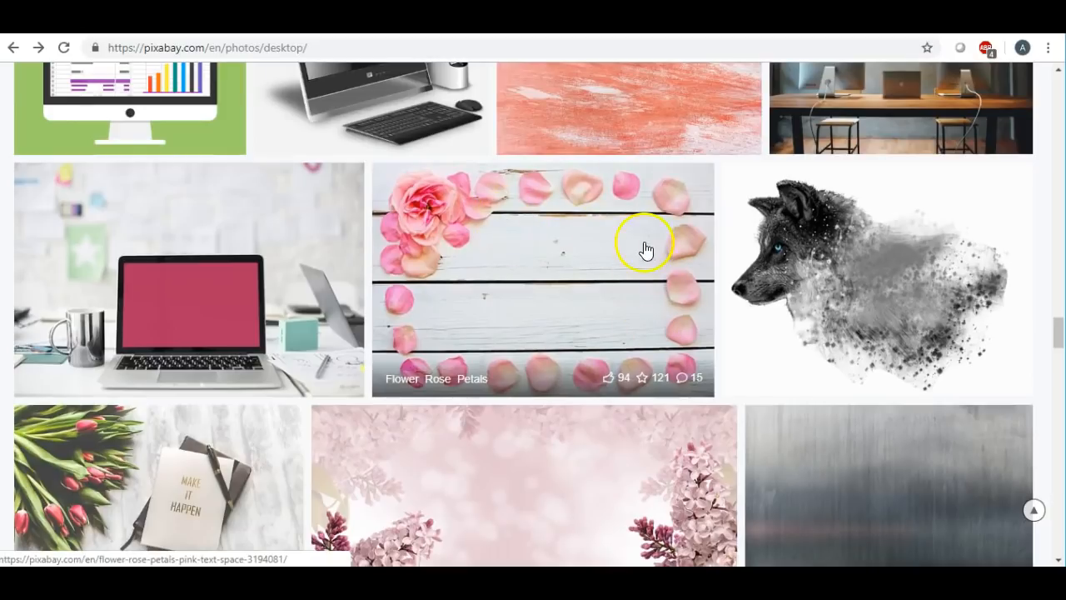
pyautogui.scroll(2, 616, 315)
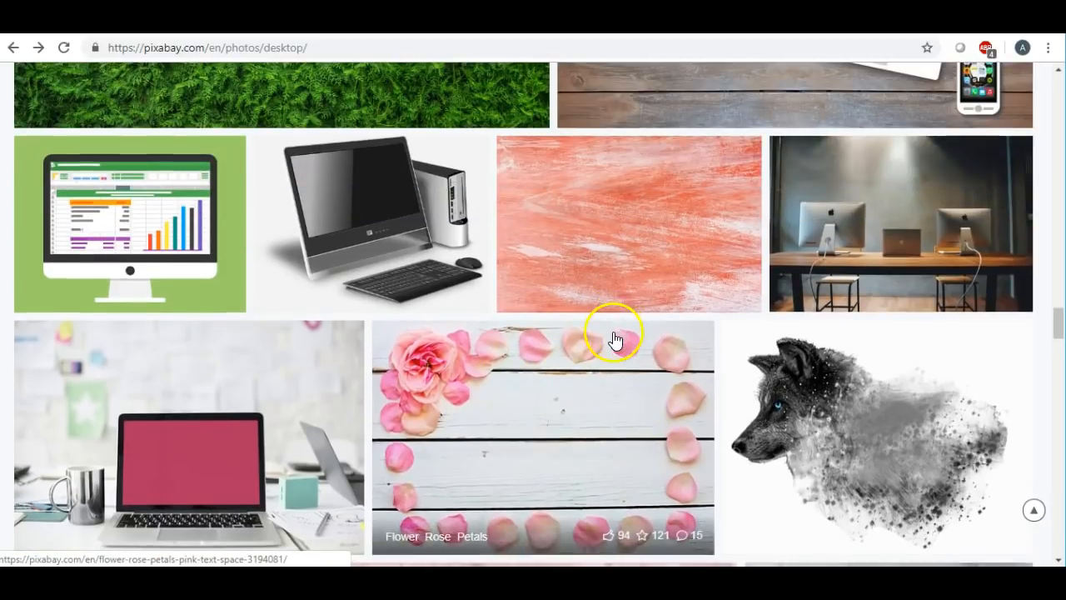
pyautogui.scroll(1, 614, 329)
pyautogui.scroll(2, 613, 338)
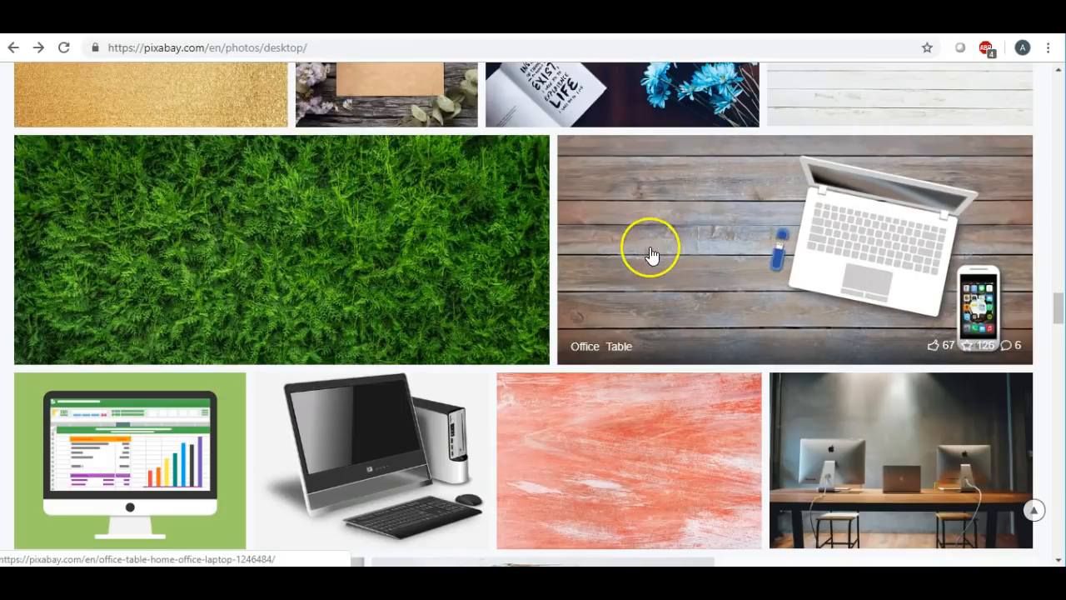
pyautogui.scroll(2, 648, 247)
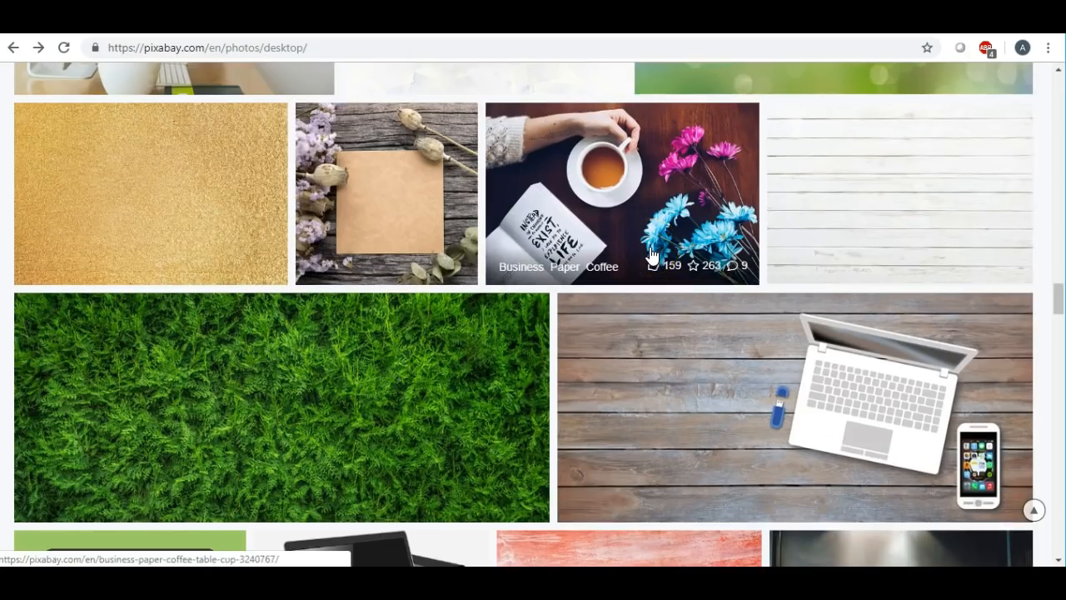
pyautogui.scroll(4, 651, 256)
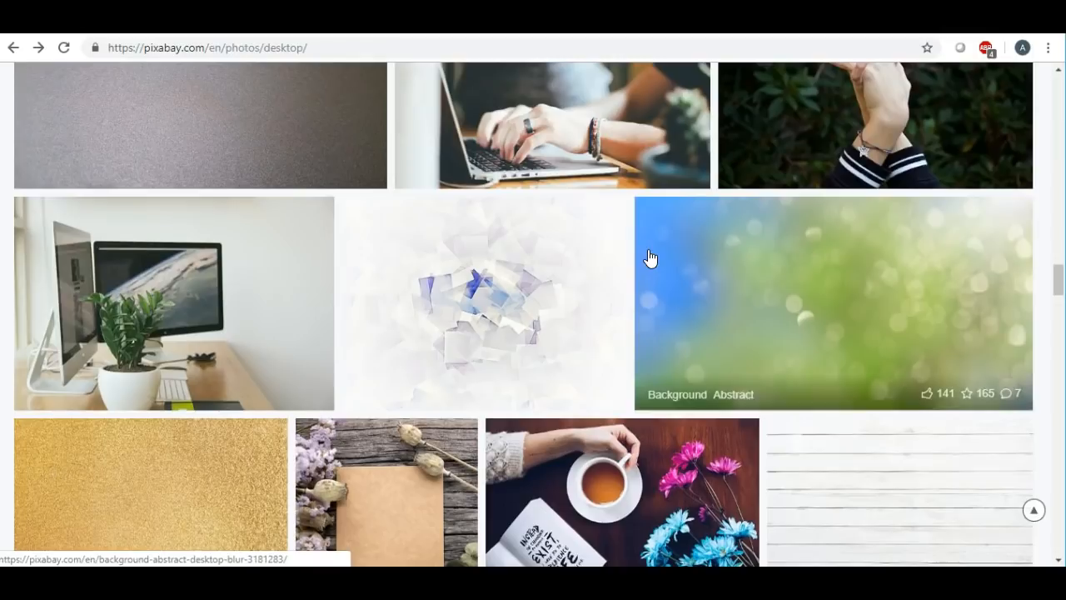
pyautogui.scroll(4, 650, 258)
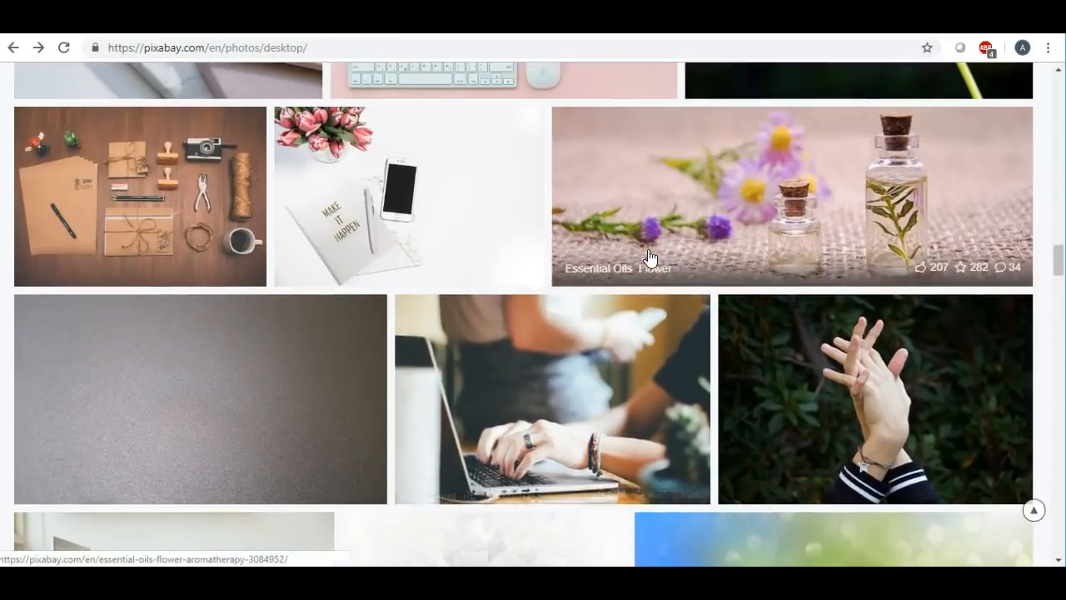
pyautogui.scroll(3, 650, 256)
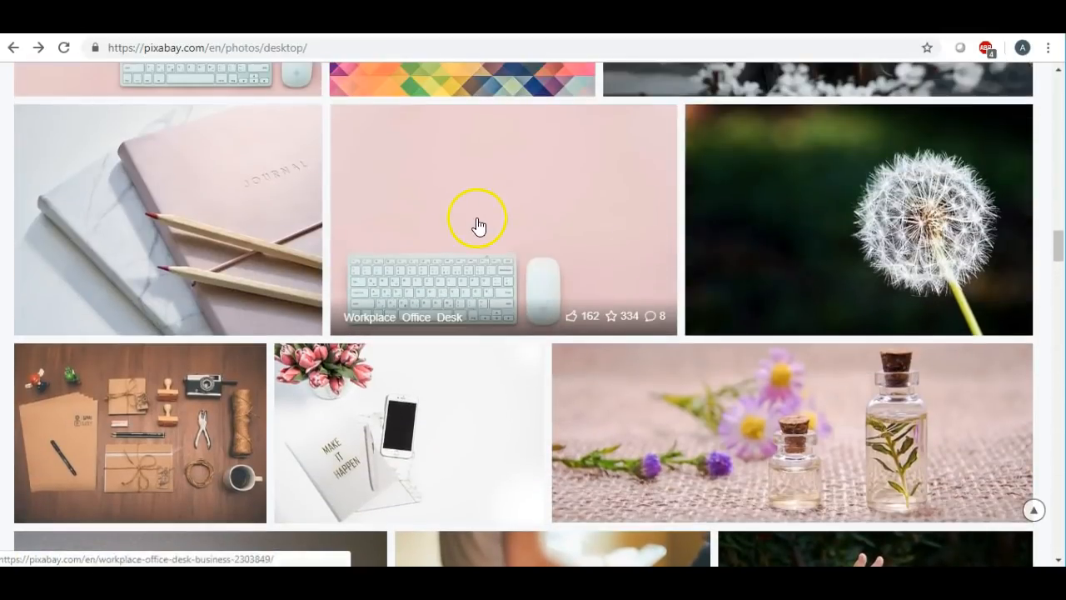
pyautogui.scroll(-4, 502, 257)
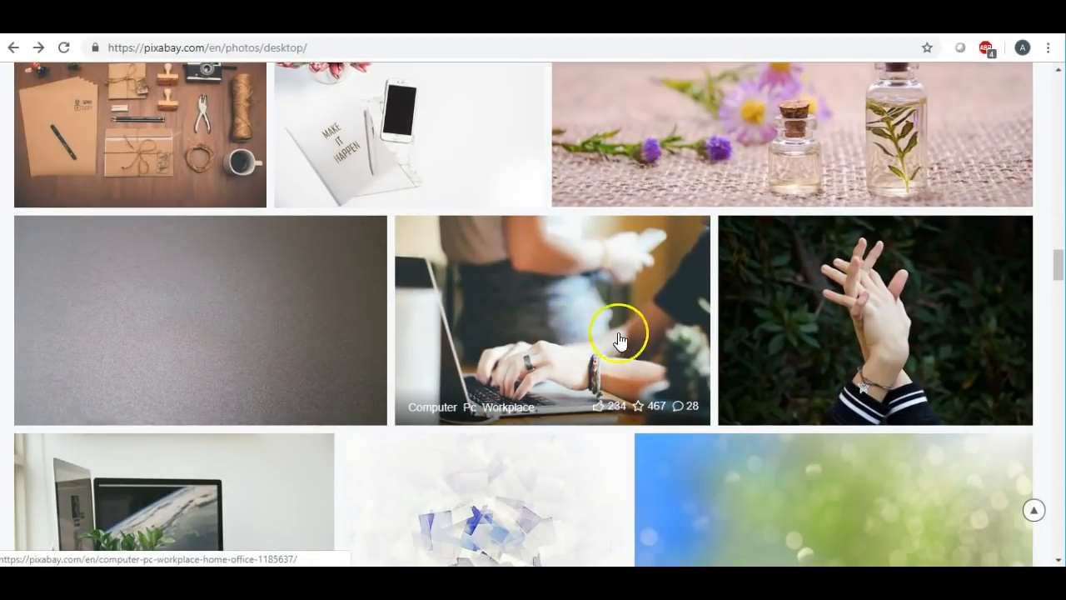
pyautogui.scroll(9, 600, 300)
pyautogui.scroll(7, 598, 304)
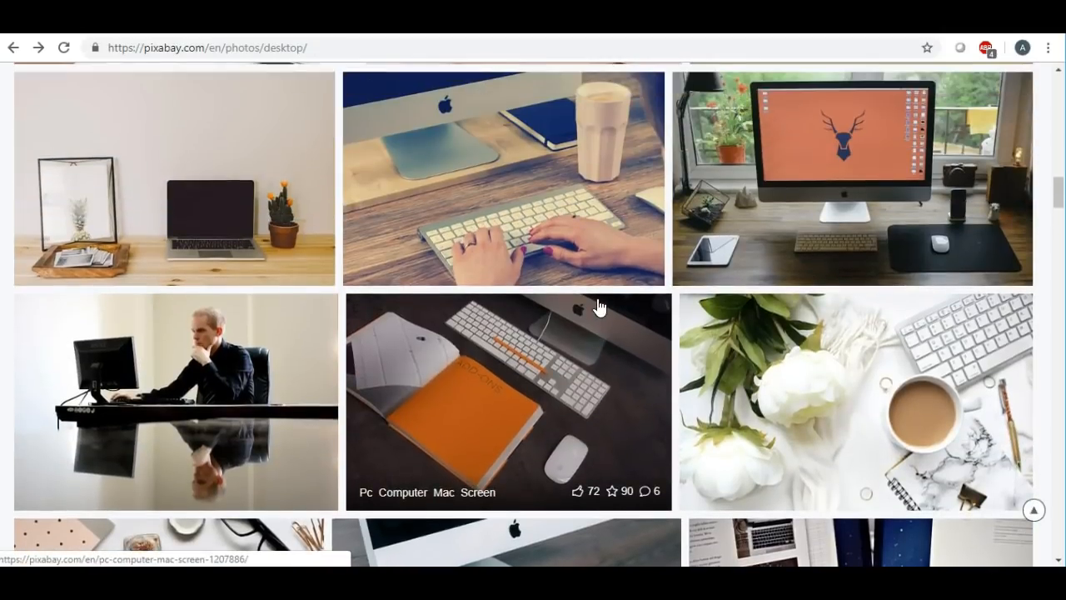
pyautogui.scroll(1, 528, 209)
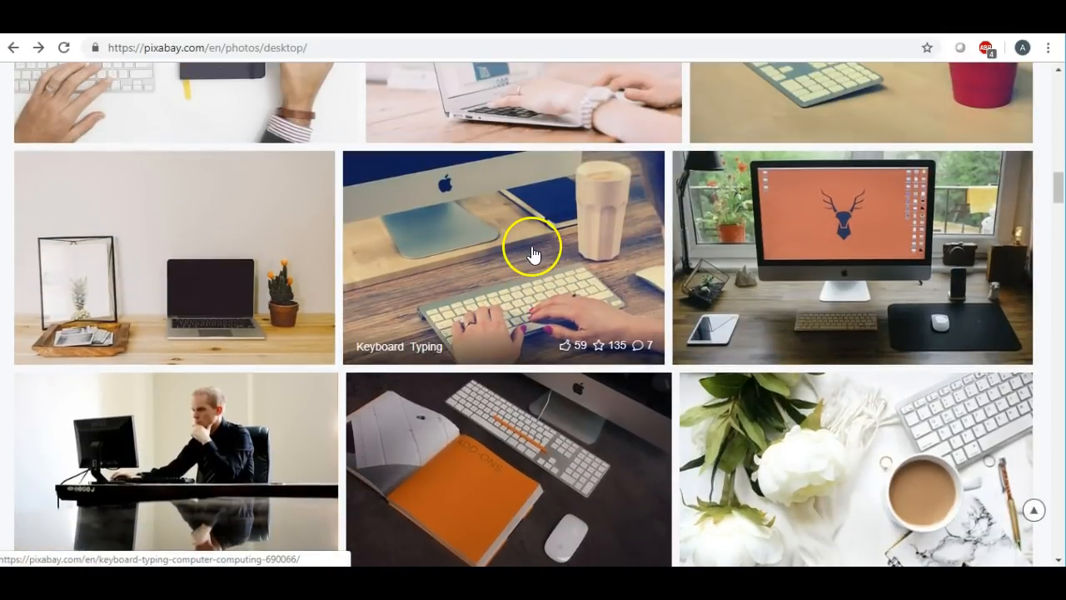
pyautogui.scroll(2, 578, 274)
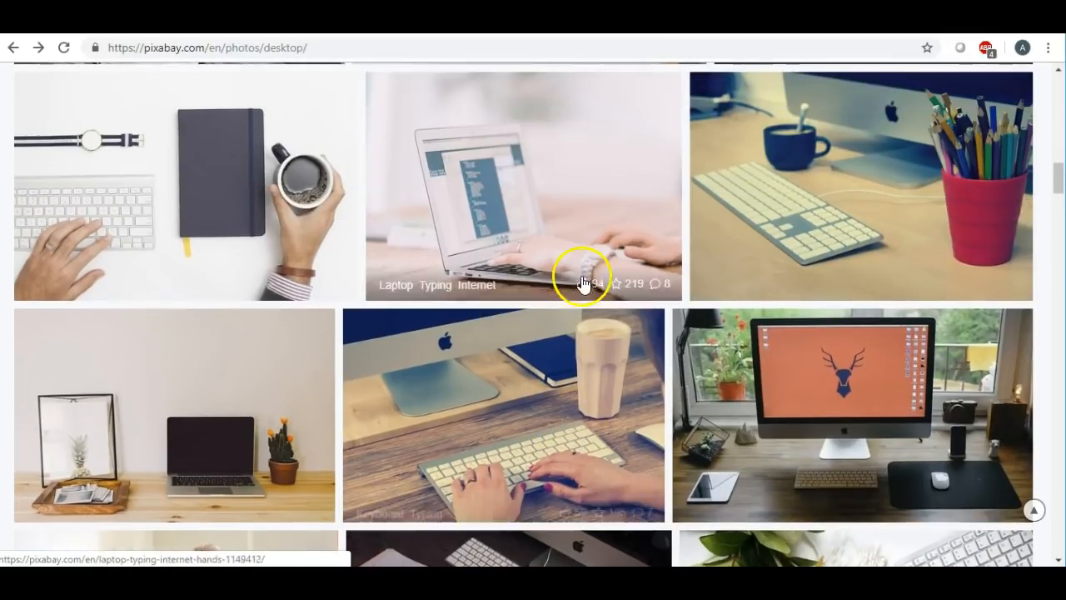
pyautogui.scroll(2, 464, 290)
pyautogui.scroll(2, 483, 266)
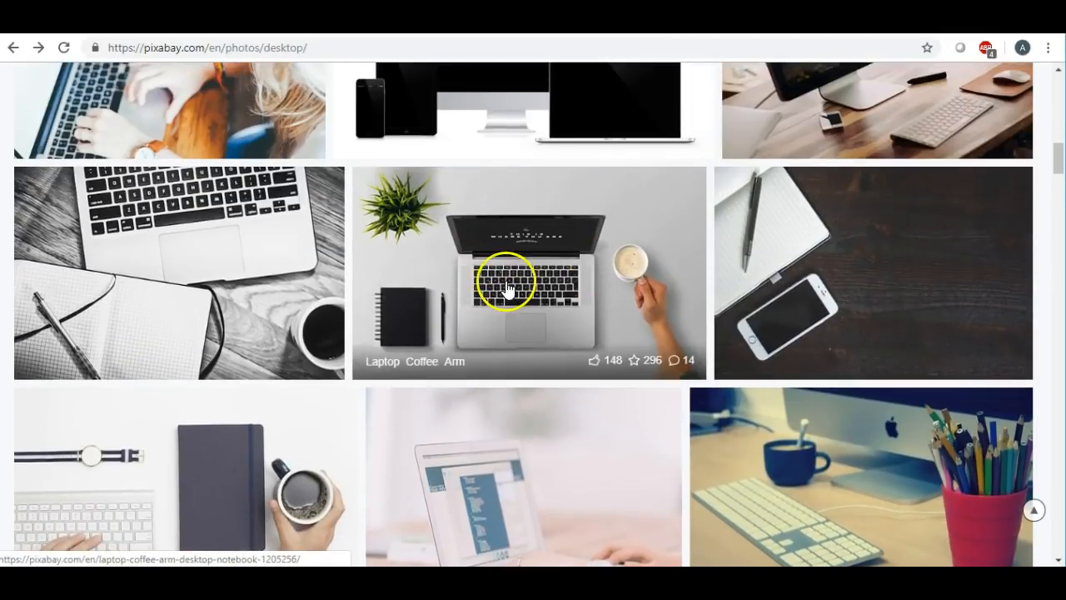
pyautogui.scroll(2, 504, 280)
pyautogui.click(575, 23)
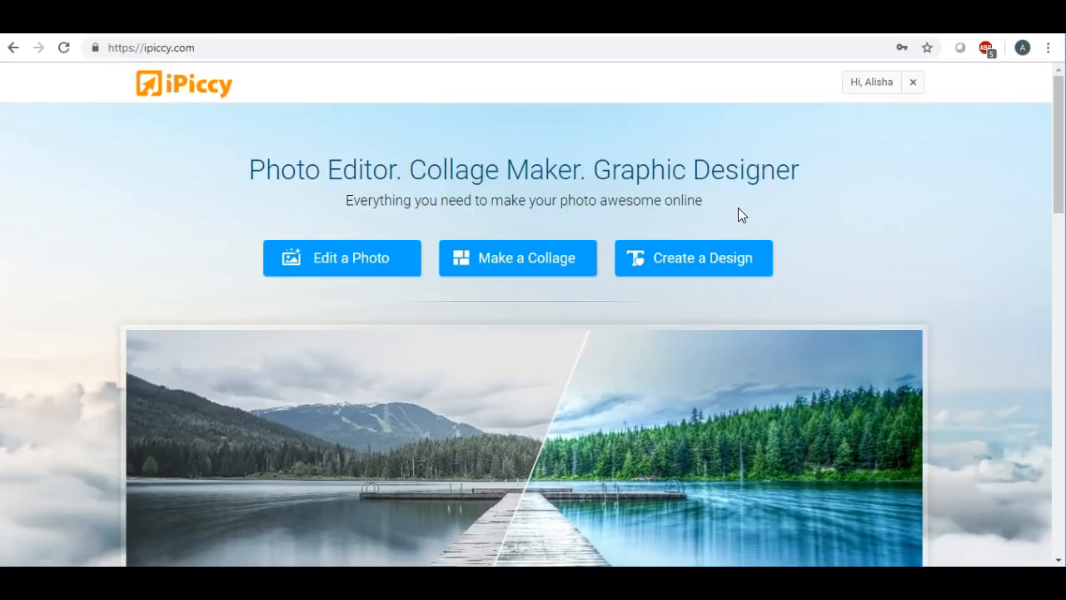
# - Start a new design from iPiccy's Create a Design button to load the empty editor
pyautogui.click(707, 262)
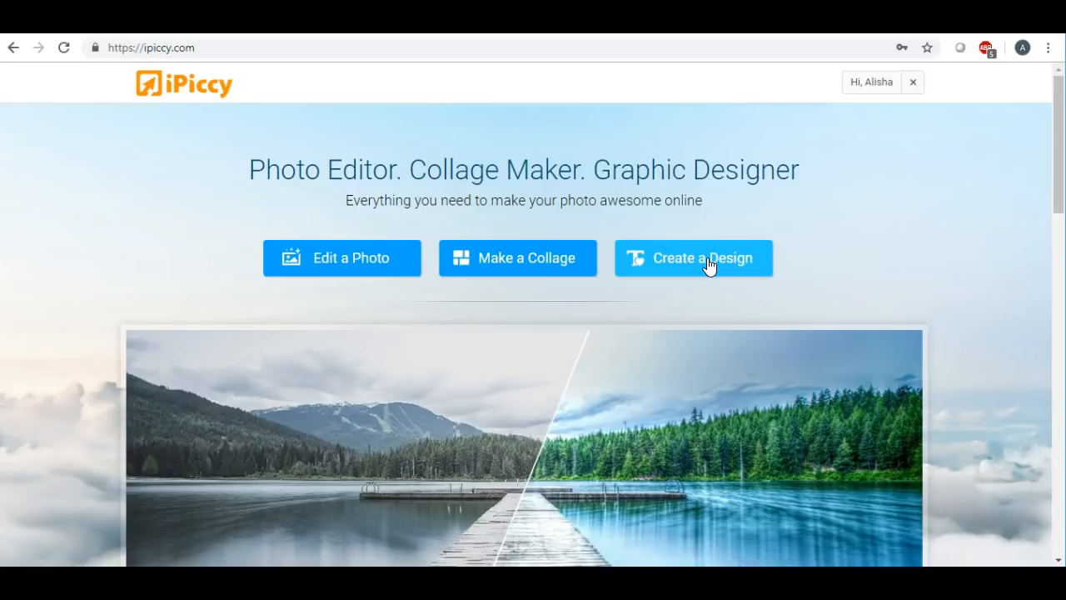
pyautogui.click(707, 264)
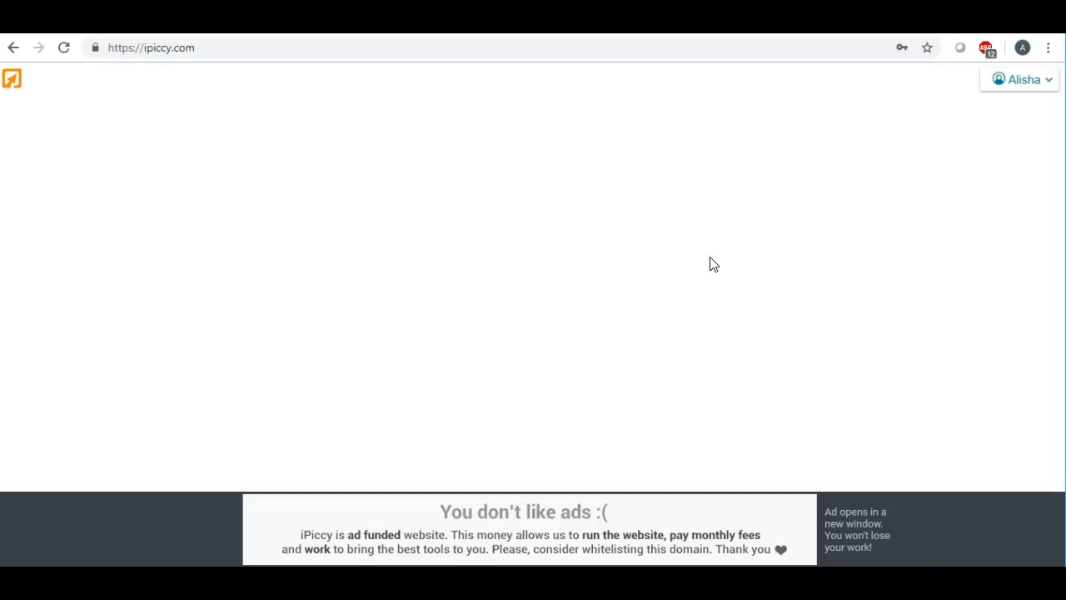
# - Switch to the NinjaUnits Convert Inches to Pixels page
pyautogui.click(714, 257)
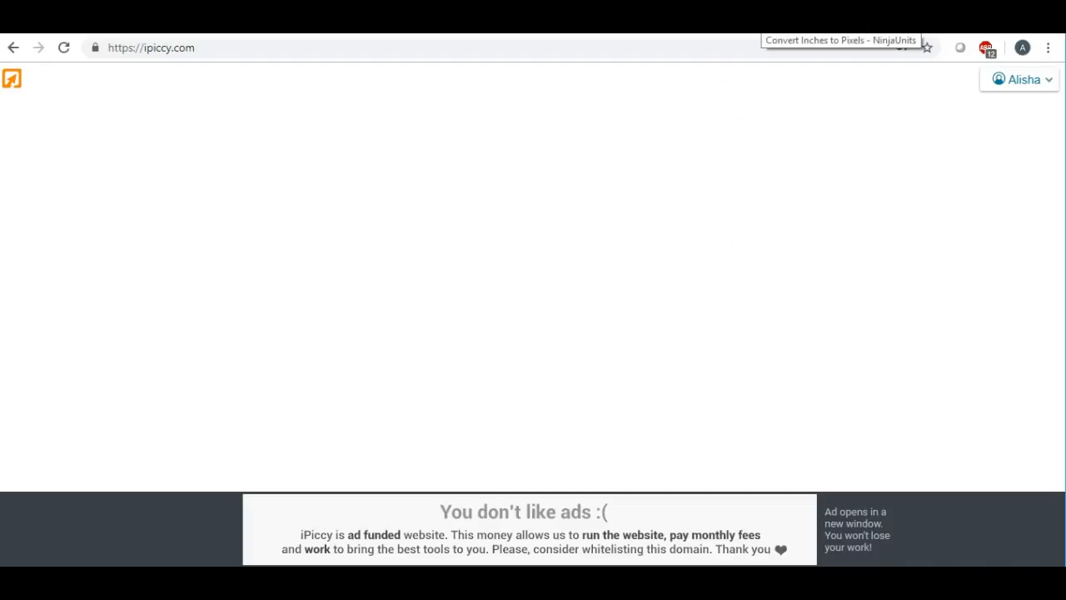
pyautogui.click(761, 23)
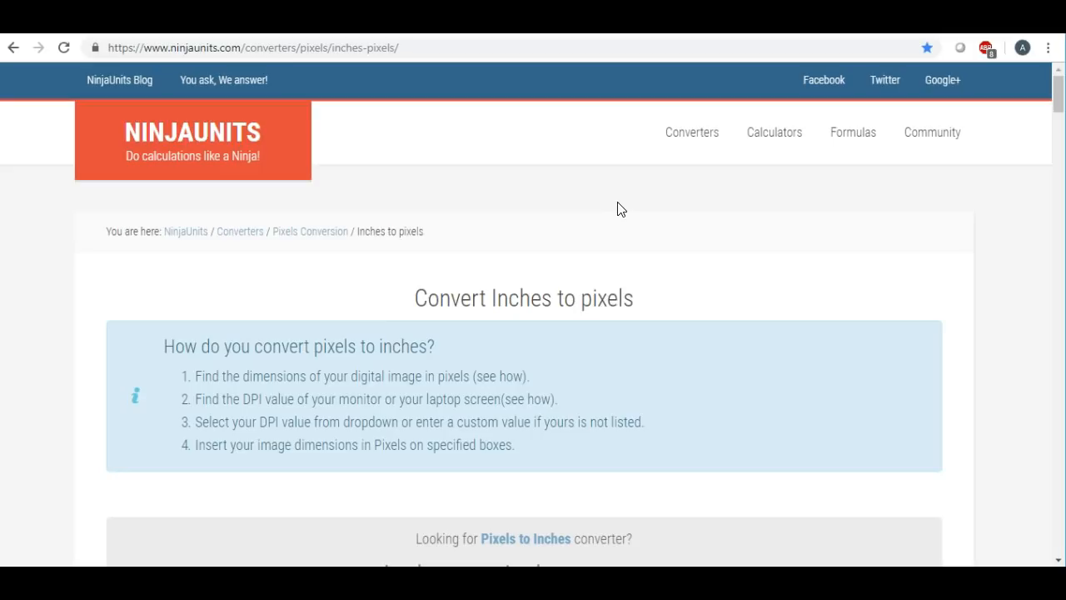
# - Convert 3.5 inches at 300 DPI to 1050 pixels and dismiss the feedback prompt
pyautogui.click(612, 204)
pyautogui.scroll(-4, 608, 204)
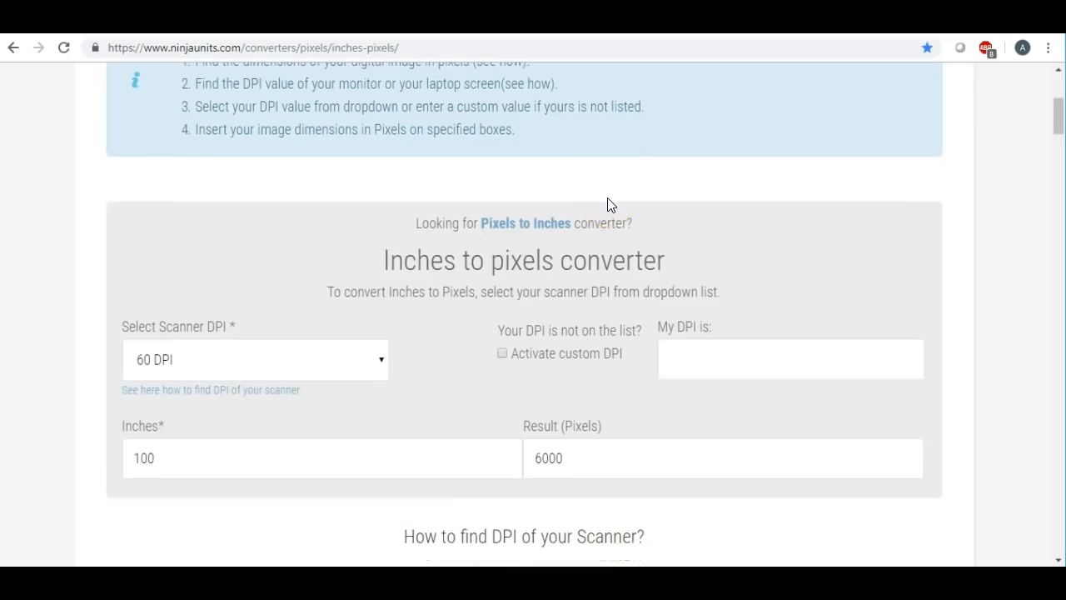
pyautogui.click(368, 364)
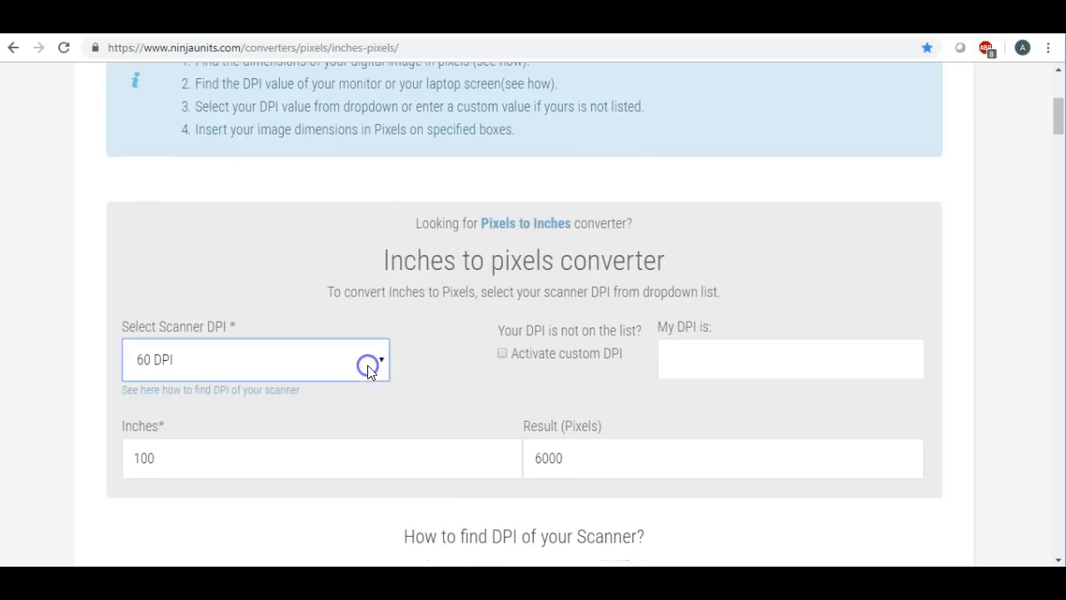
pyautogui.click(206, 299)
pyautogui.click(708, 360)
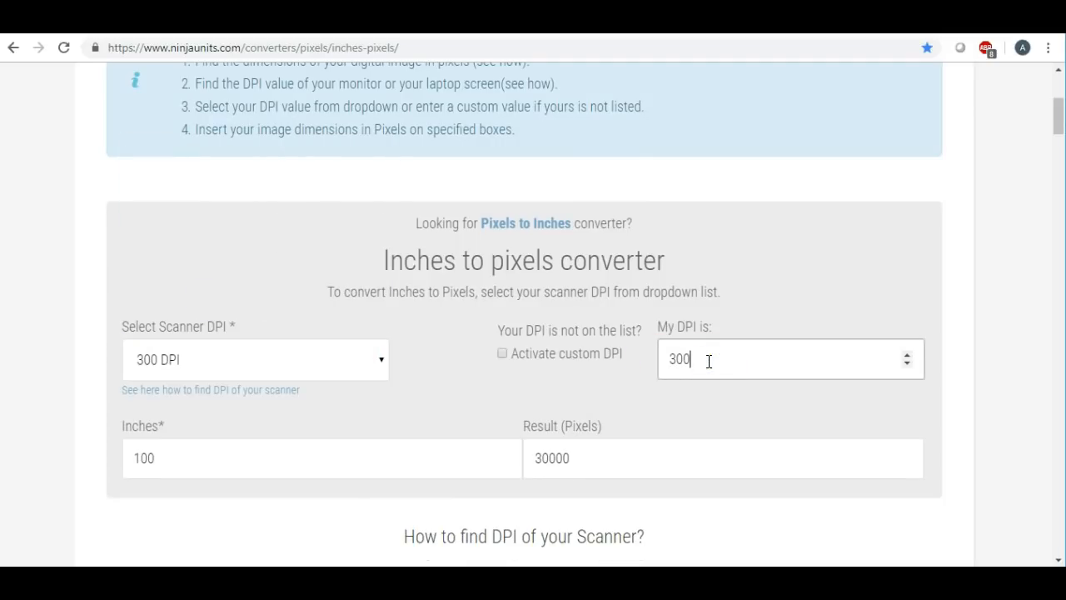
pyautogui.click(176, 458)
pyautogui.moveTo(176, 459); pyautogui.dragTo(110, 457)
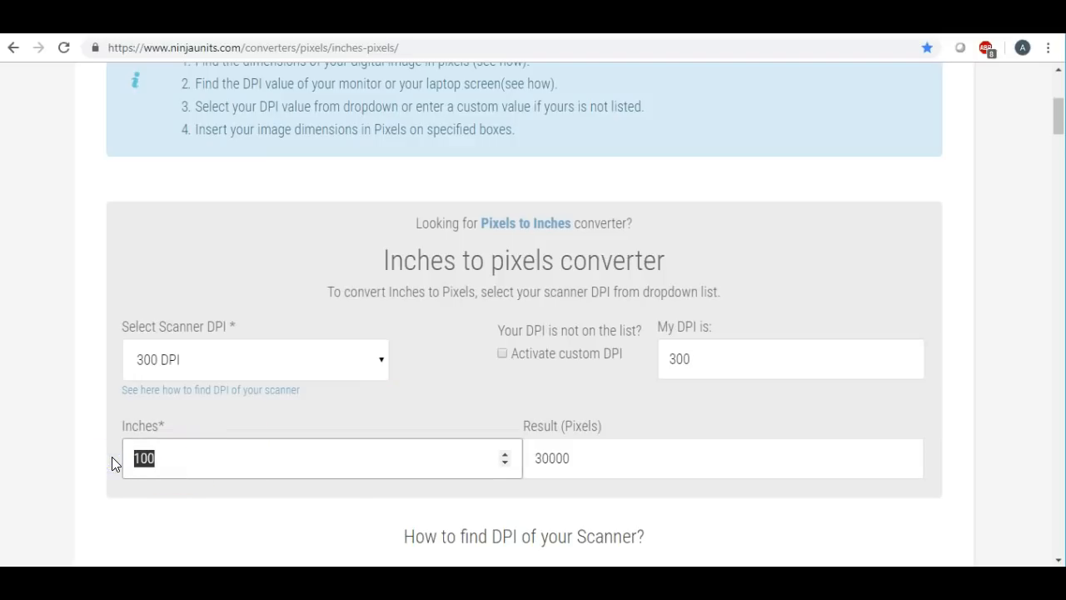
pyautogui.write('3.5')
pyautogui.click(672, 510)
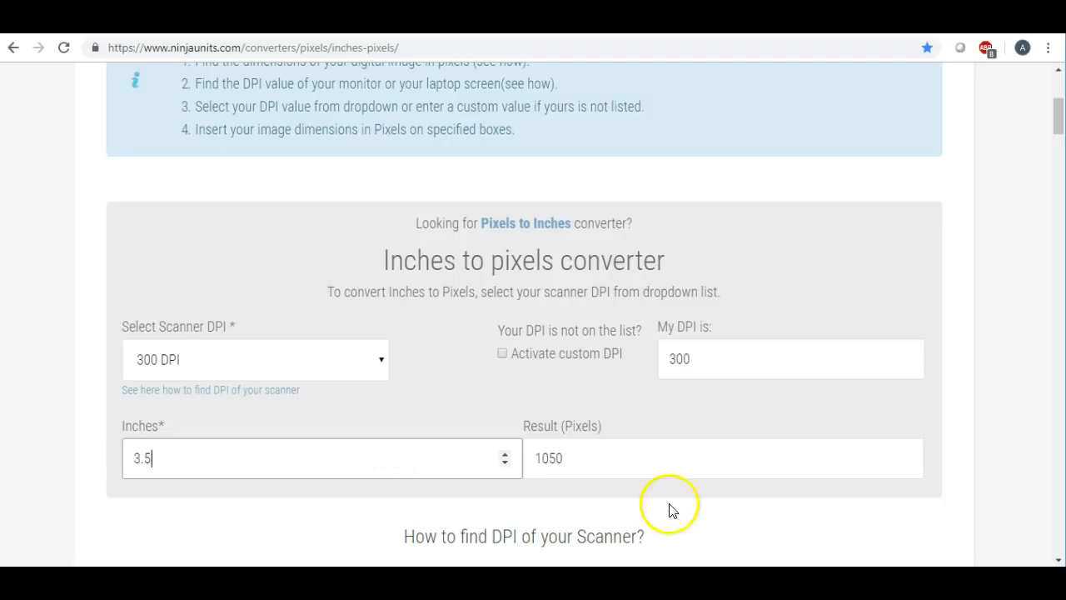
pyautogui.click(585, 458)
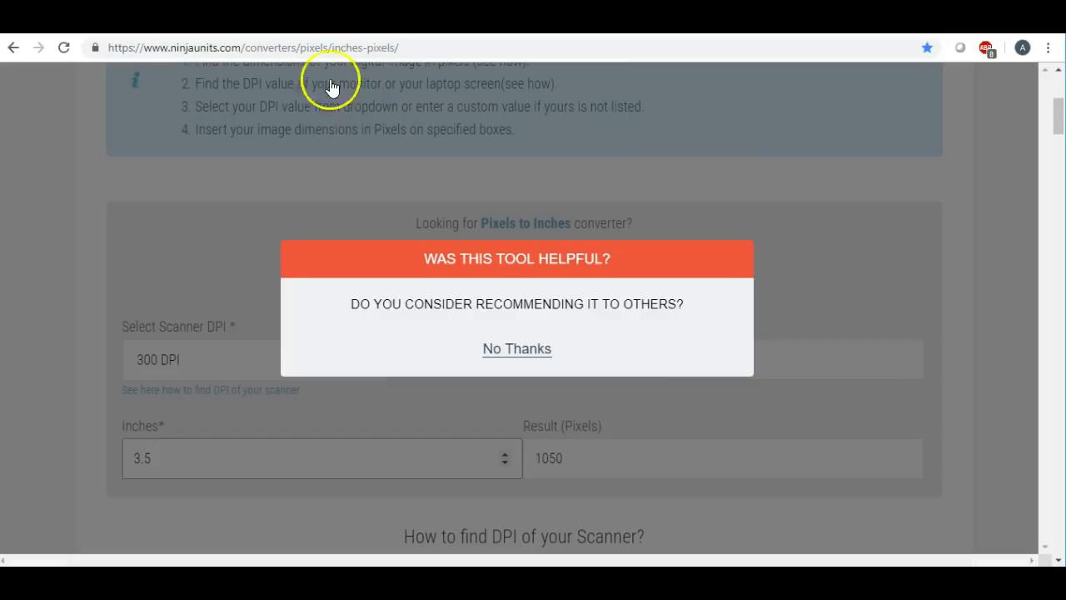
pyautogui.click(504, 348)
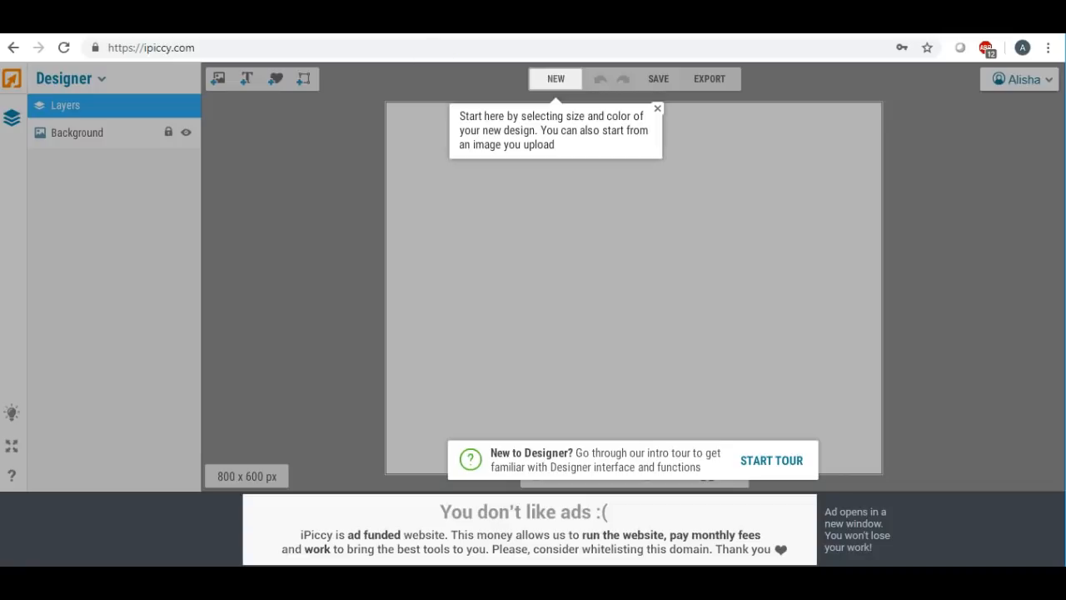
# - Create a blank white 1050 × 600 px canvas, converting 2 inches to 600 px for height
pyautogui.click(555, 79)
pyautogui.moveTo(593, 231); pyautogui.dragTo(500, 219)
pyautogui.write('1050')
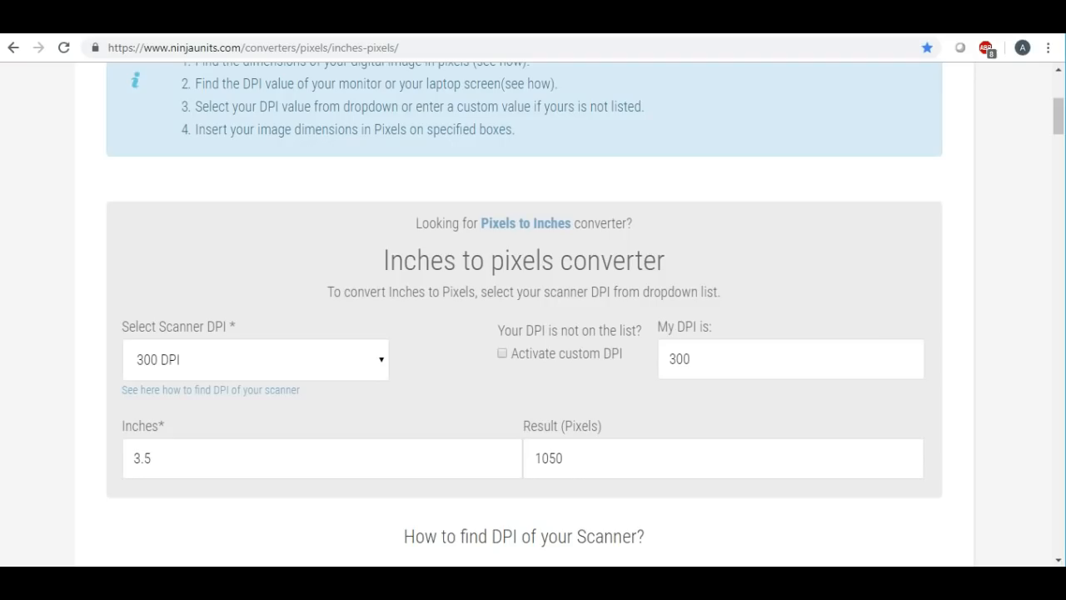
pyautogui.moveTo(173, 456); pyautogui.dragTo(106, 454)
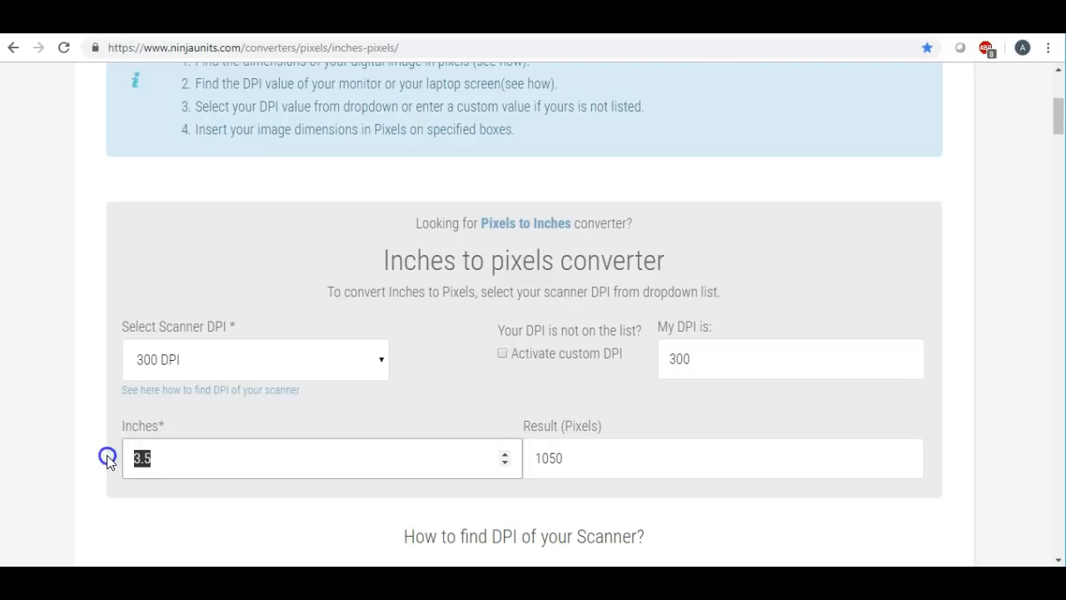
pyautogui.write('2')
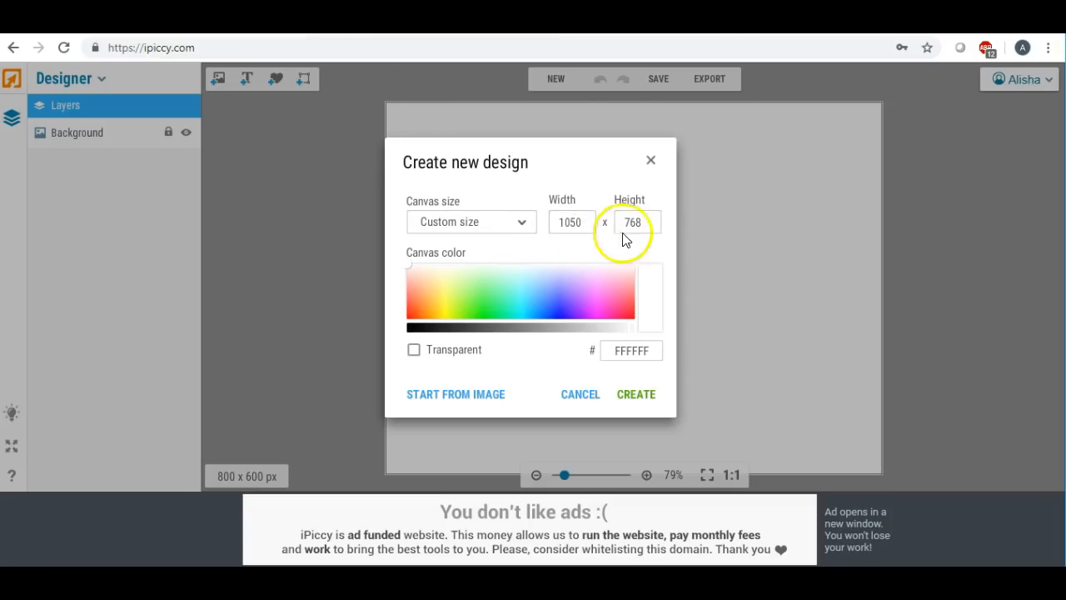
pyautogui.moveTo(644, 220); pyautogui.dragTo(588, 220)
pyautogui.write('600')
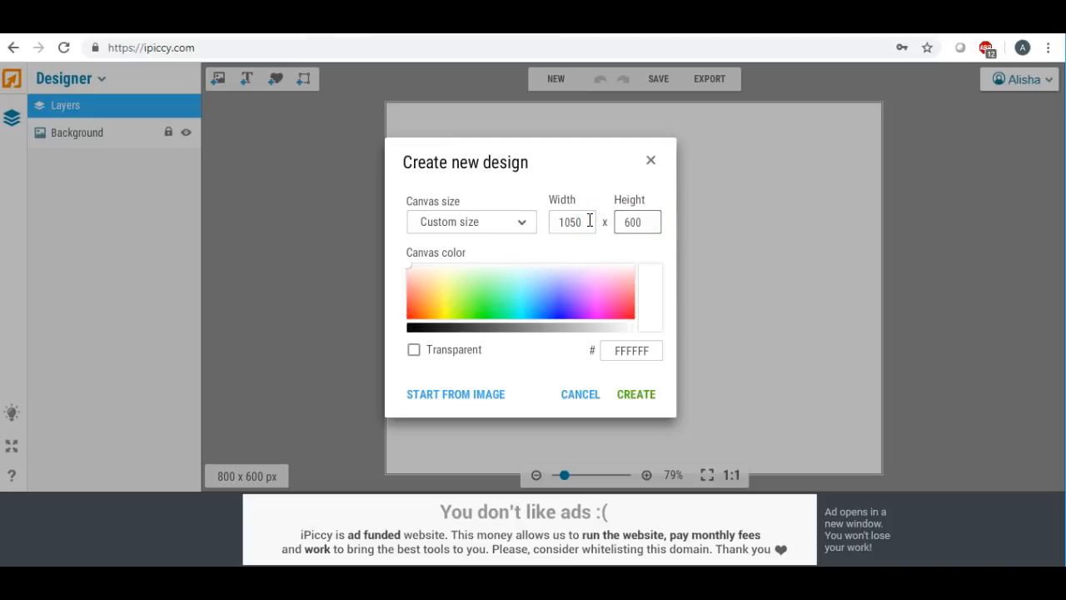
pyautogui.click(645, 396)
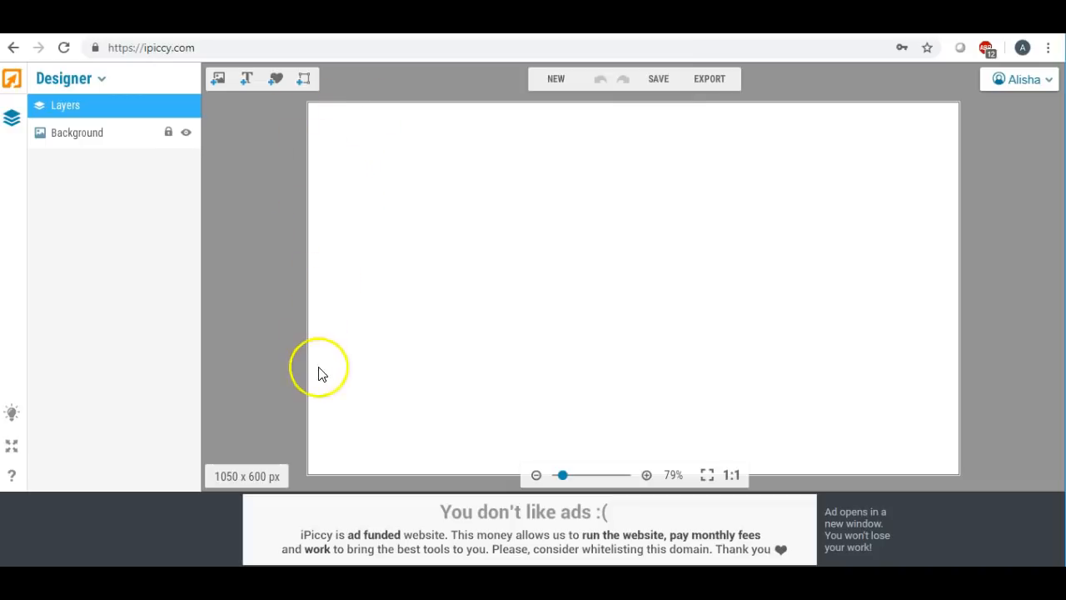
pyautogui.click(658, 83)
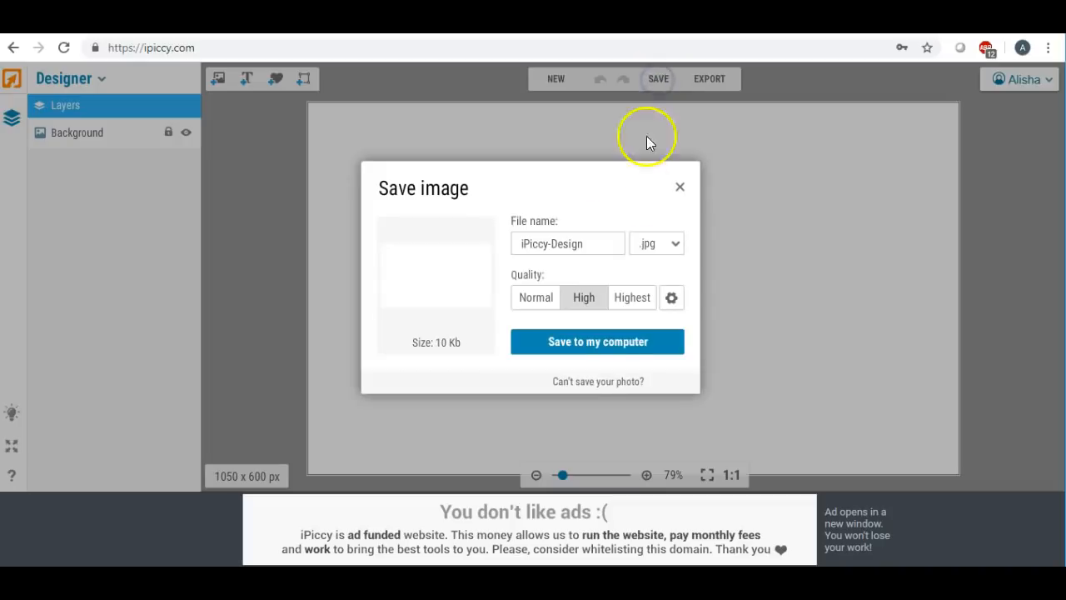
pyautogui.click(633, 297)
pyautogui.click(593, 241)
pyautogui.hotkey('ctrl', 'a')
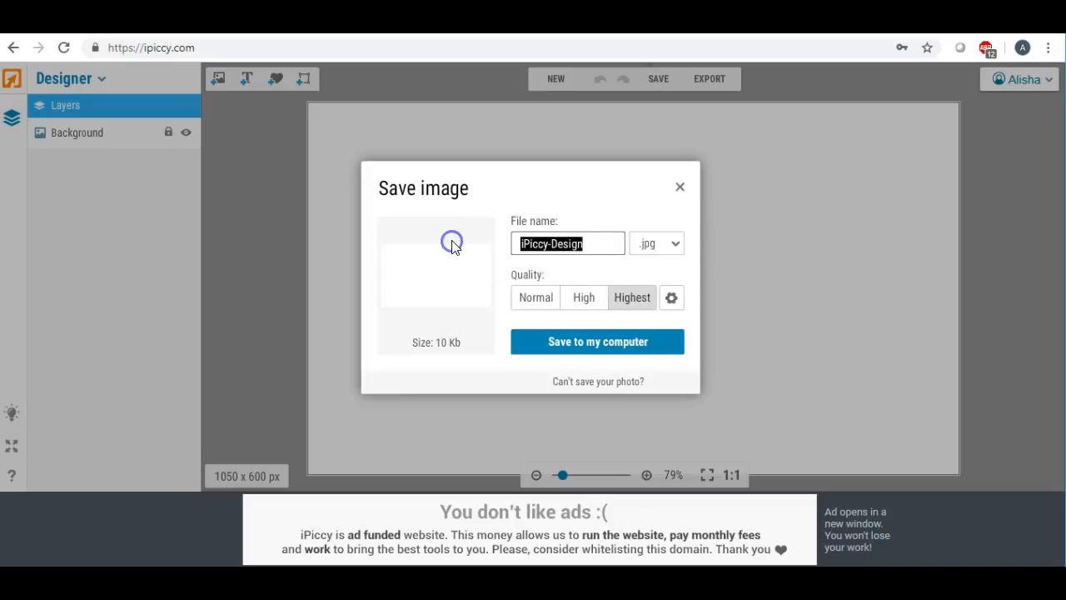
pyautogui.write('bizcardblank')
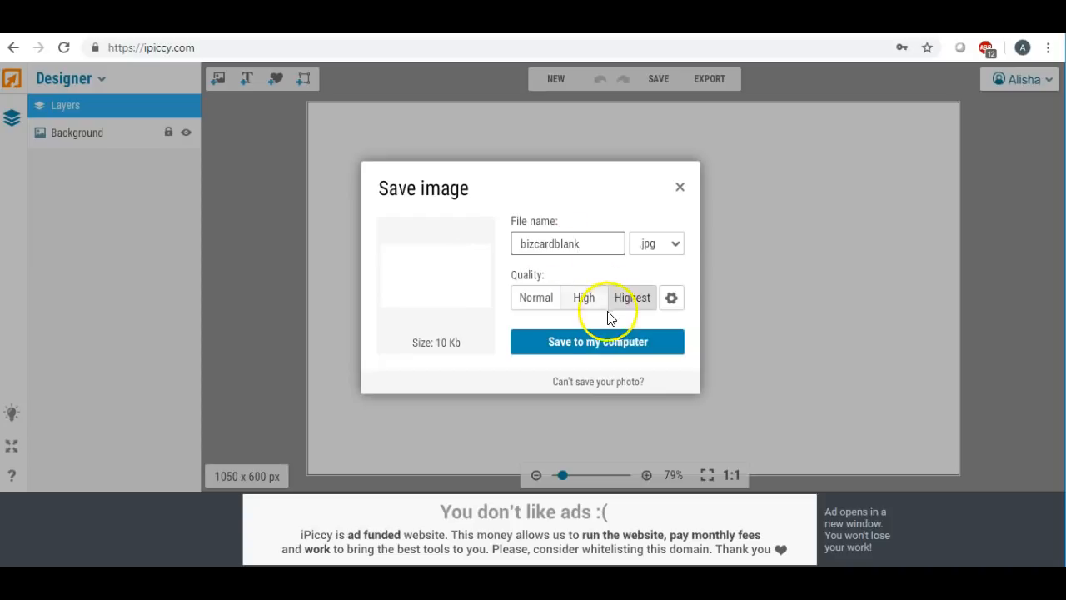
pyautogui.click(596, 341)
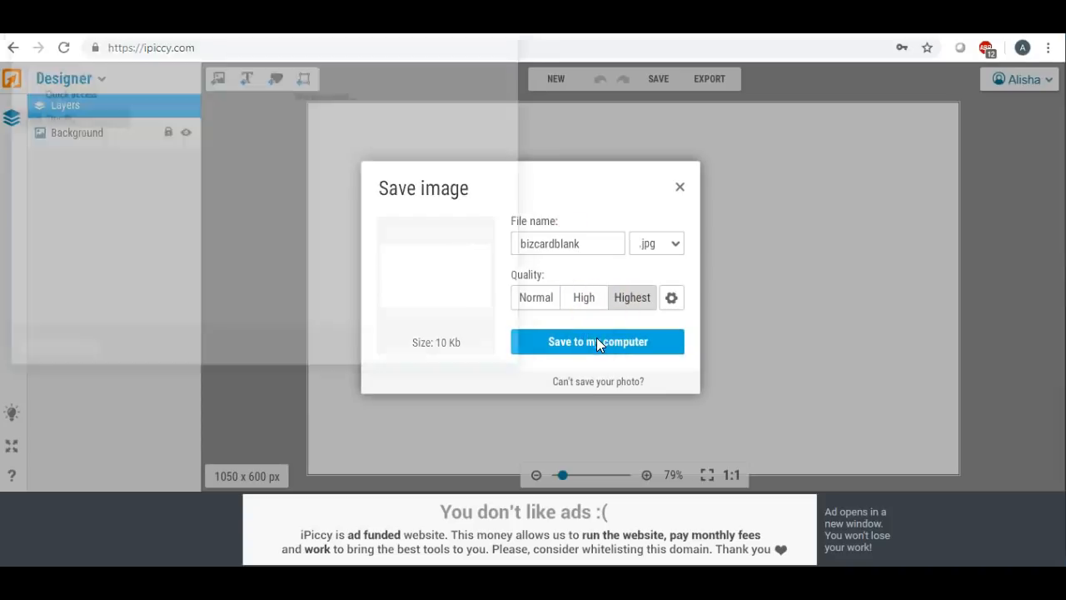
pyautogui.scroll(2, 120, 145)
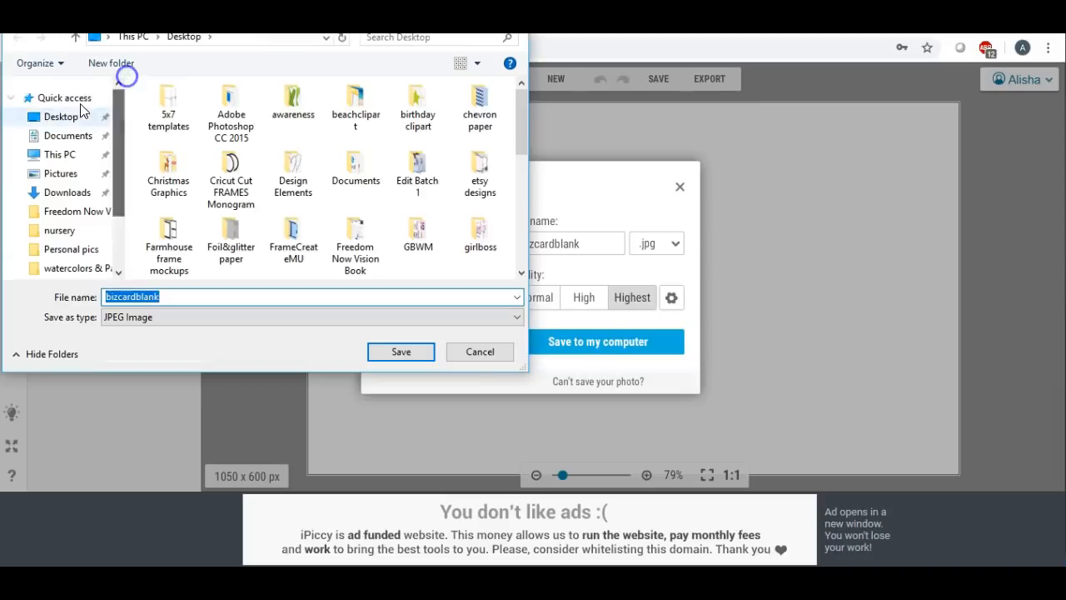
pyautogui.click(63, 116)
pyautogui.click(390, 350)
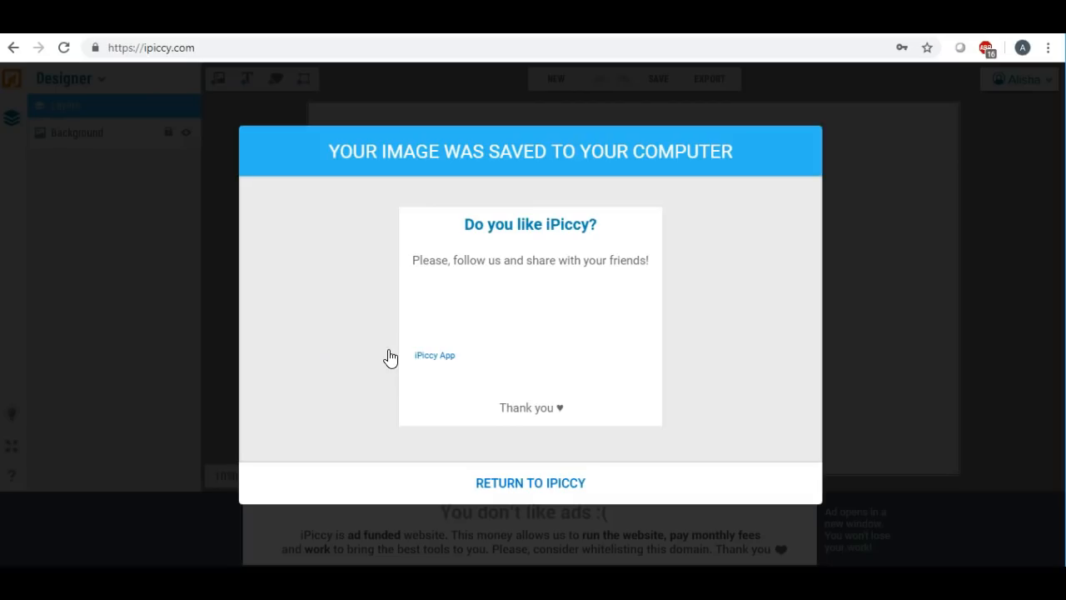
pyautogui.click(519, 485)
pyautogui.click(521, 486)
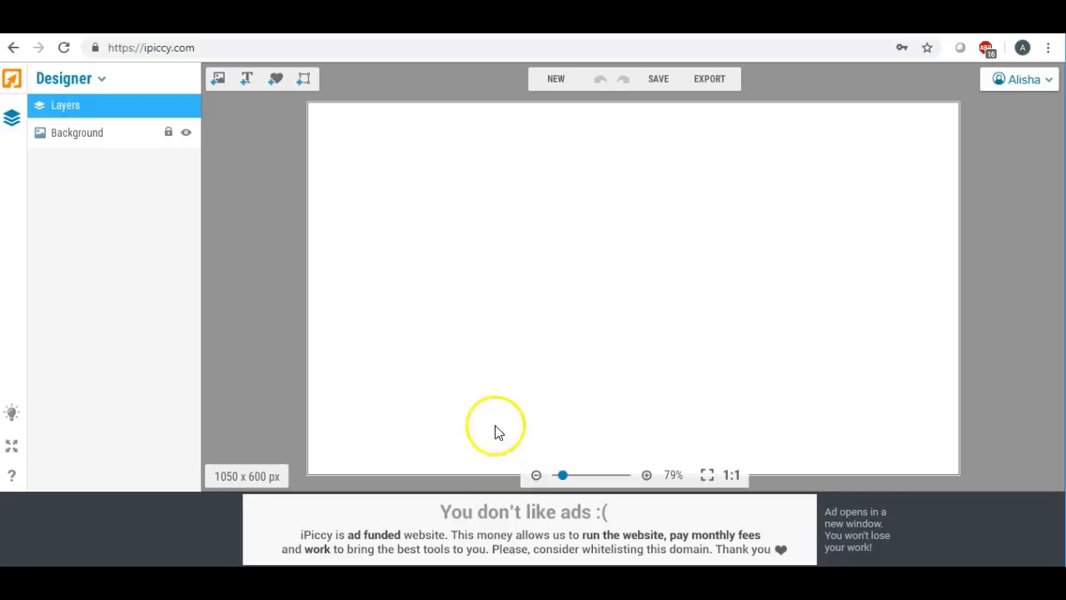
# - Switch to the Editor and browse the Desktop to add images to the Photo Library
pyautogui.click(101, 80)
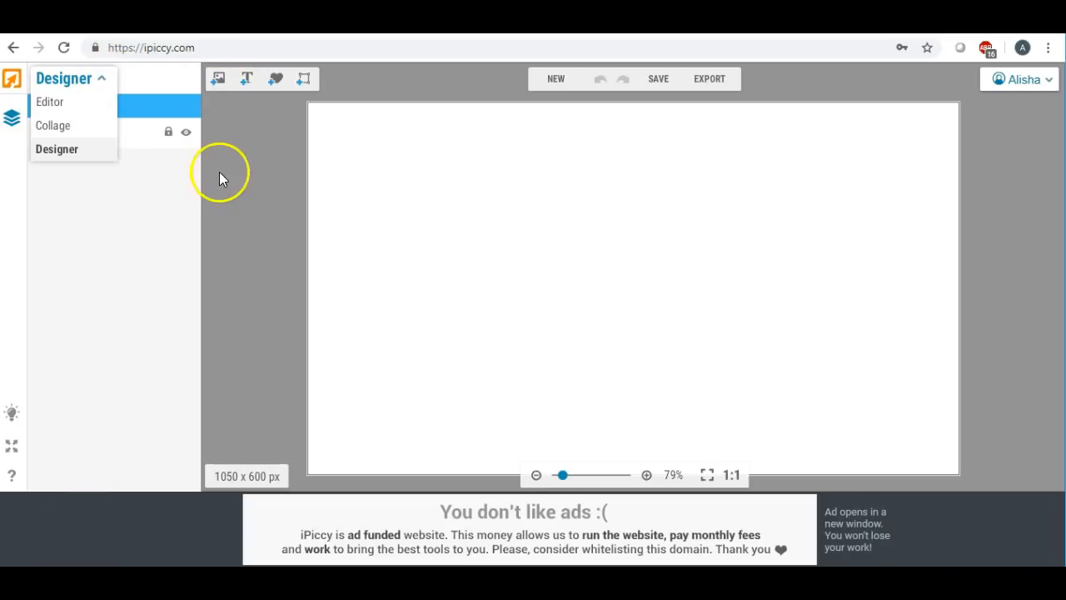
pyautogui.click(69, 101)
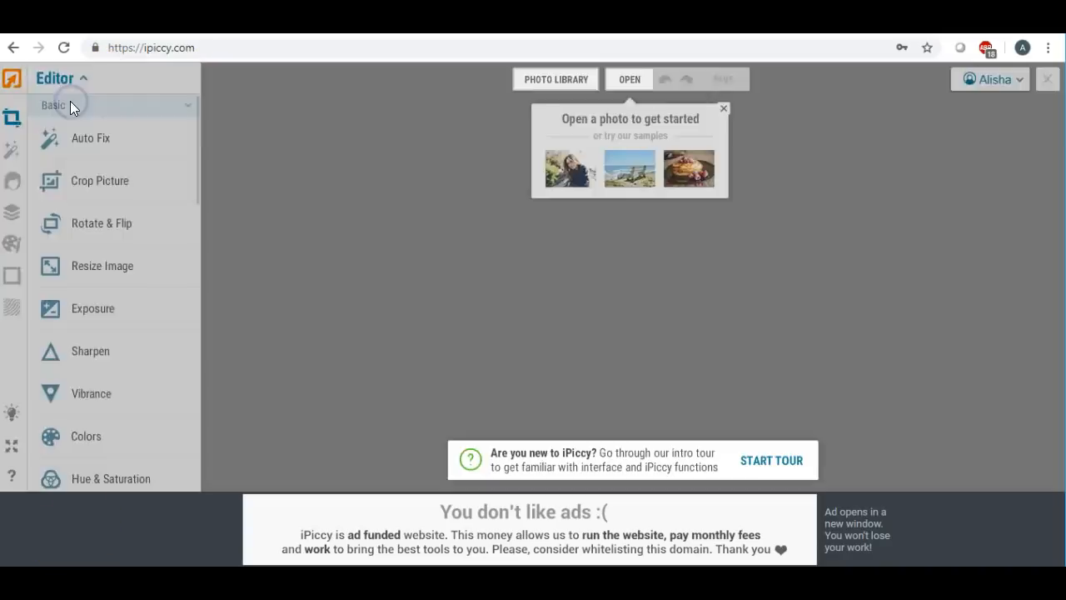
pyautogui.click(545, 80)
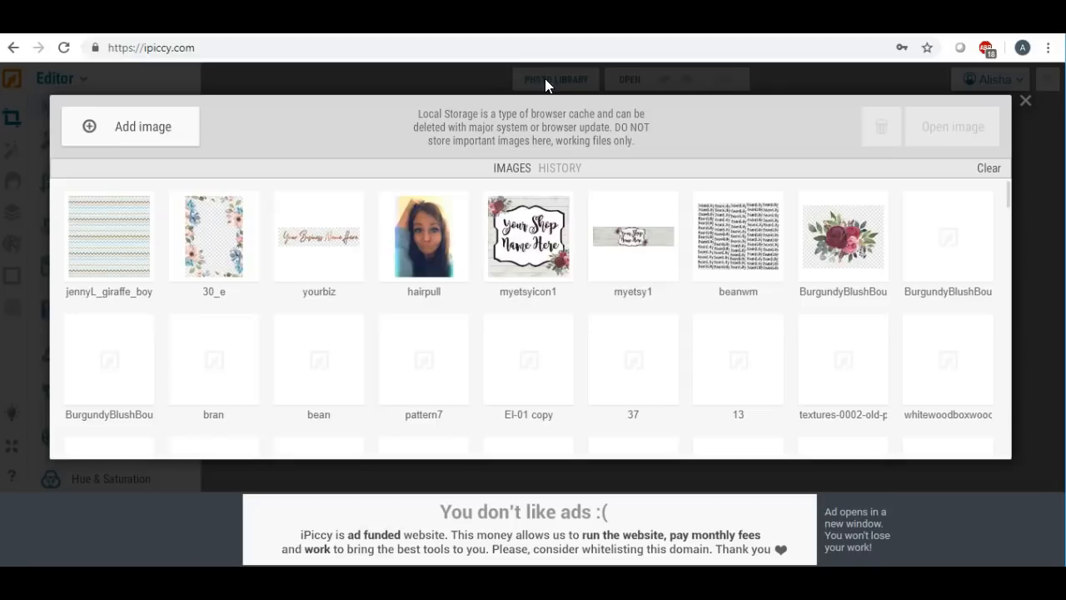
pyautogui.click(125, 125)
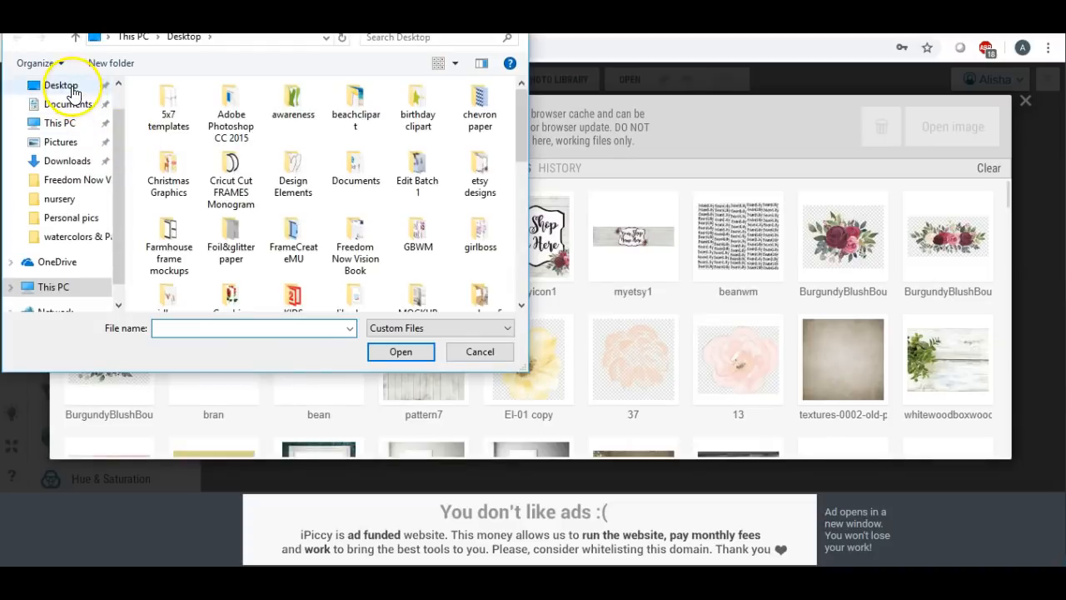
pyautogui.click(71, 86)
pyautogui.moveTo(521, 112); pyautogui.dragTo(518, 215)
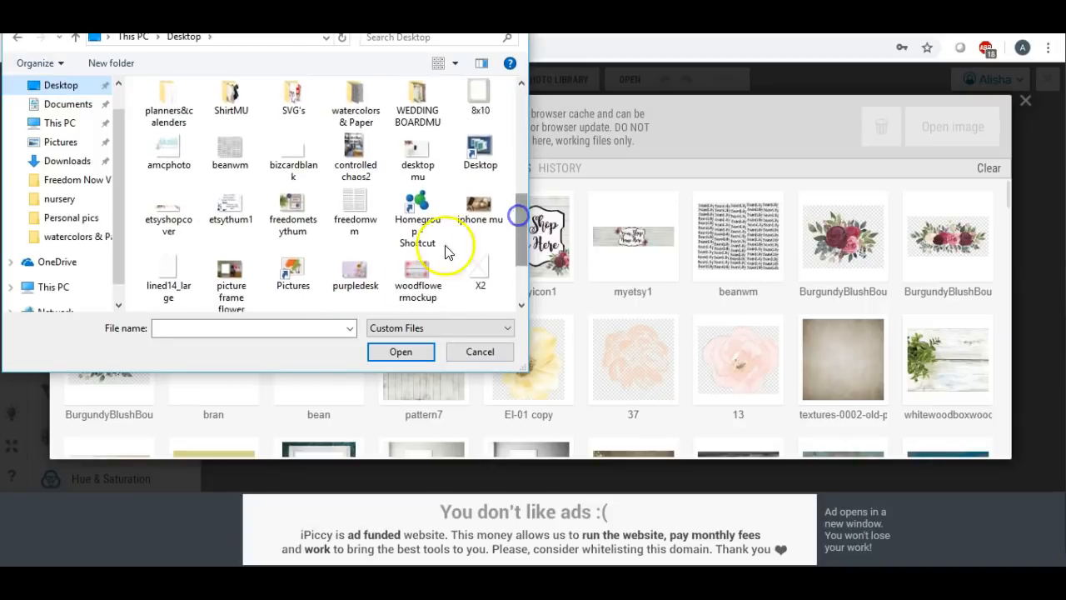
# - Upload purpledesk and bizcardblank, then open purpledesk in the Editor
pyautogui.click(354, 271)
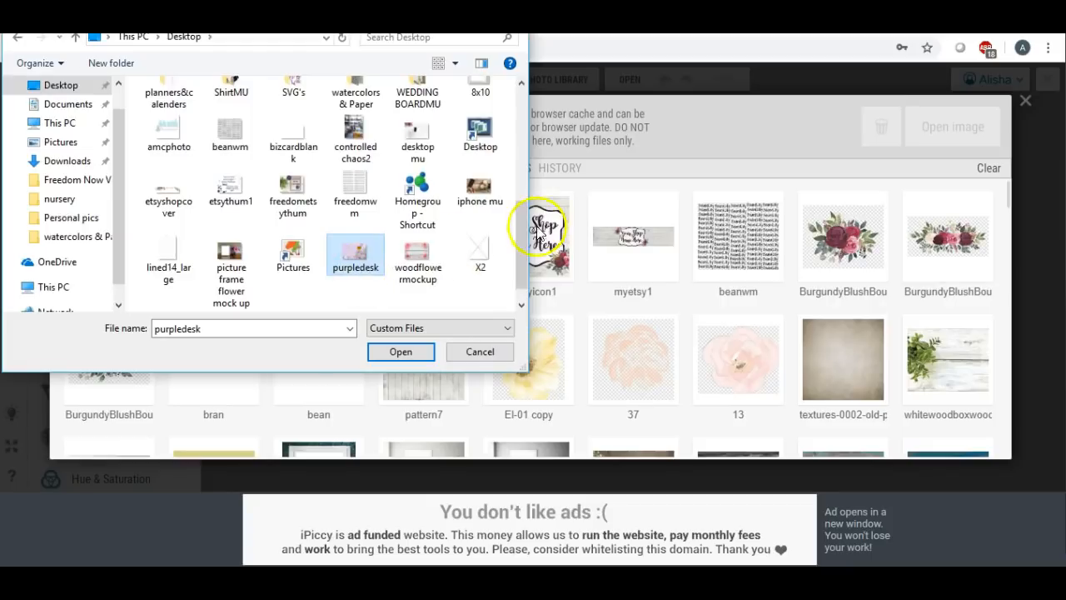
pyautogui.moveTo(518, 229); pyautogui.dragTo(523, 201)
pyautogui.keyDown('ctrl'); pyautogui.click(303, 200); pyautogui.keyUp('ctrl')
pyautogui.click(396, 352)
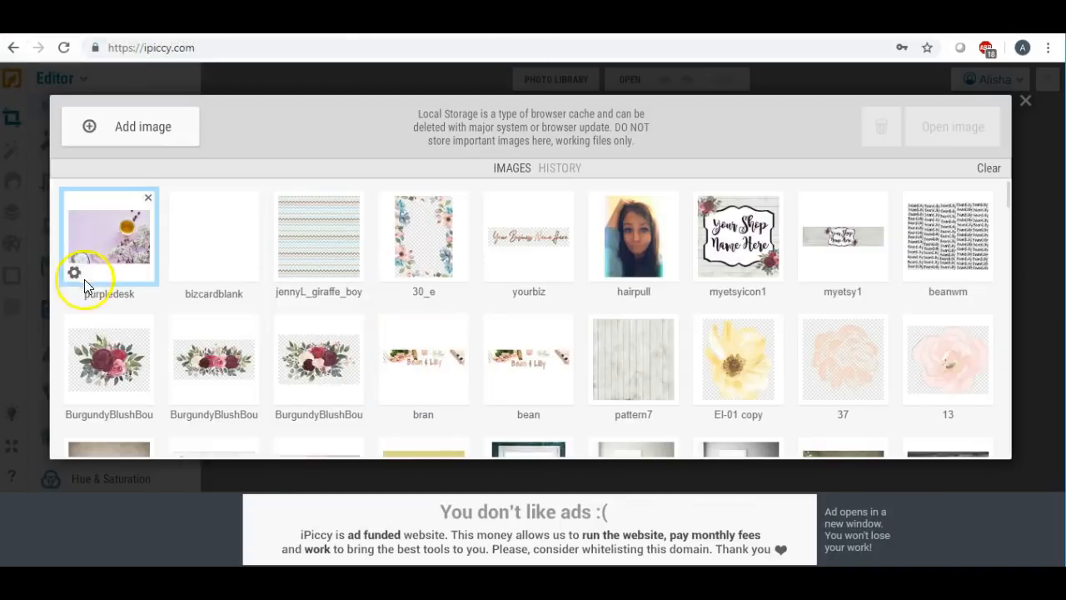
pyautogui.click(74, 272)
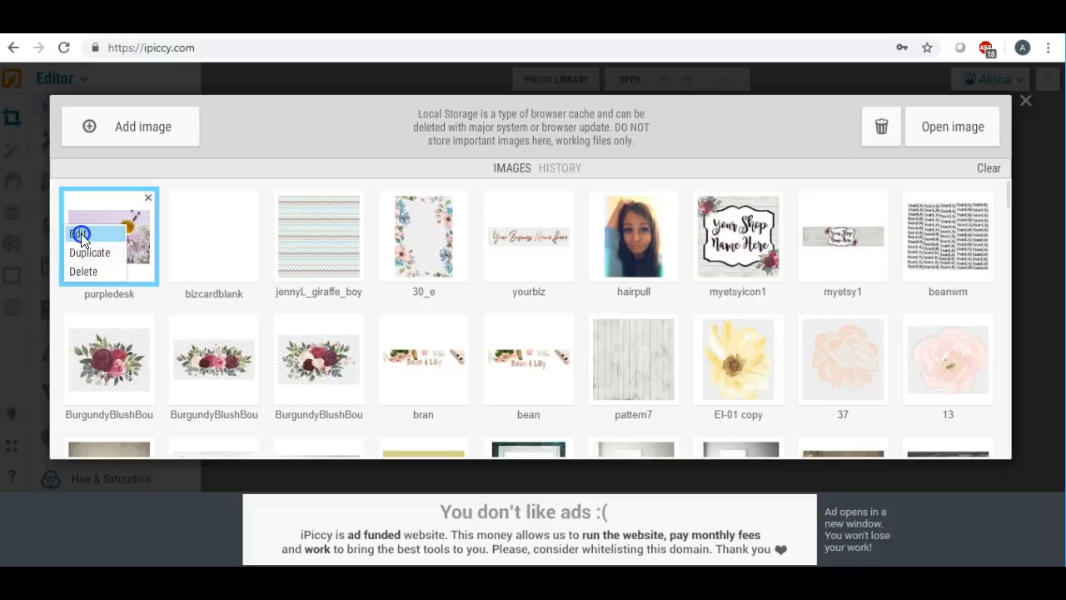
pyautogui.click(81, 233)
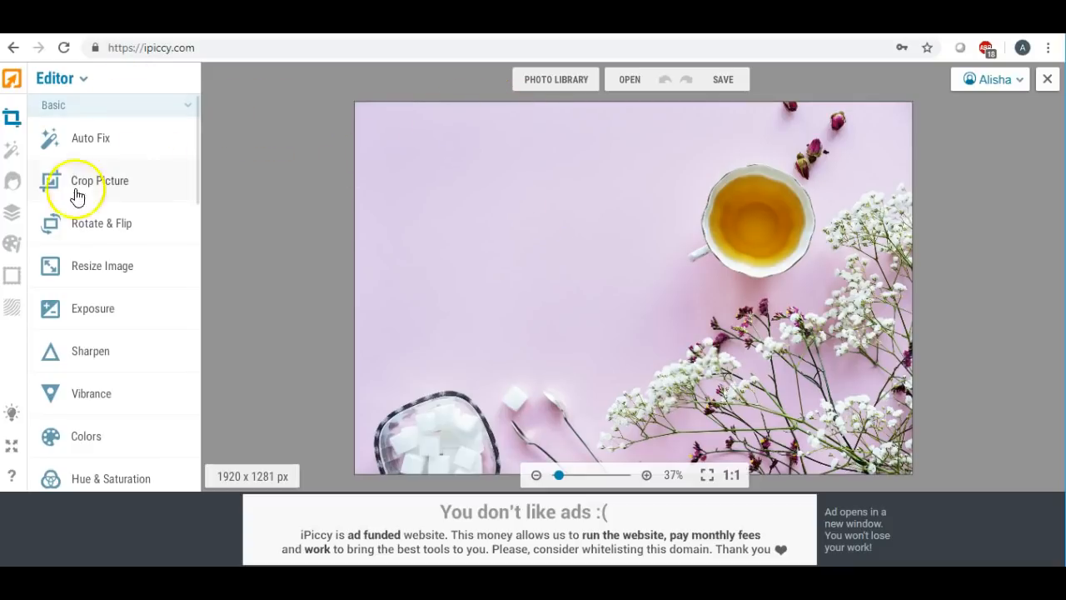
# - Drag the white bizcardblank card image onto the flower photo as a new layer
pyautogui.click(14, 215)
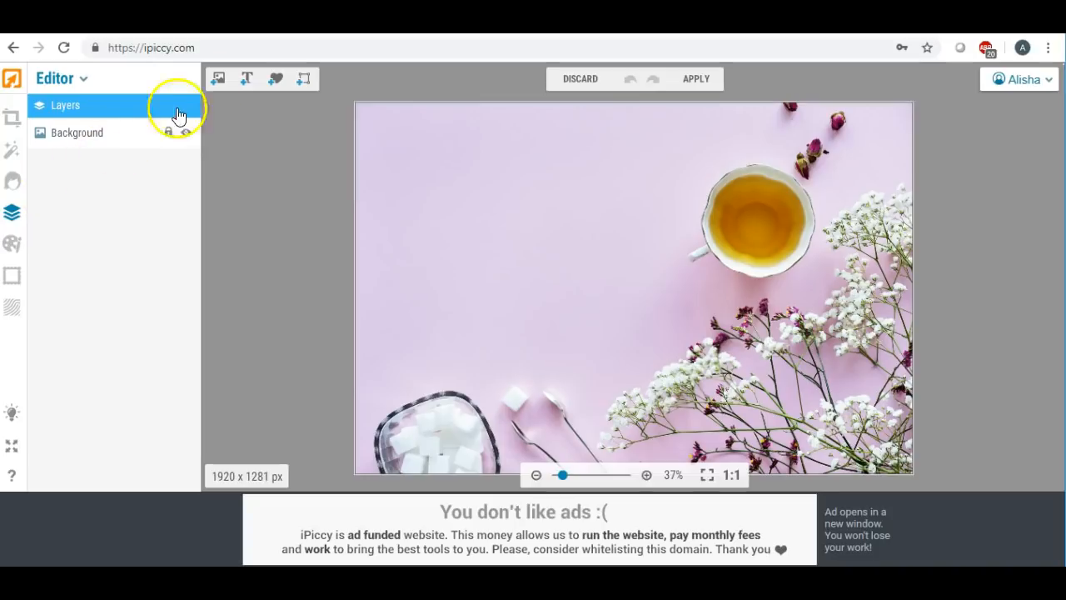
pyautogui.click(217, 78)
pyautogui.moveTo(154, 194); pyautogui.dragTo(501, 297)
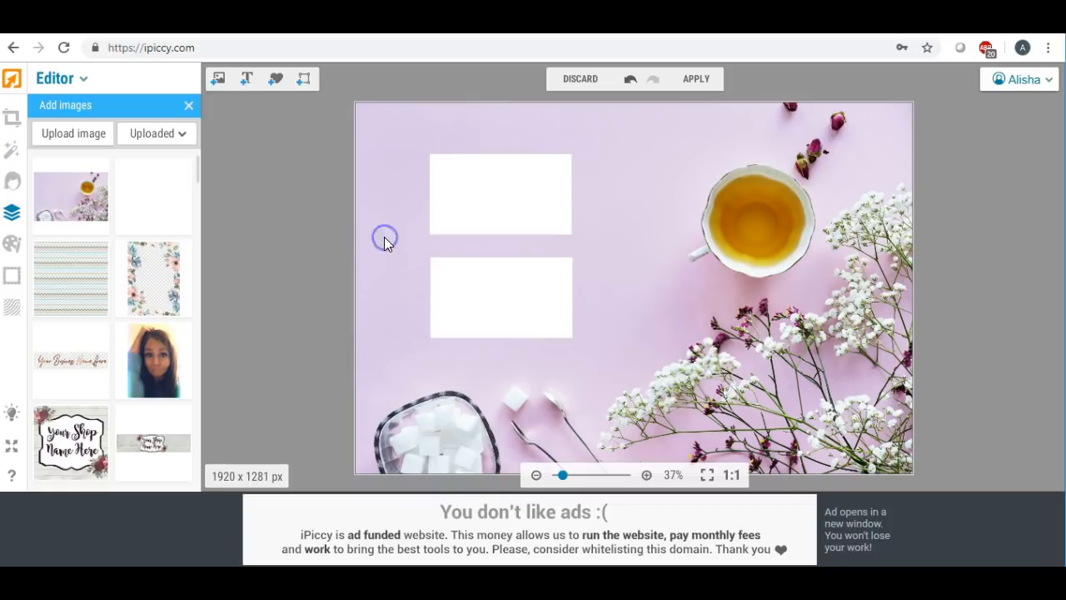
# - Line up the two white blank cards, nudging the lower one under the top one
pyautogui.click(521, 188)
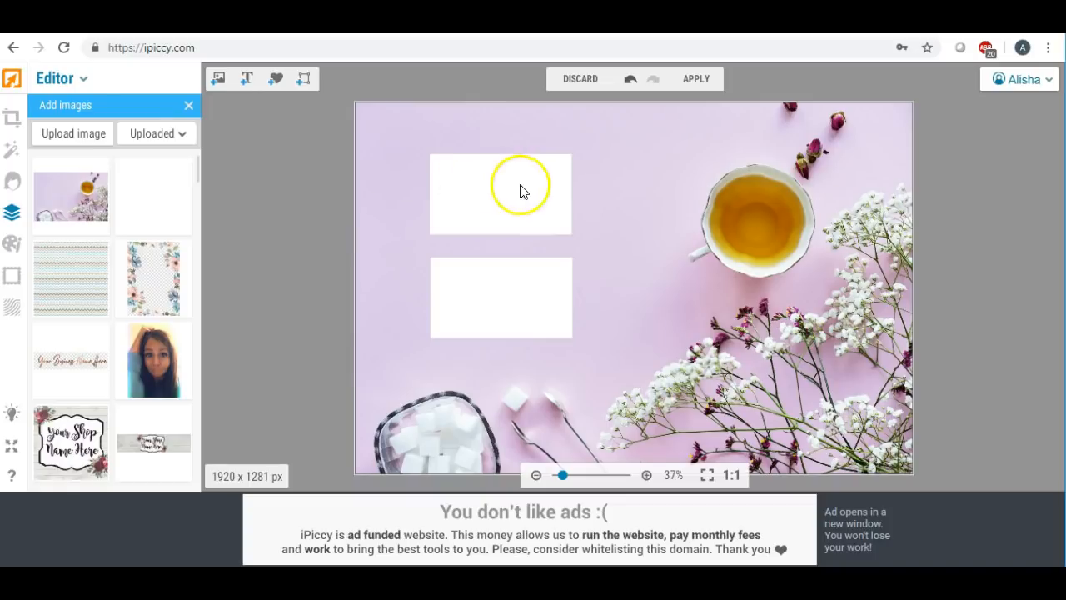
pyautogui.click(607, 200)
pyautogui.moveTo(464, 197); pyautogui.dragTo(533, 193)
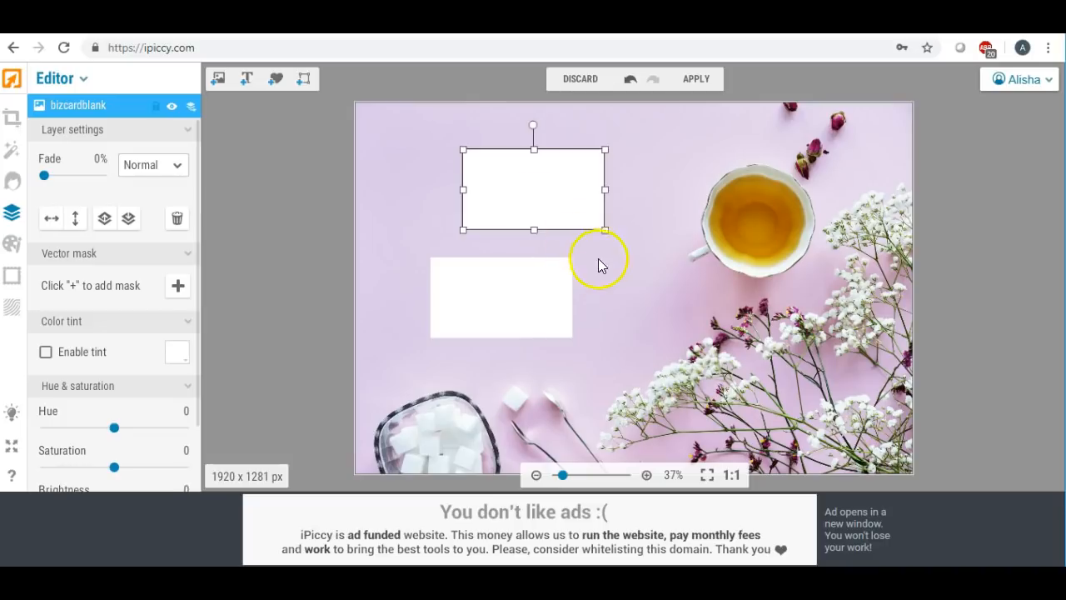
pyautogui.moveTo(530, 297); pyautogui.dragTo(553, 292)
pyautogui.click(423, 285)
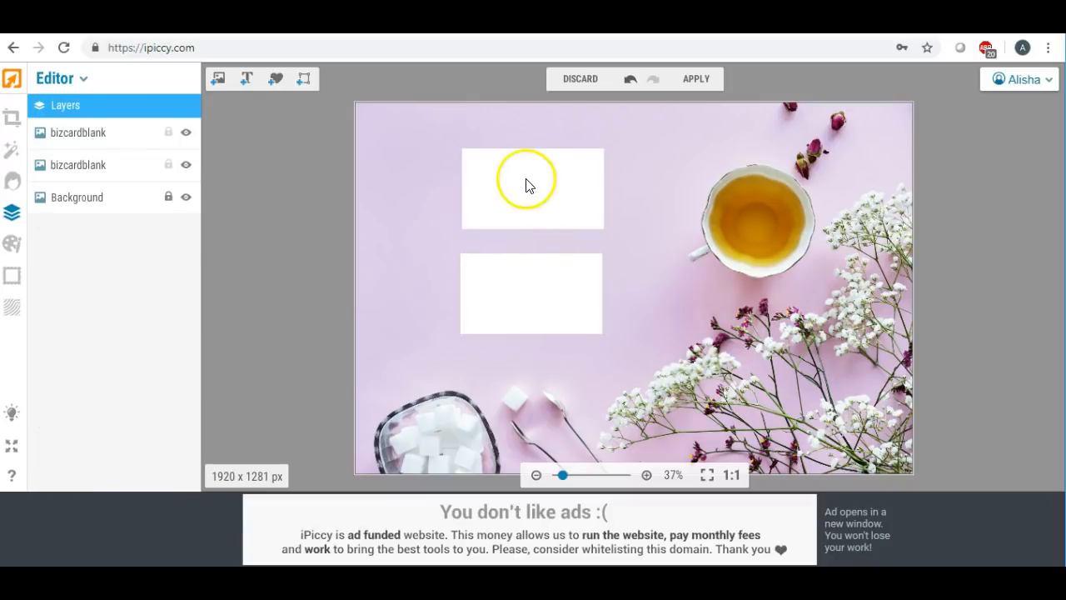
pyautogui.moveTo(561, 293); pyautogui.dragTo(564, 286)
pyautogui.click(439, 281)
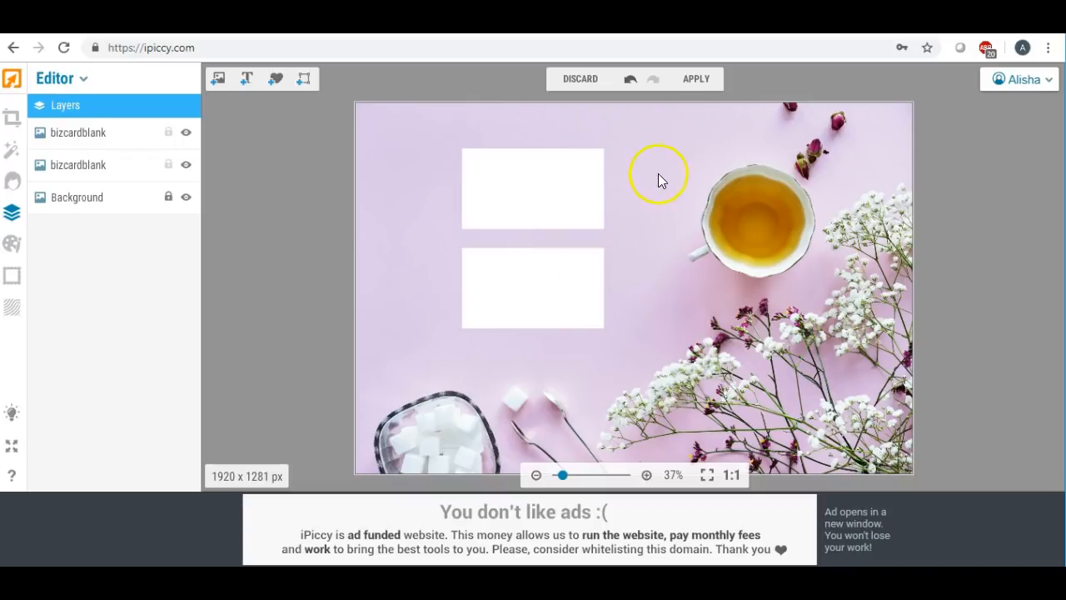
pyautogui.moveTo(560, 297); pyautogui.dragTo(563, 315)
pyautogui.moveTo(571, 197); pyautogui.dragTo(577, 223)
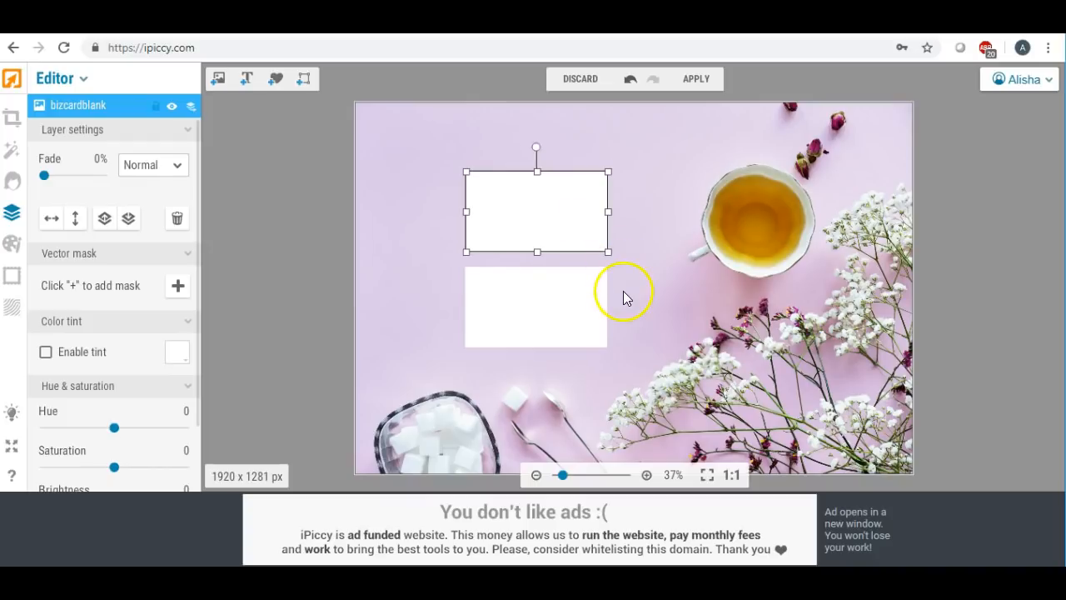
# - Delete the lower card, then slightly enlarge and reposition the remaining white card
pyautogui.click(537, 299)
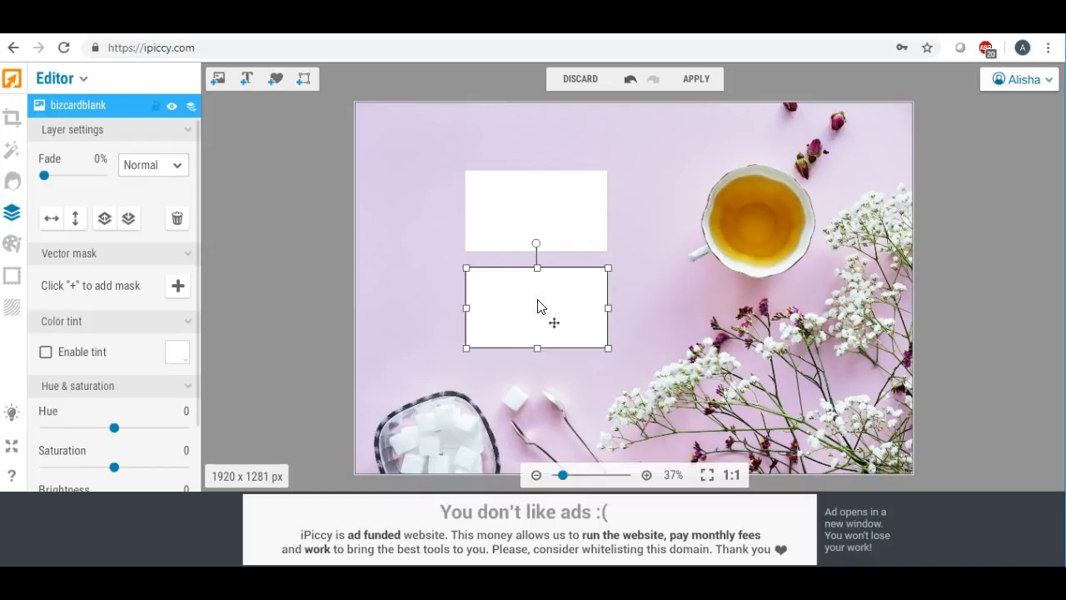
pyautogui.press('Delete')
pyautogui.moveTo(547, 204); pyautogui.dragTo(526, 222)
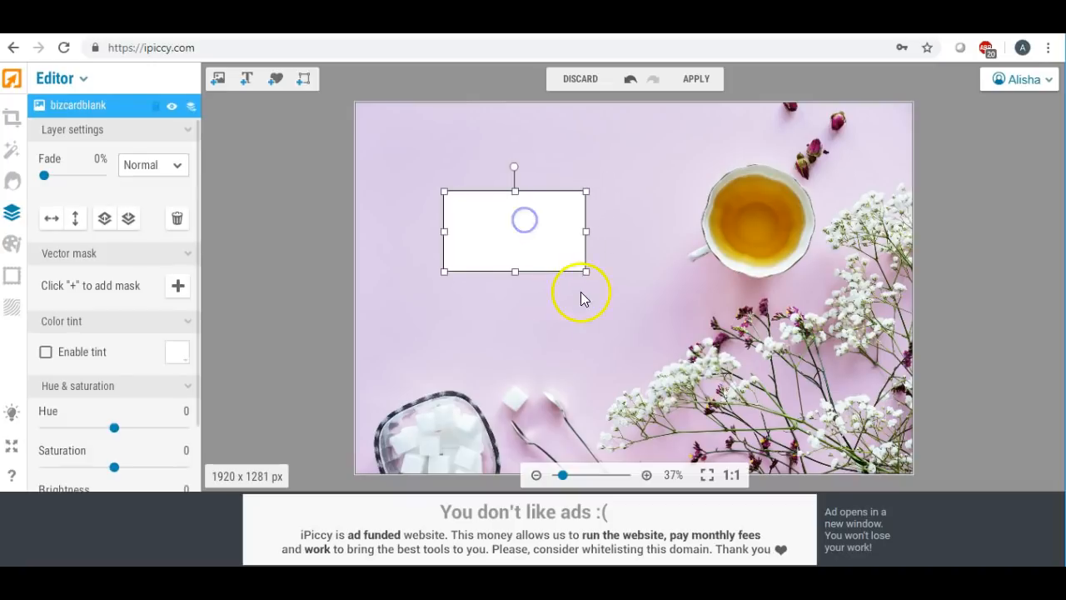
pyautogui.moveTo(587, 274); pyautogui.dragTo(614, 305)
pyautogui.moveTo(549, 252)
pyautogui.mouseDown()
pyautogui.moveTo(557, 269)
pyautogui.moveTo(551, 234)
pyautogui.mouseUp()
pyautogui.click(413, 200)
pyautogui.click(407, 232)
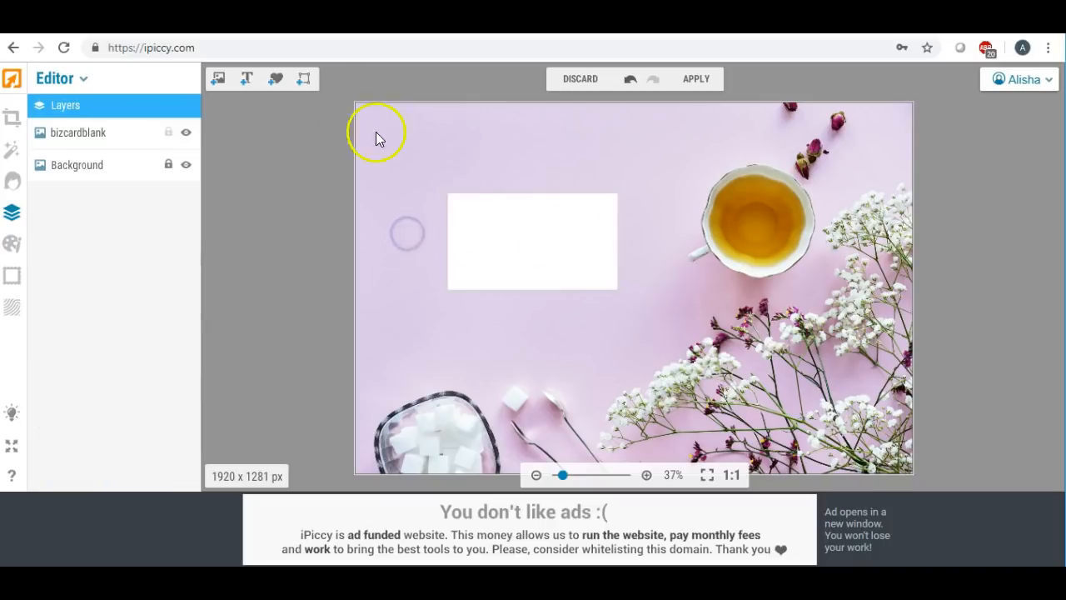
# - Upload the black Real Estate Agent logo image from the Desktop and drop it onto the white card
pyautogui.click(218, 81)
pyautogui.click(95, 132)
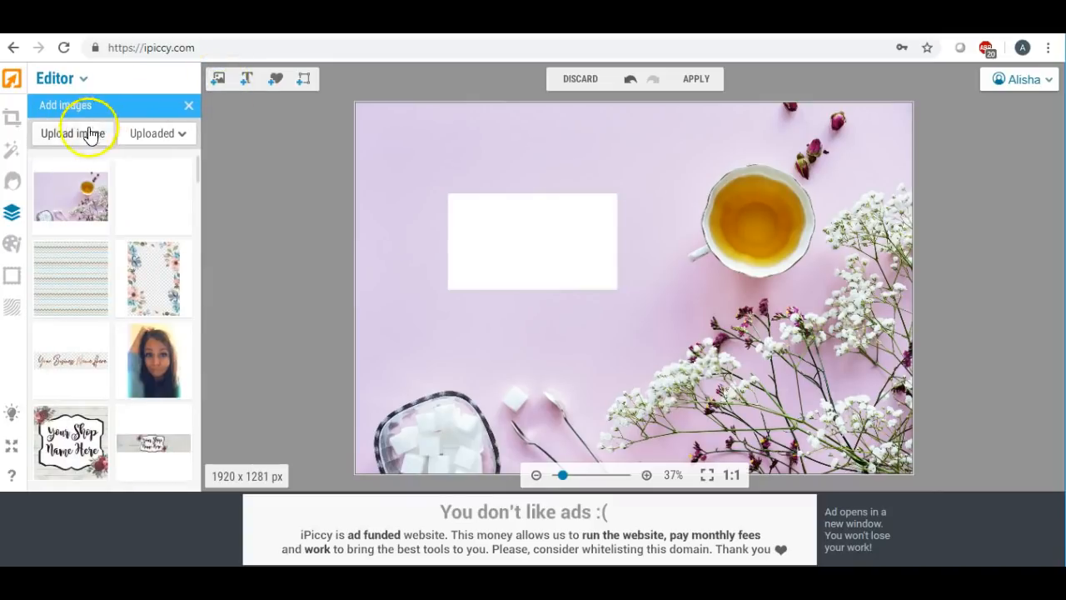
pyautogui.click(75, 86)
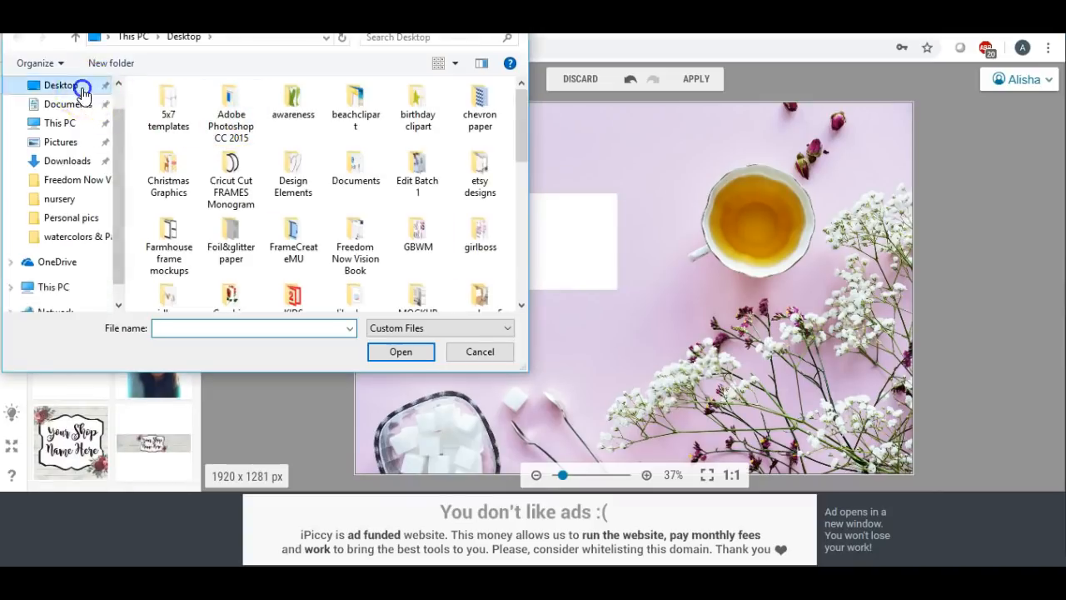
pyautogui.moveTo(525, 119); pyautogui.dragTo(510, 180)
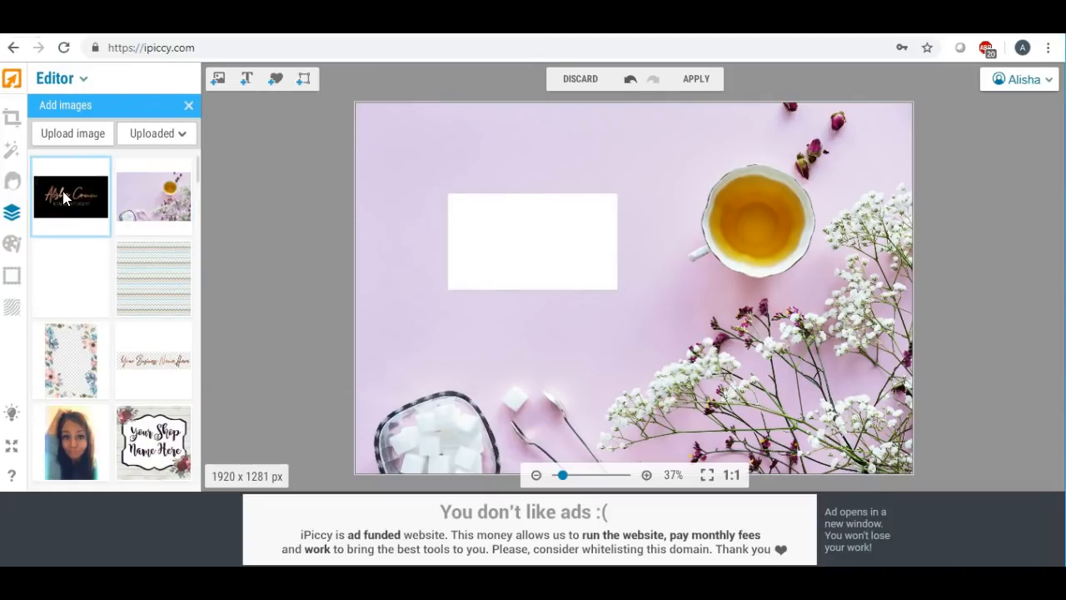
pyautogui.moveTo(63, 193); pyautogui.dragTo(519, 235)
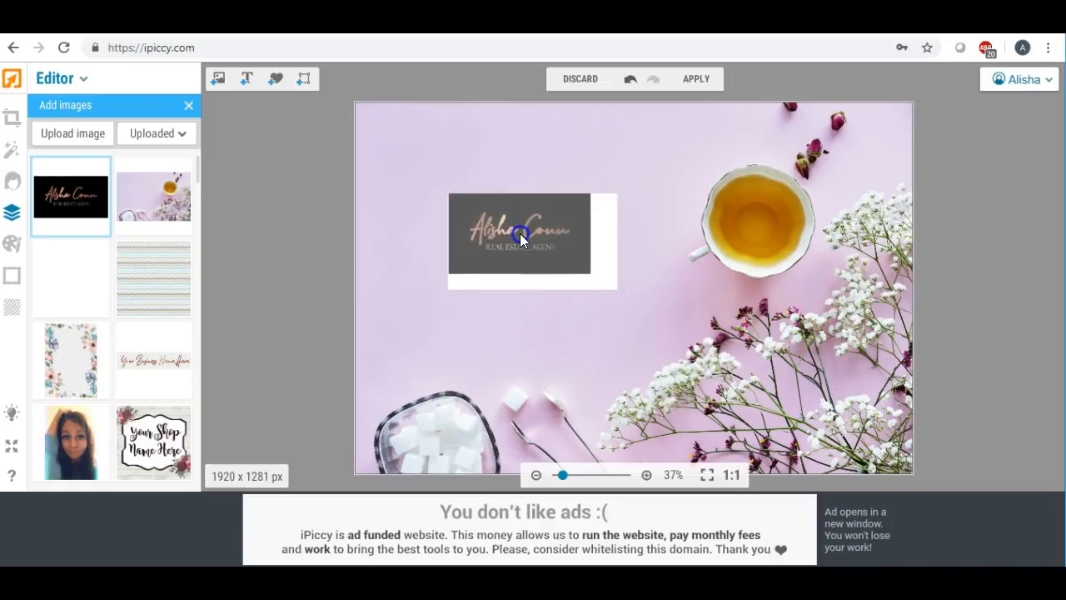
# - Stretch the bcblack logo card right and down to match the white card's edges
pyautogui.click(540, 242)
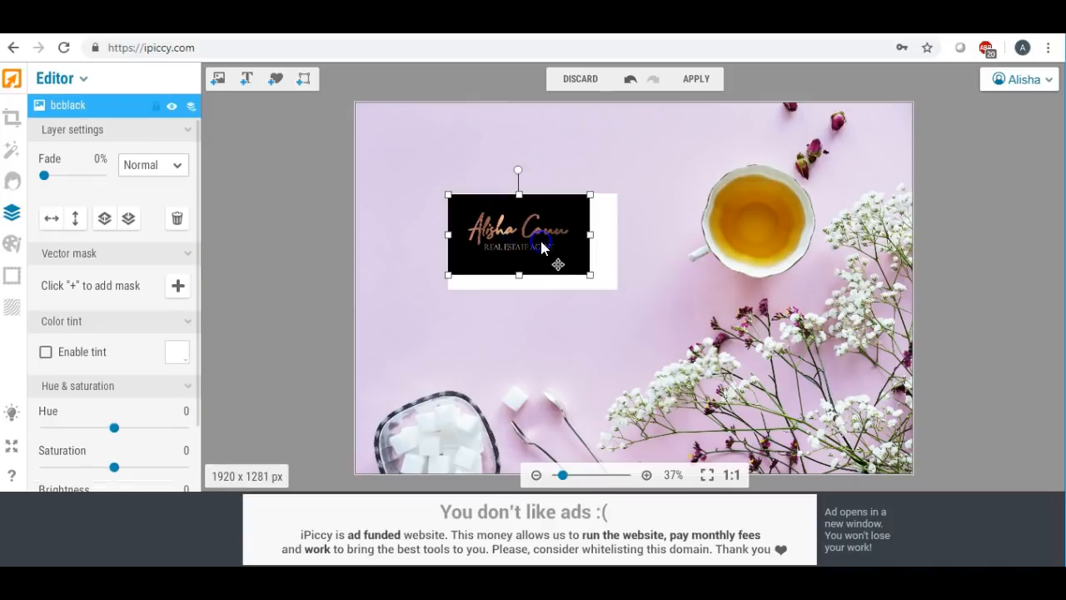
pyautogui.moveTo(588, 237); pyautogui.dragTo(618, 236)
pyautogui.click(534, 275)
pyautogui.moveTo(534, 275); pyautogui.dragTo(532, 287)
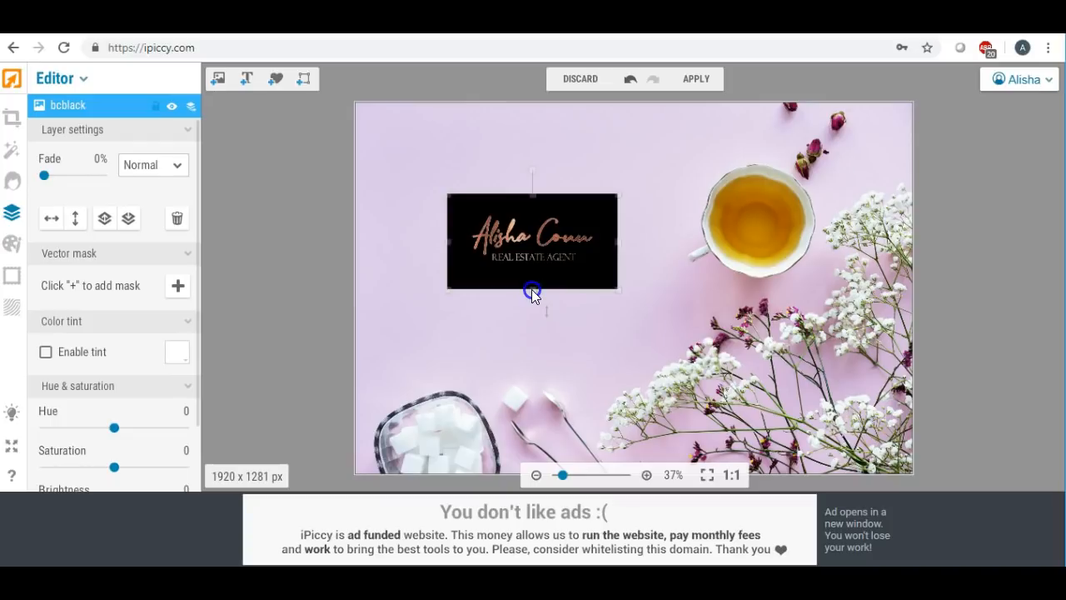
pyautogui.click(510, 305)
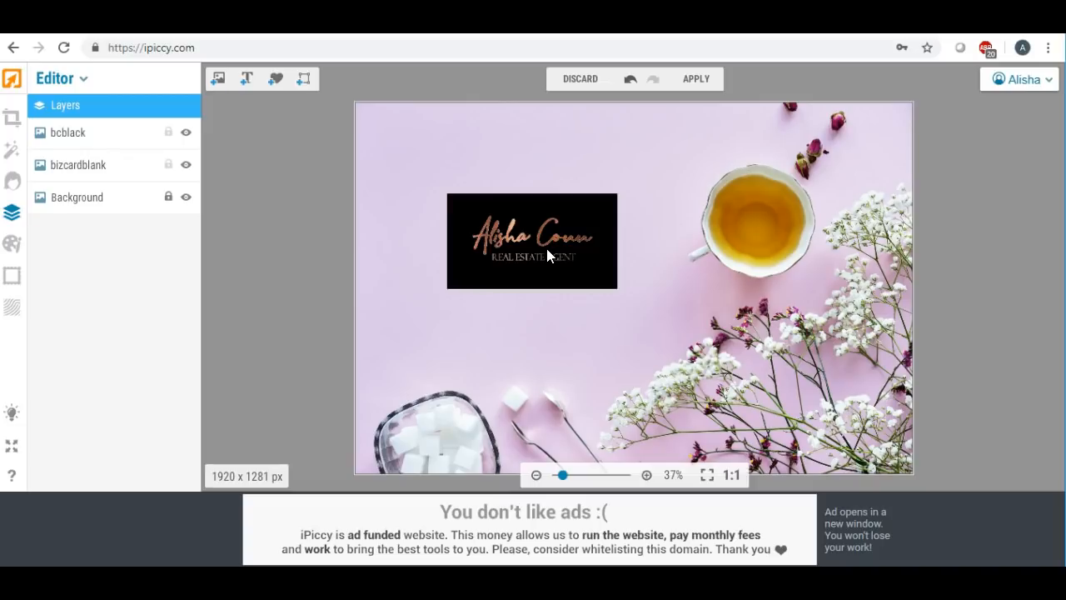
pyautogui.moveTo(547, 255); pyautogui.dragTo(546, 186)
pyautogui.moveTo(533, 251); pyautogui.dragTo(533, 308)
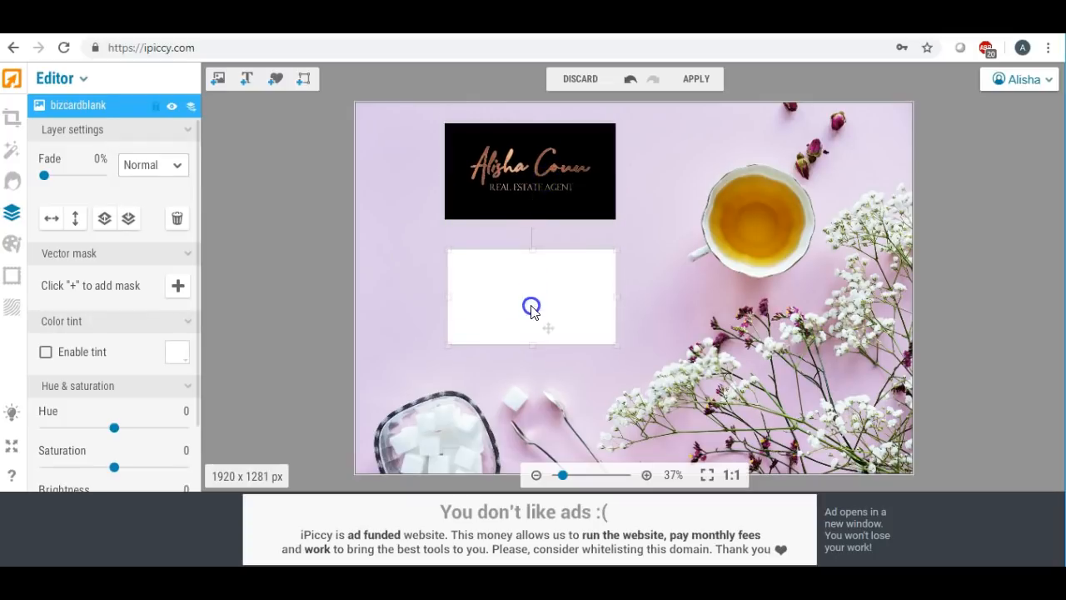
pyautogui.moveTo(534, 181); pyautogui.dragTo(539, 202)
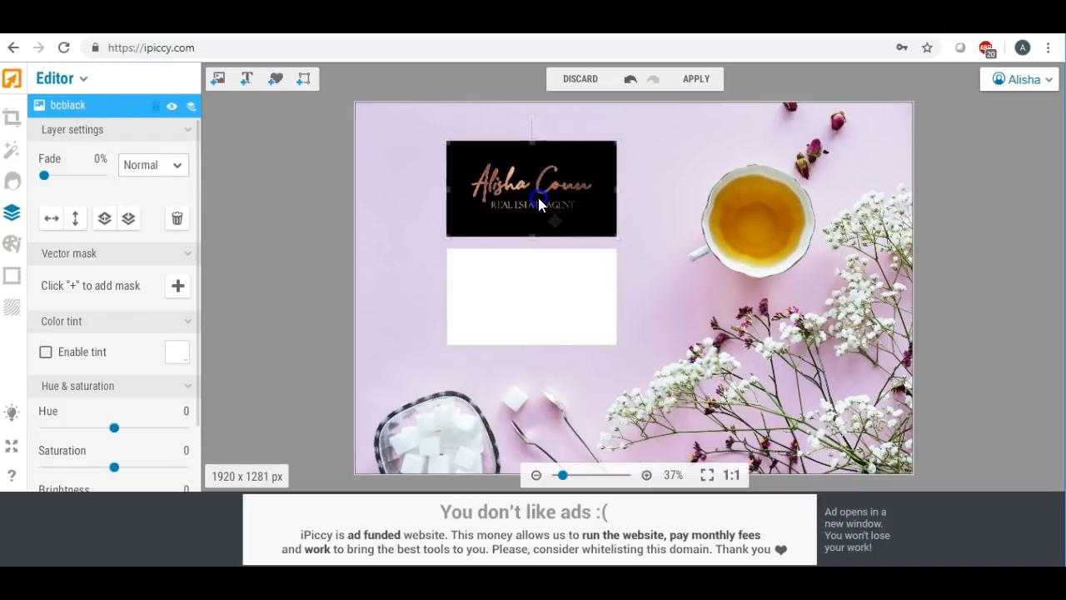
pyautogui.click(654, 204)
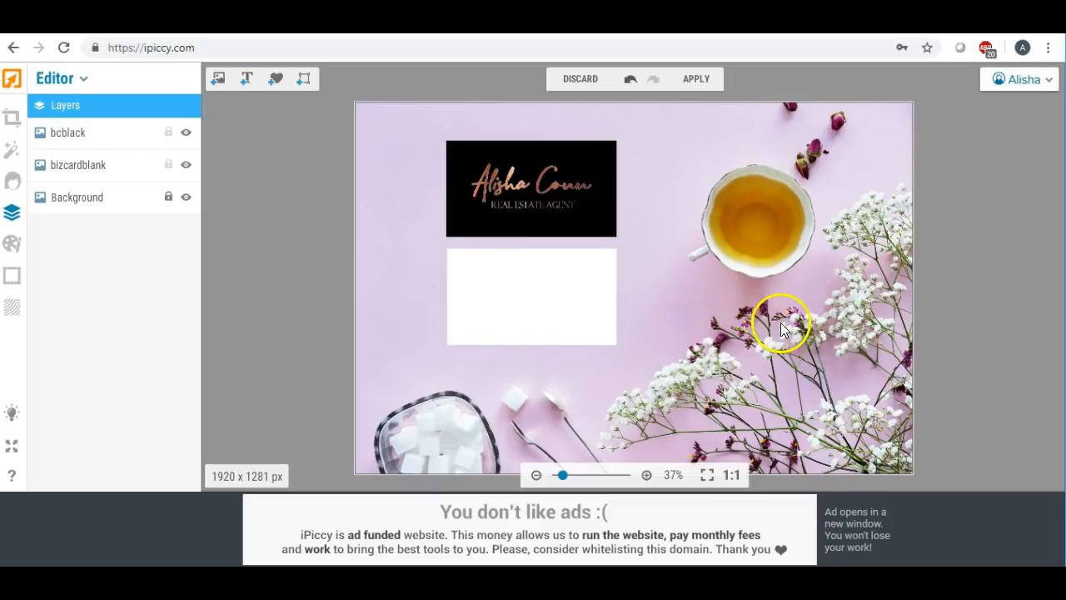
# - Delete the black logo card and move the blank white card up and left
pyautogui.click(526, 184)
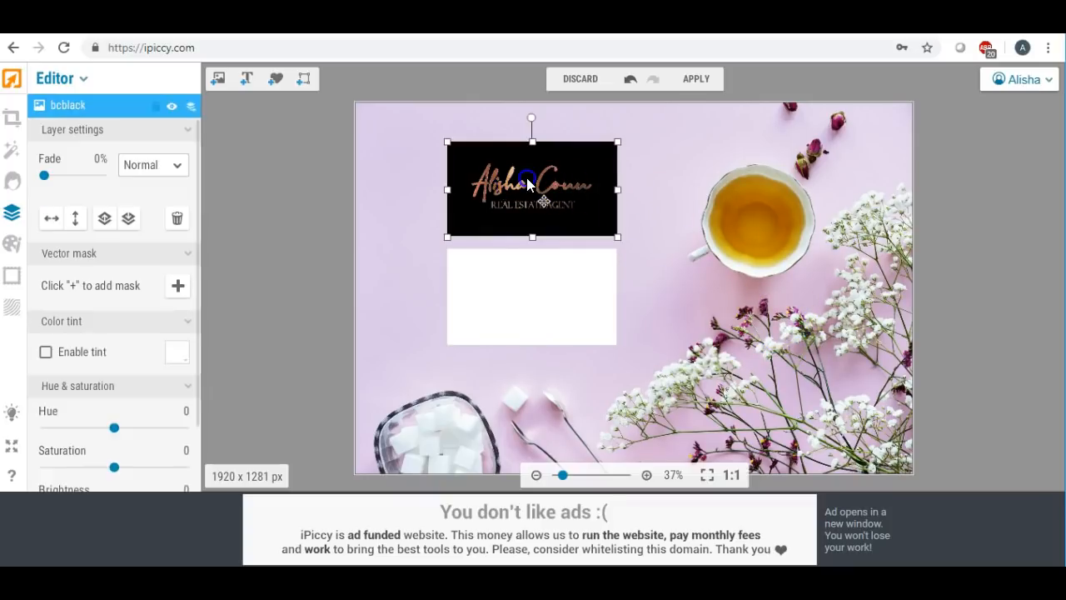
pyautogui.press('Delete')
pyautogui.click(404, 155)
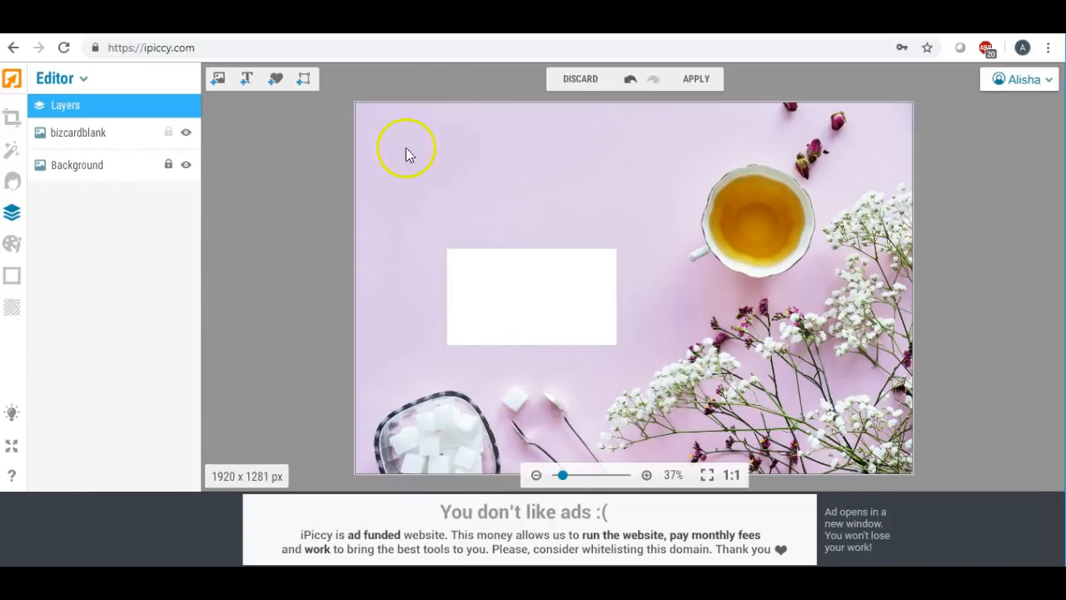
pyautogui.click(494, 293)
pyautogui.moveTo(494, 293); pyautogui.dragTo(487, 248)
# - Upload the bbcard image as a new layer
pyautogui.click(217, 81)
pyautogui.click(79, 134)
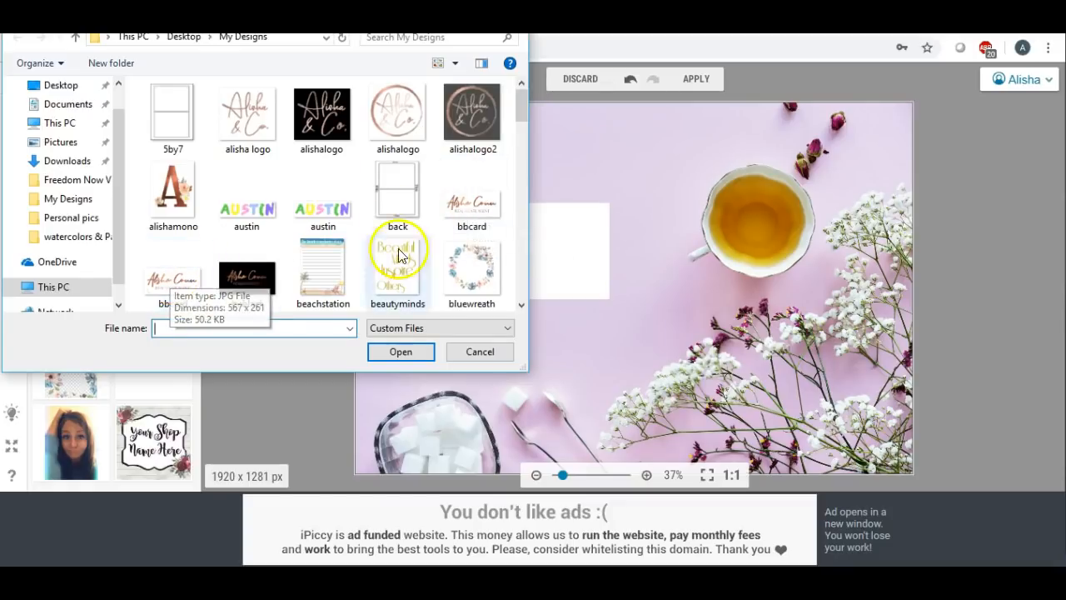
pyautogui.moveTo(520, 110)
pyautogui.mouseDown()
pyautogui.moveTo(516, 141)
pyautogui.moveTo(514, 104)
pyautogui.mouseUp()
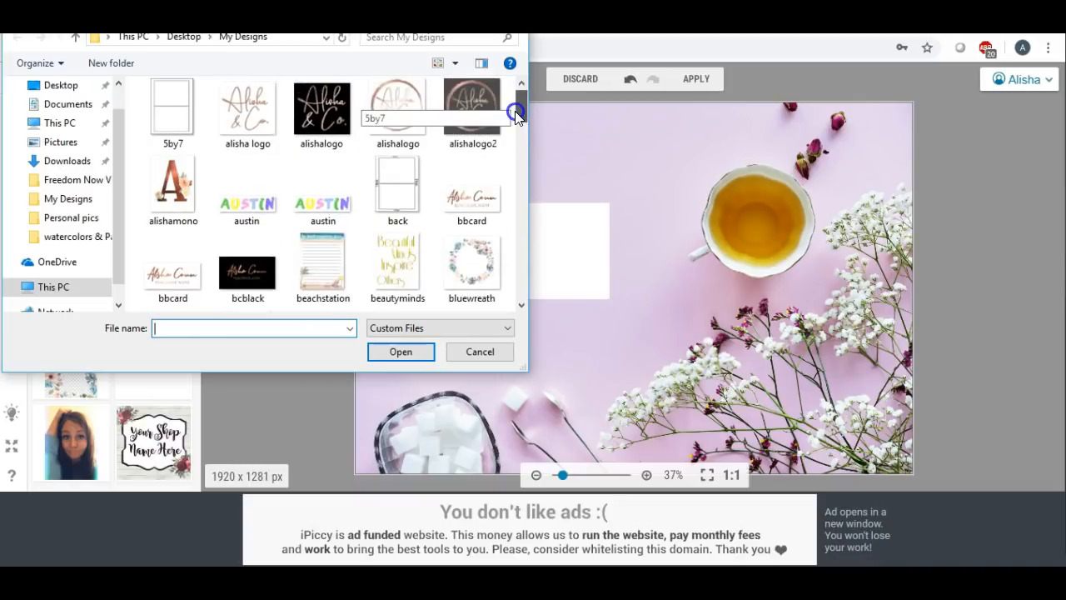
pyautogui.doubleClick(173, 278)
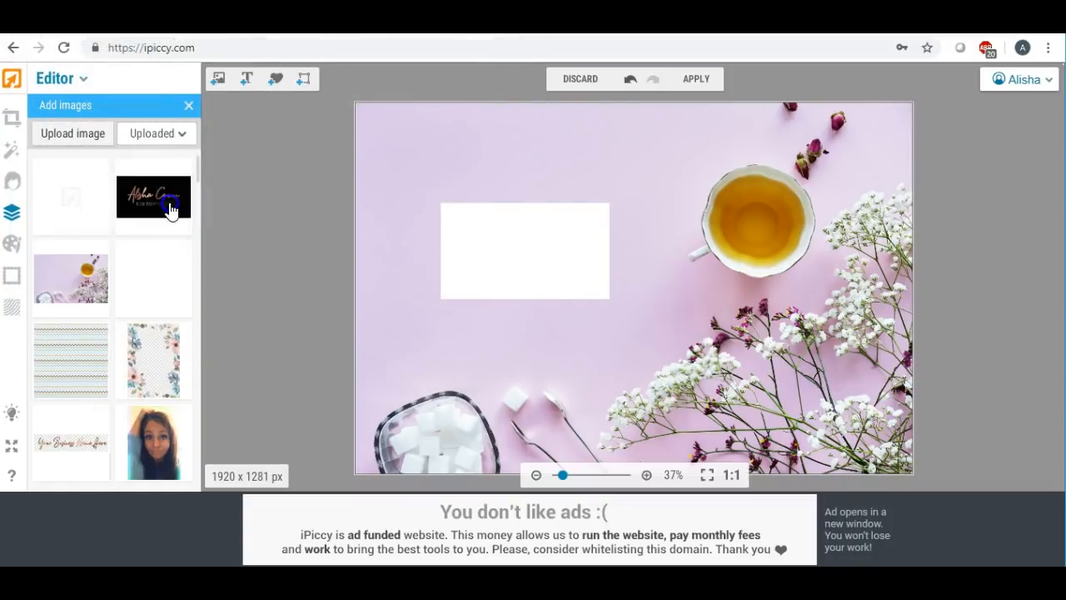
# - Drop the bbcard logo onto the white rectangle and widen it to the card's width
pyautogui.moveTo(76, 195); pyautogui.dragTo(511, 299)
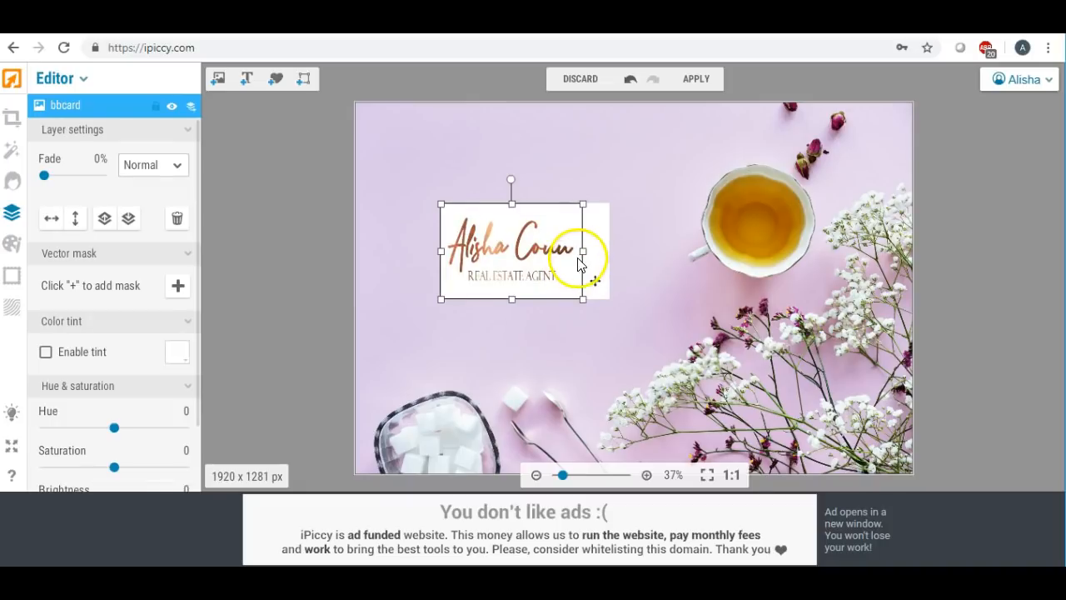
pyautogui.moveTo(583, 251); pyautogui.dragTo(612, 252)
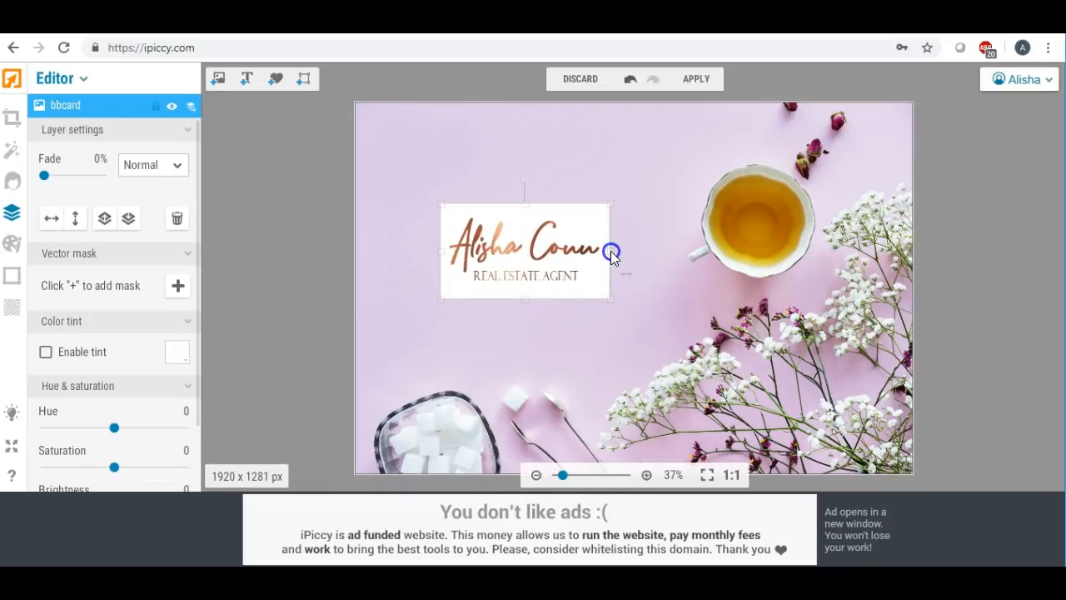
pyautogui.click(582, 339)
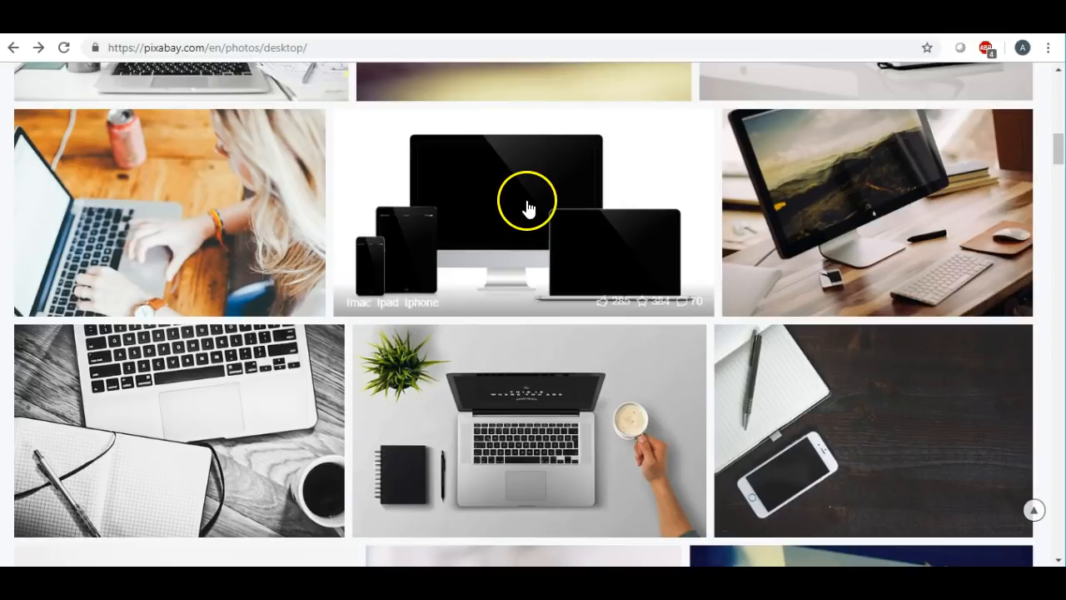
pyautogui.scroll(4, 528, 211)
pyautogui.scroll(-4, 528, 211)
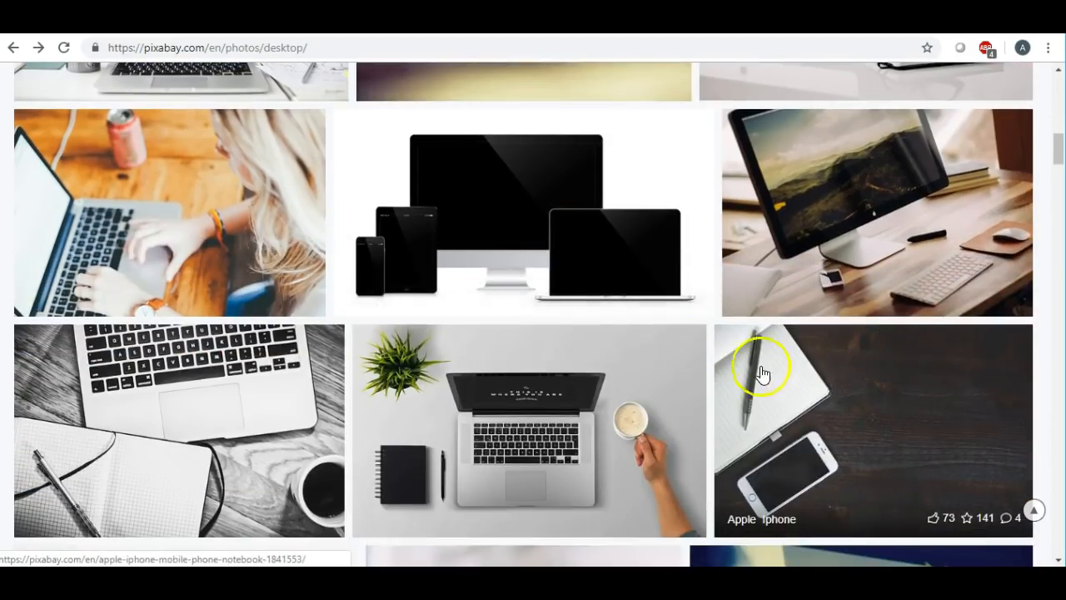
pyautogui.scroll(4, 669, 340)
pyautogui.scroll(1, 668, 345)
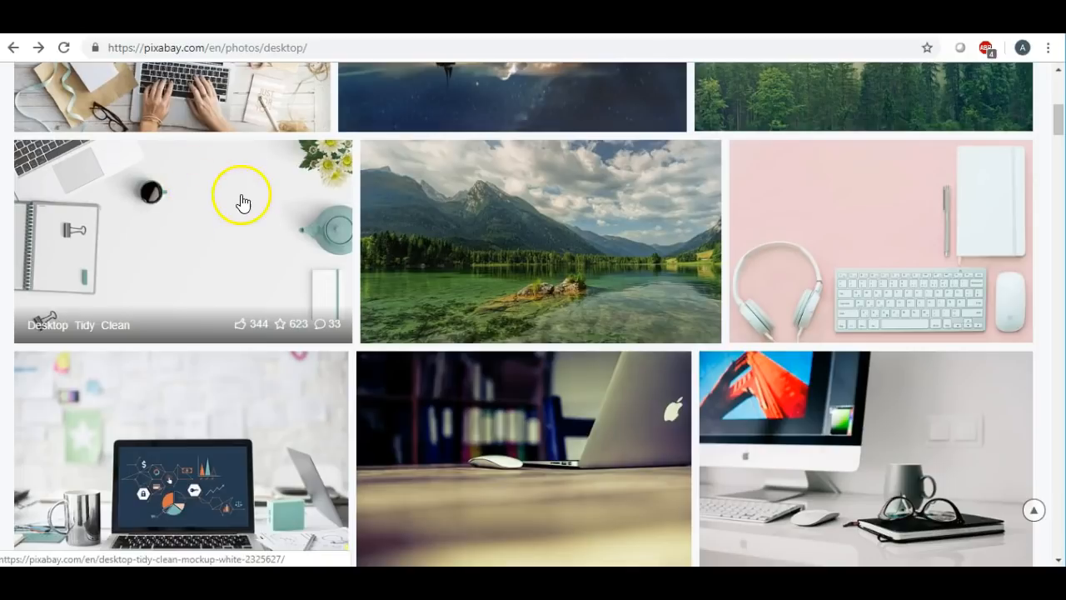
pyautogui.scroll(-5, 436, 309)
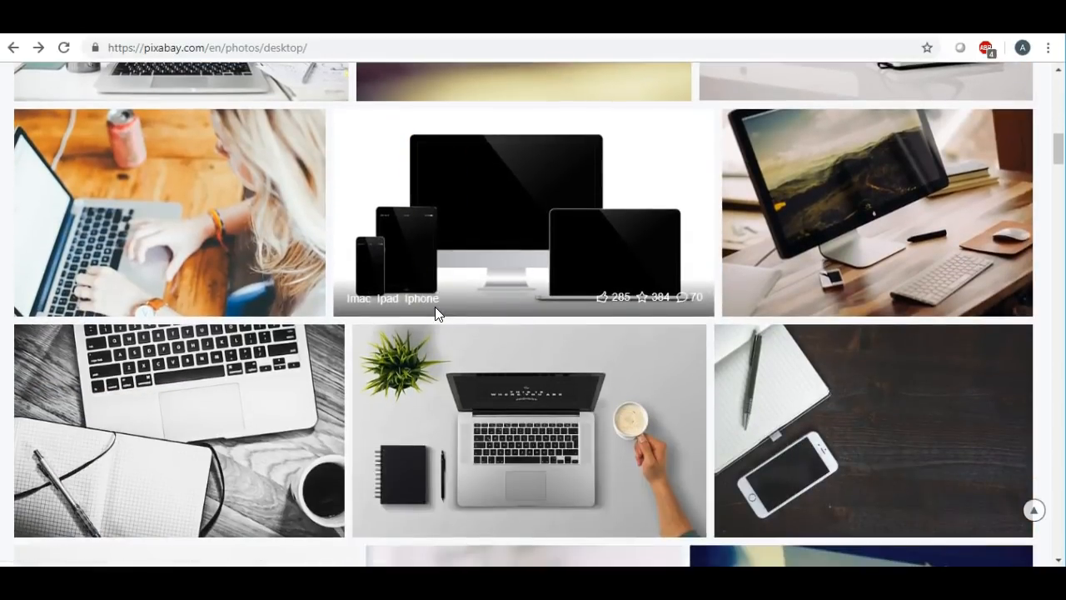
pyautogui.scroll(-2, 435, 314)
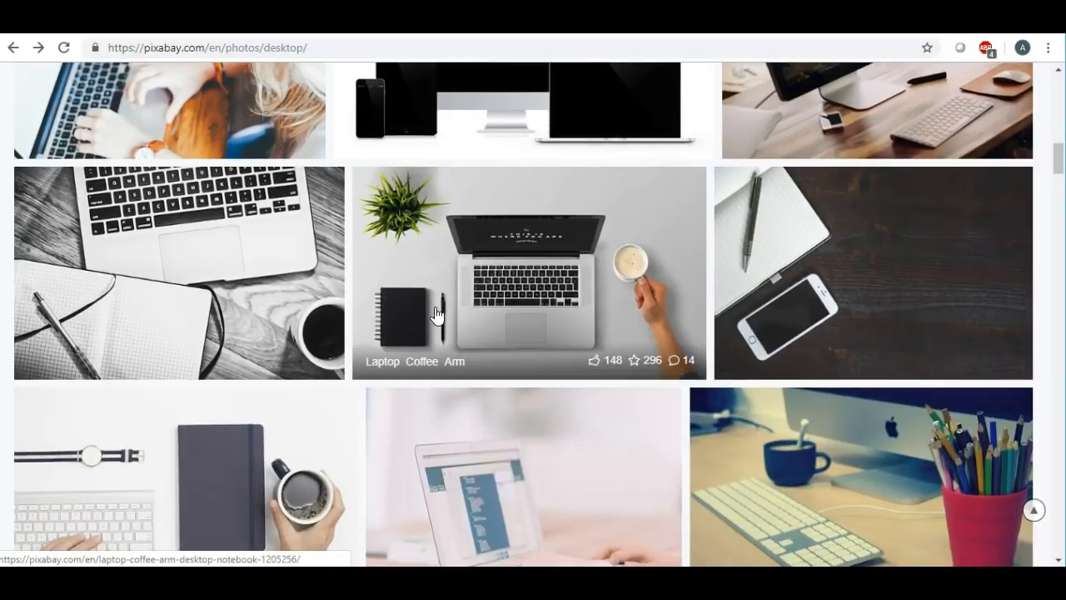
pyautogui.scroll(-3, 436, 314)
pyautogui.scroll(-3, 435, 313)
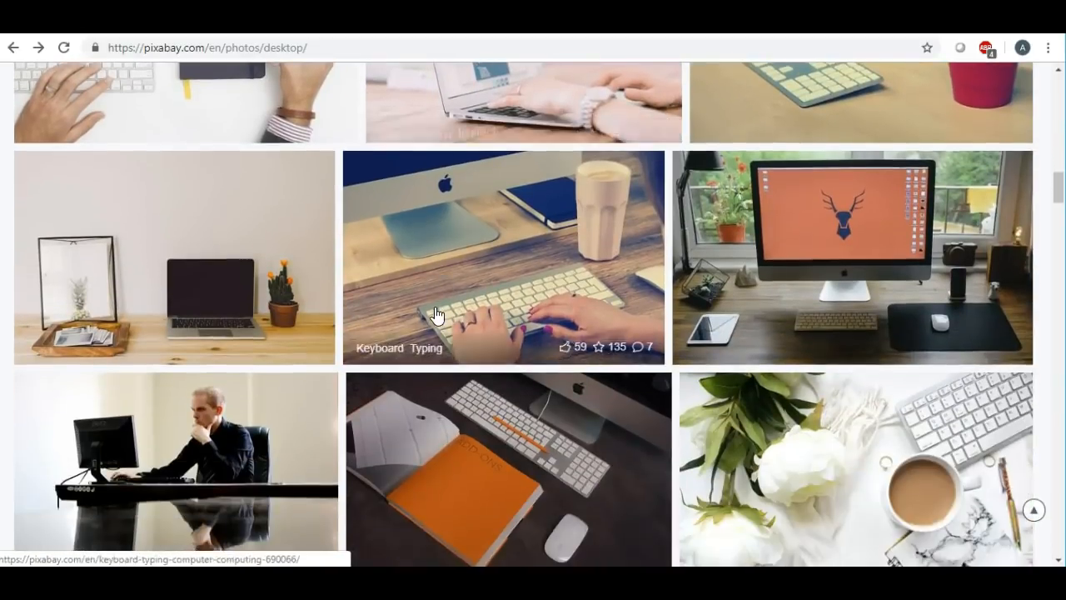
pyautogui.scroll(12, 436, 314)
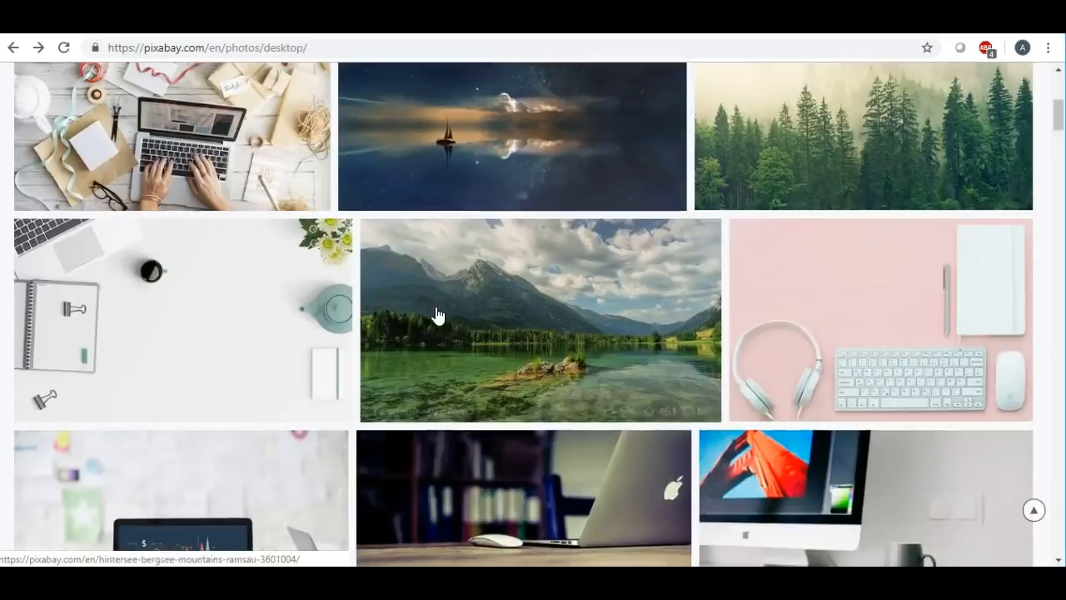
pyautogui.scroll(4, 435, 314)
pyautogui.scroll(-6, 435, 314)
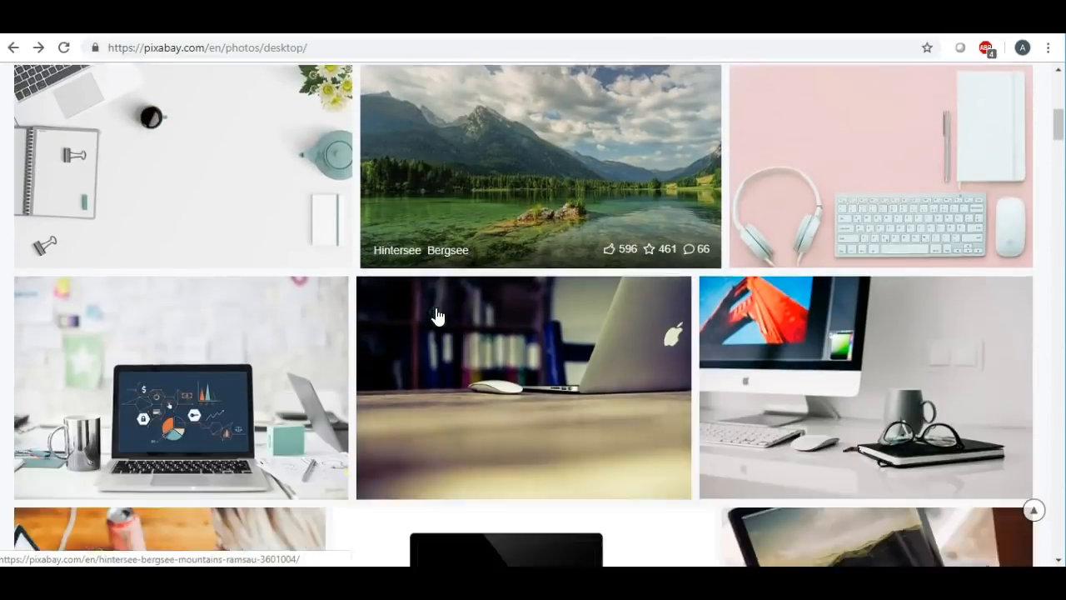
pyautogui.scroll(-10, 437, 315)
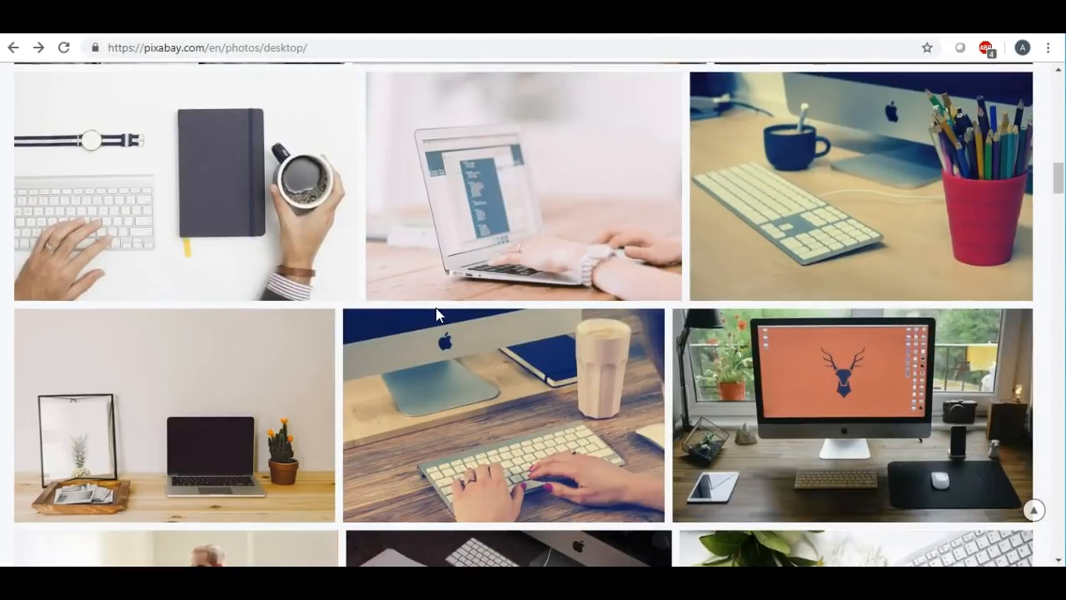
pyautogui.scroll(-8, 435, 314)
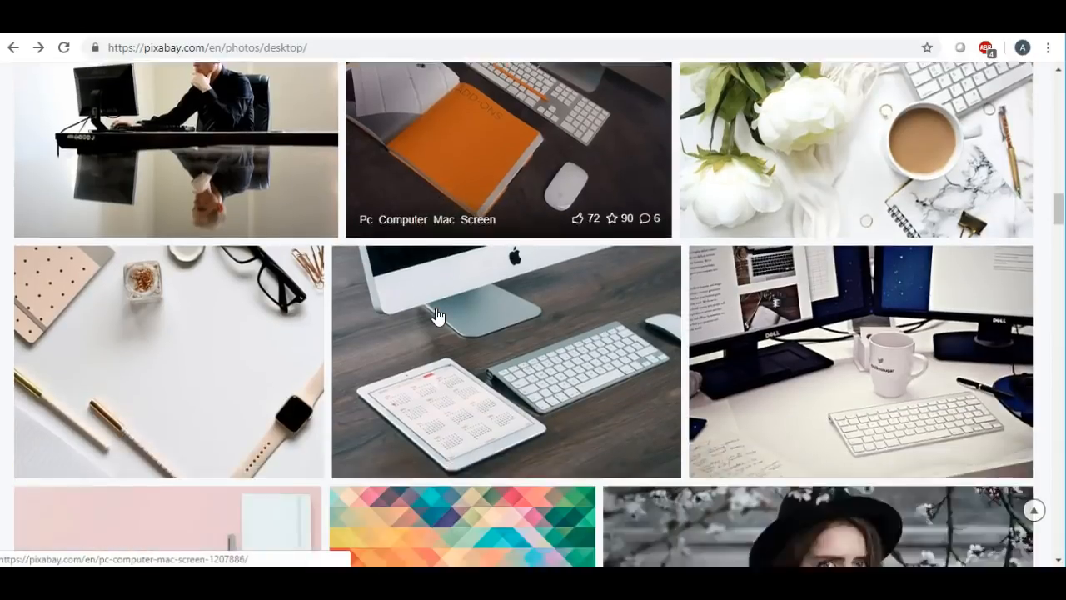
pyautogui.scroll(-5, 435, 314)
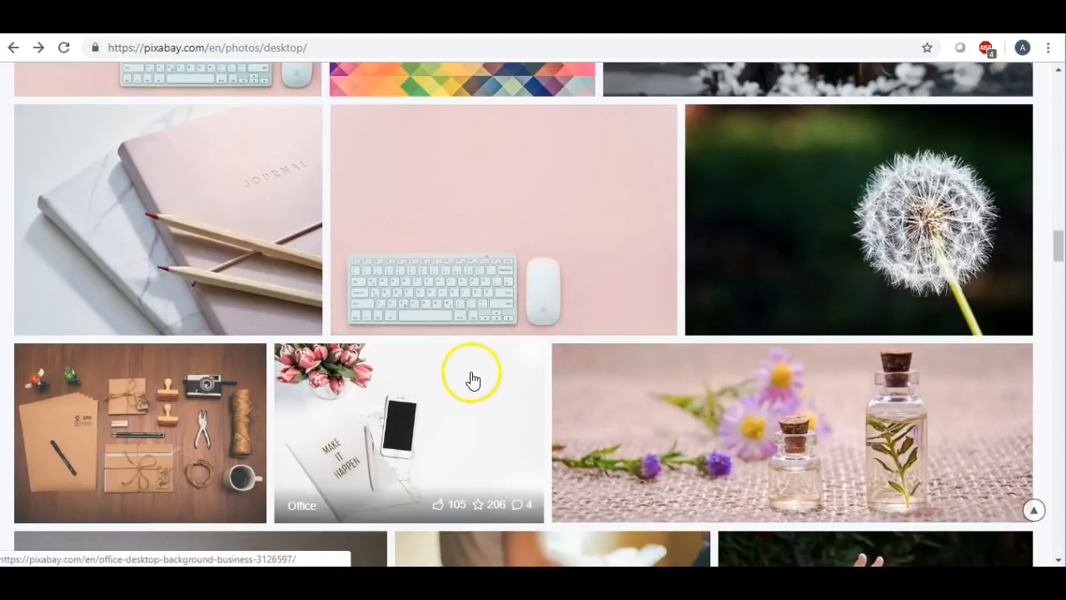
pyautogui.scroll(-1, 471, 376)
pyautogui.scroll(-3, 488, 370)
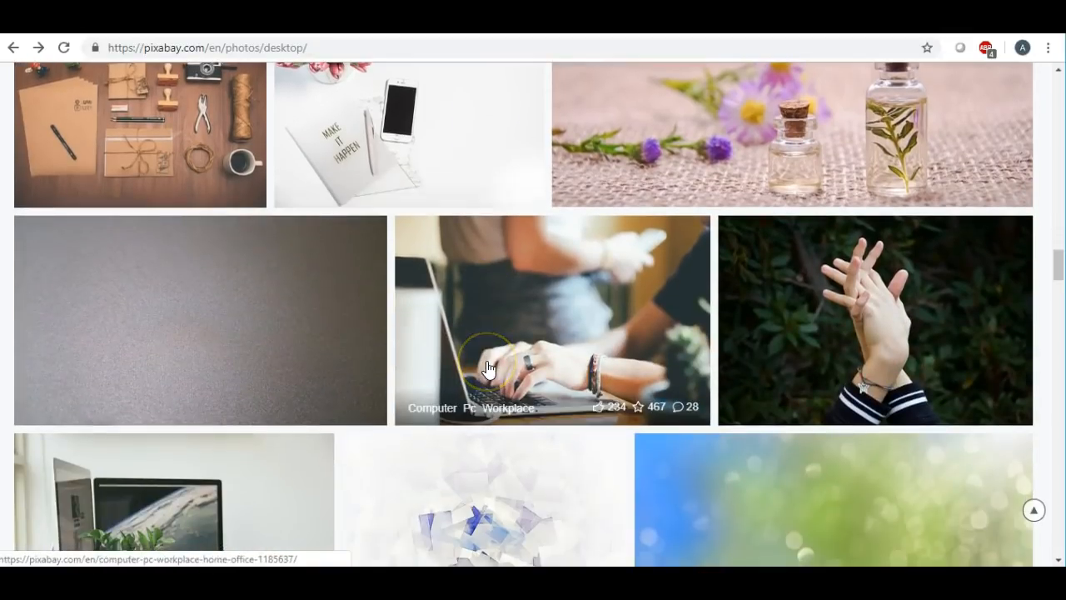
pyautogui.scroll(-3, 488, 369)
pyautogui.scroll(-4, 488, 370)
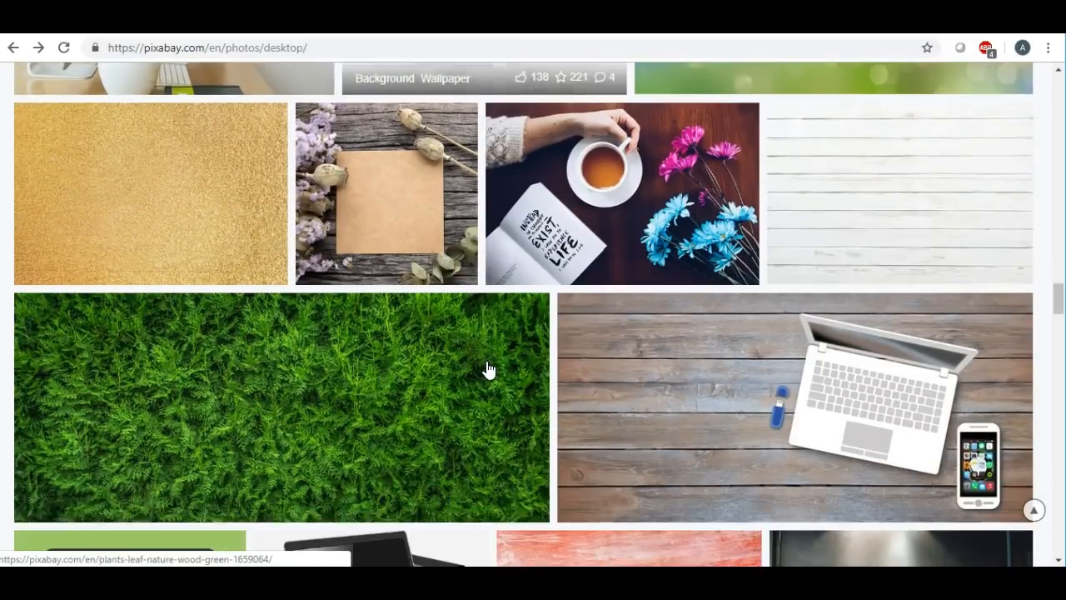
pyautogui.scroll(-1, 489, 369)
pyautogui.scroll(1, 489, 369)
pyautogui.scroll(-1, 489, 370)
pyautogui.scroll(-7, 488, 369)
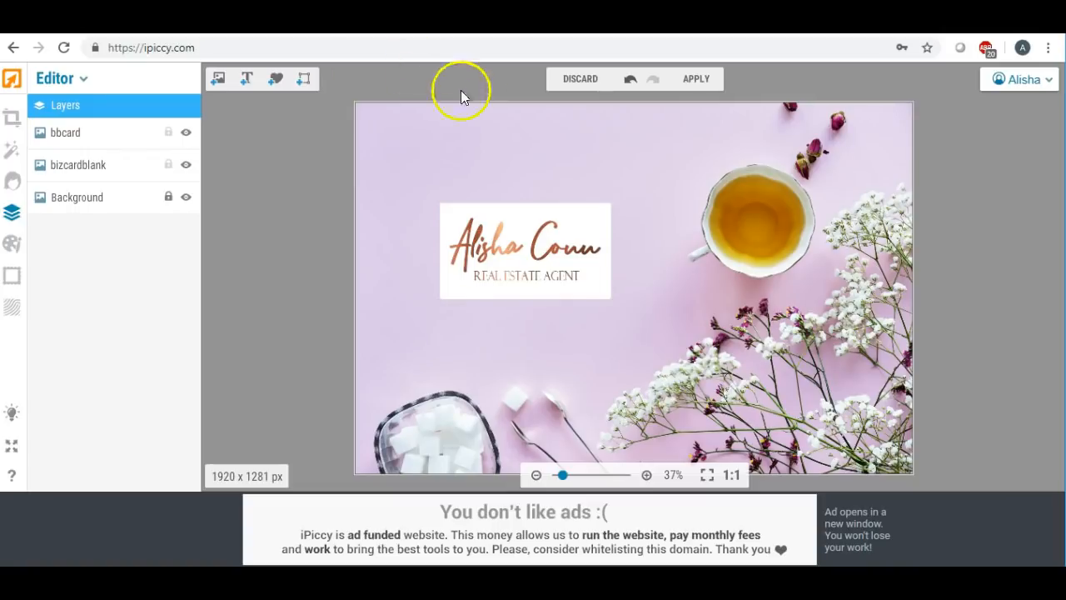
# - Delete the bbcard logo layer and the blank white card layer
pyautogui.click(486, 252)
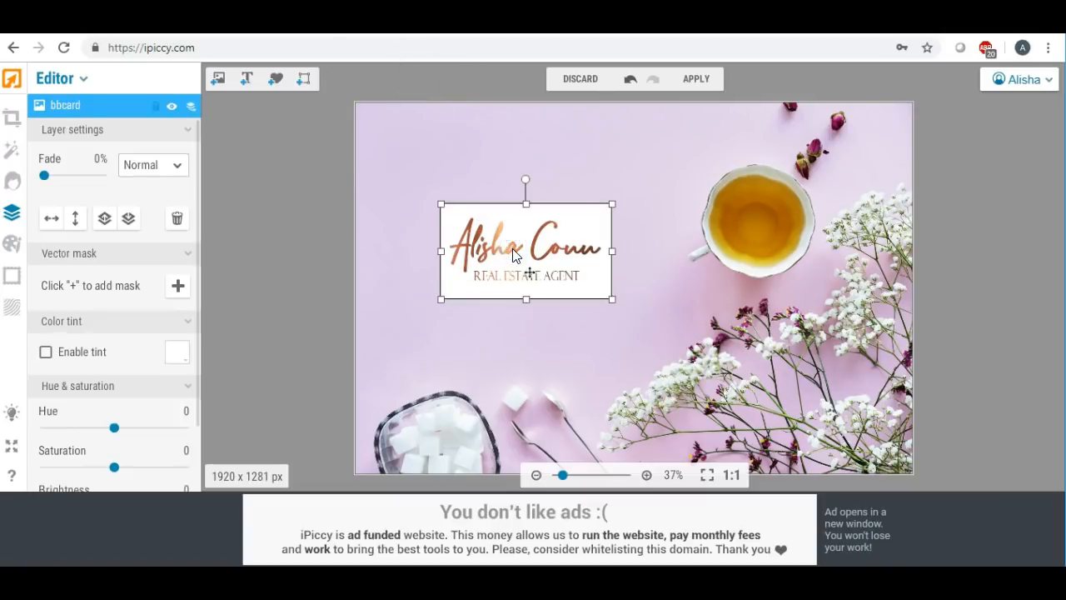
pyautogui.press('Delete')
pyautogui.click(514, 255)
pyautogui.press('Delete')
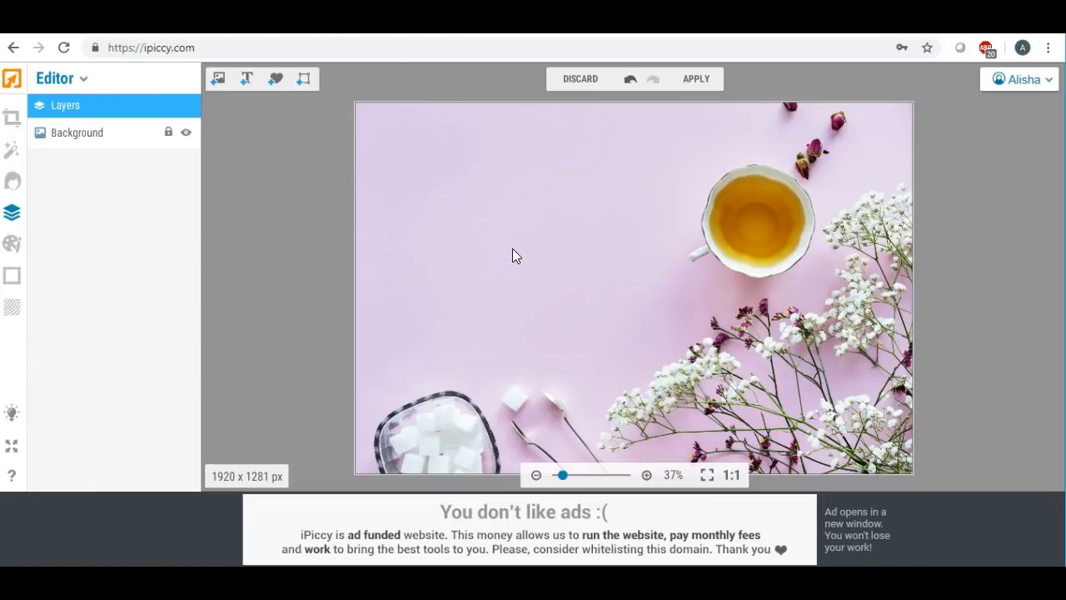
# - Upload the flower and wood mockup photo from the Desktop
pyautogui.click(218, 80)
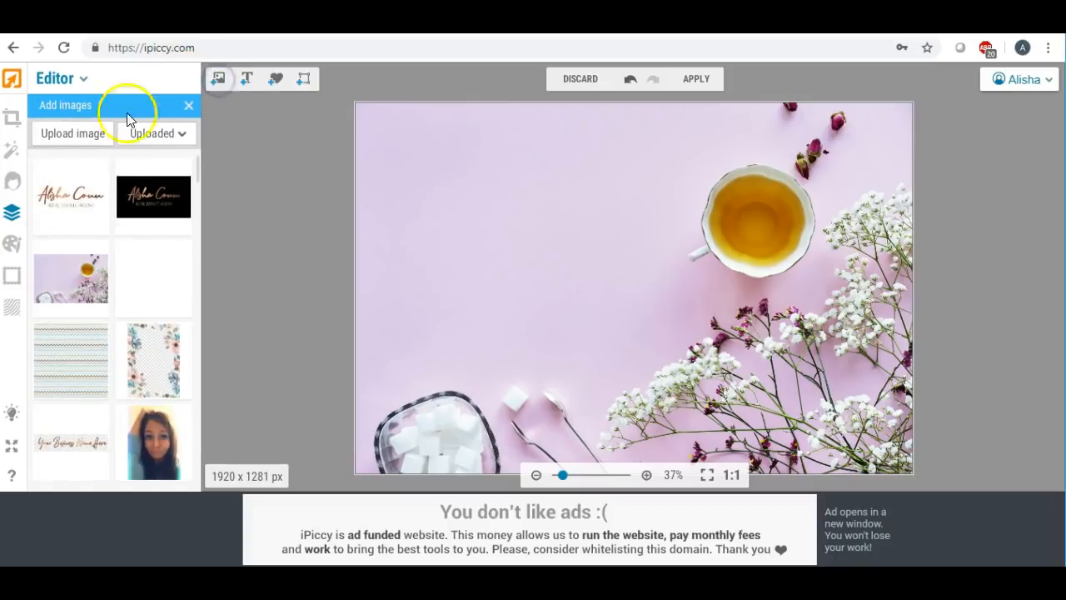
pyautogui.click(80, 132)
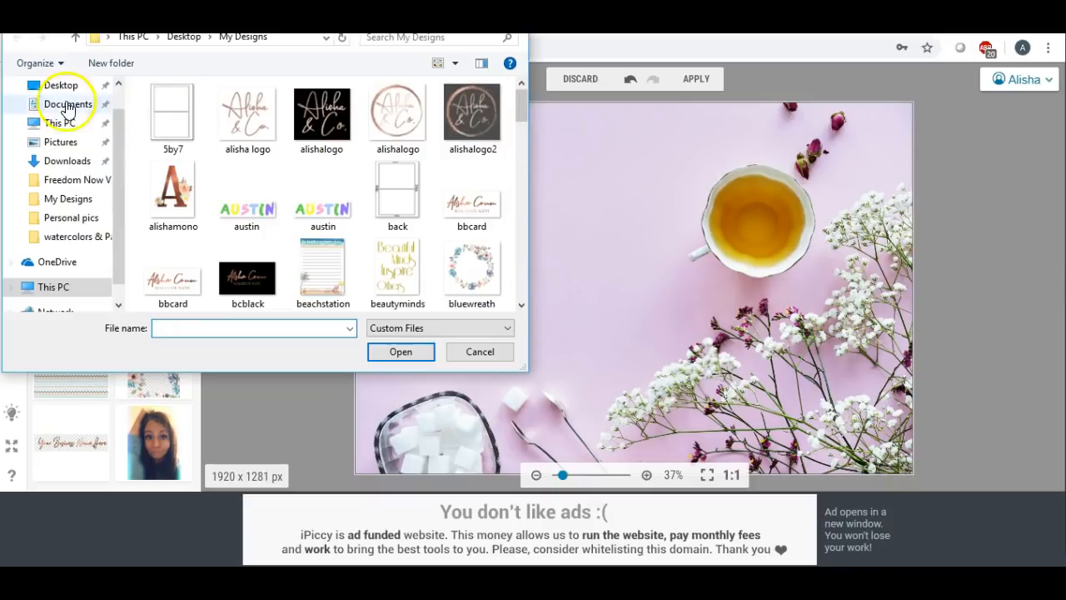
pyautogui.click(58, 85)
pyautogui.moveTo(519, 135); pyautogui.dragTo(507, 104)
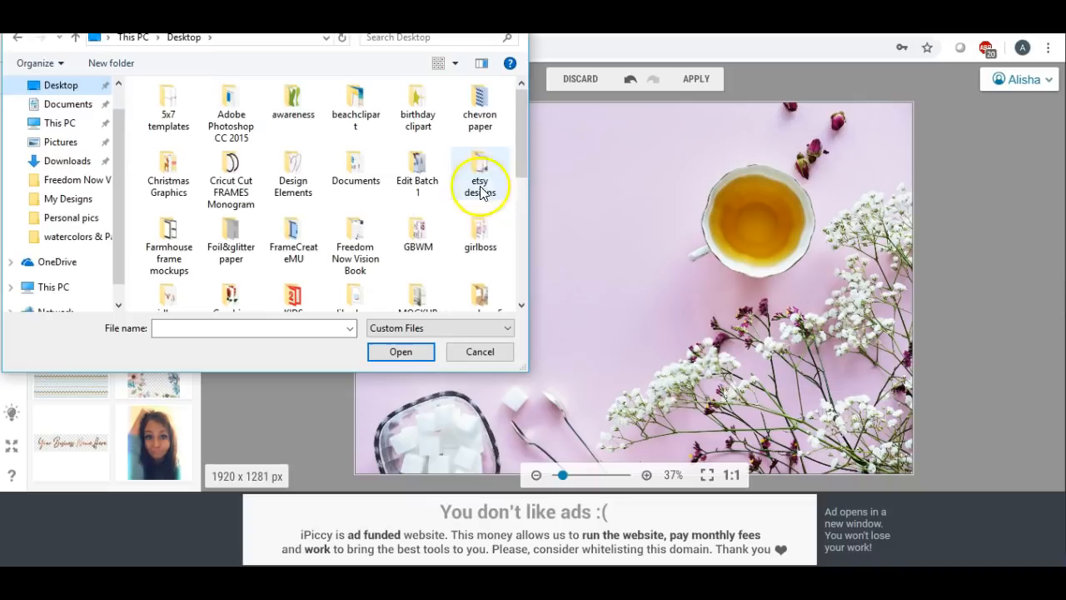
pyautogui.moveTo(519, 136); pyautogui.dragTo(523, 241)
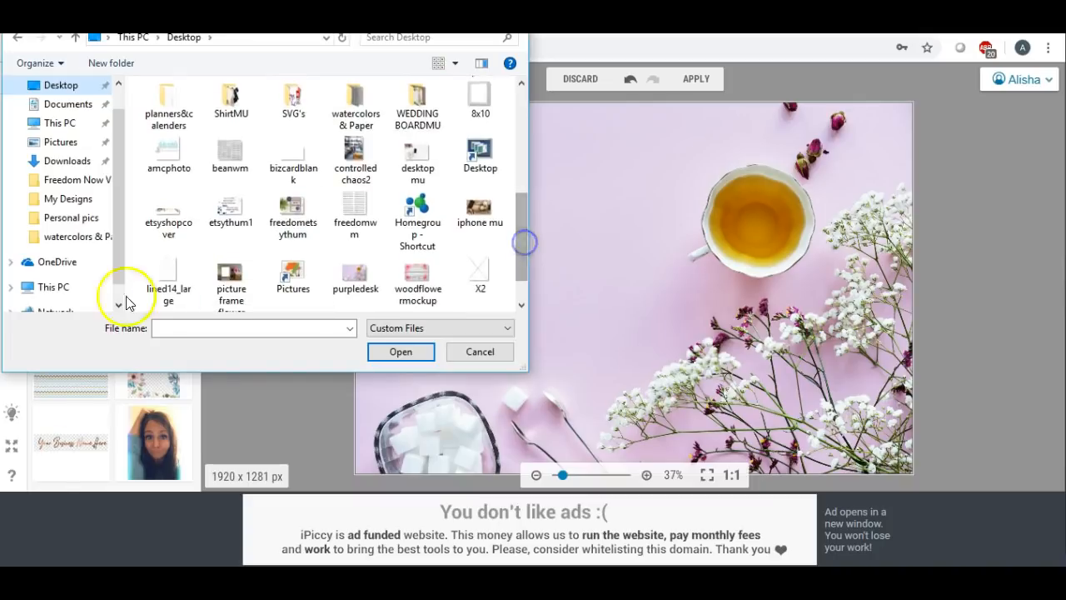
pyautogui.scroll(1, 293, 273)
pyautogui.doubleClick(293, 273)
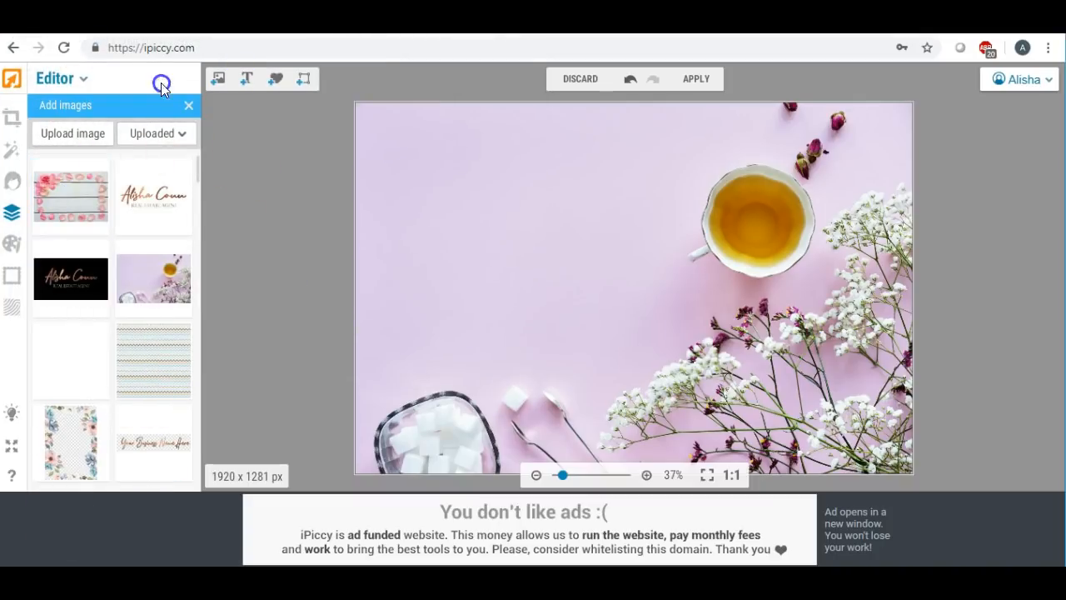
# - Switch to Designer mode, discarding the pending Blender changes and the unsaved photo
pyautogui.click(82, 78)
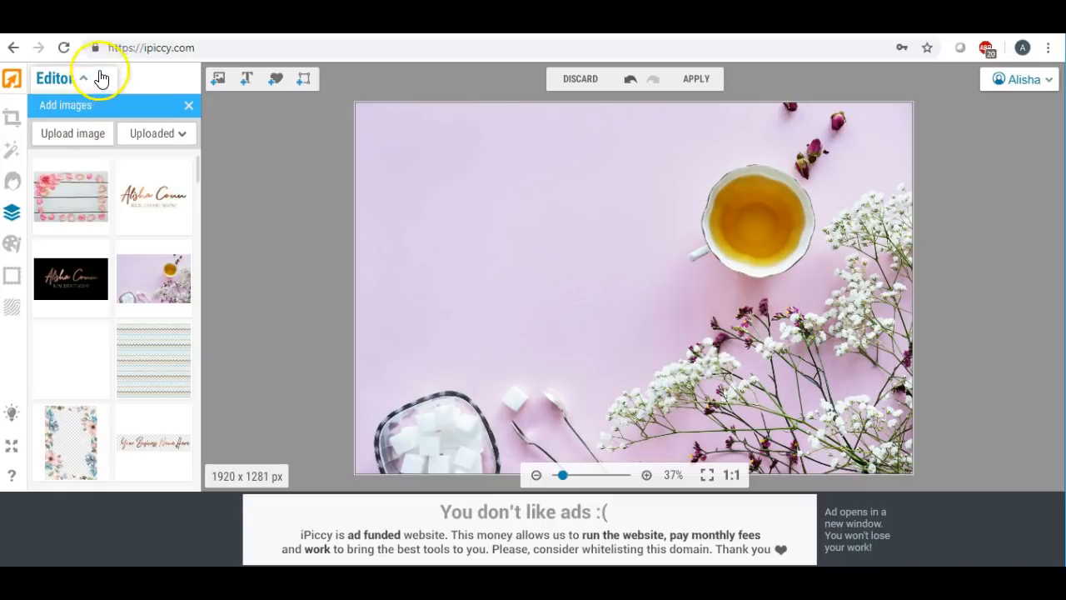
pyautogui.click(83, 81)
pyautogui.click(137, 105)
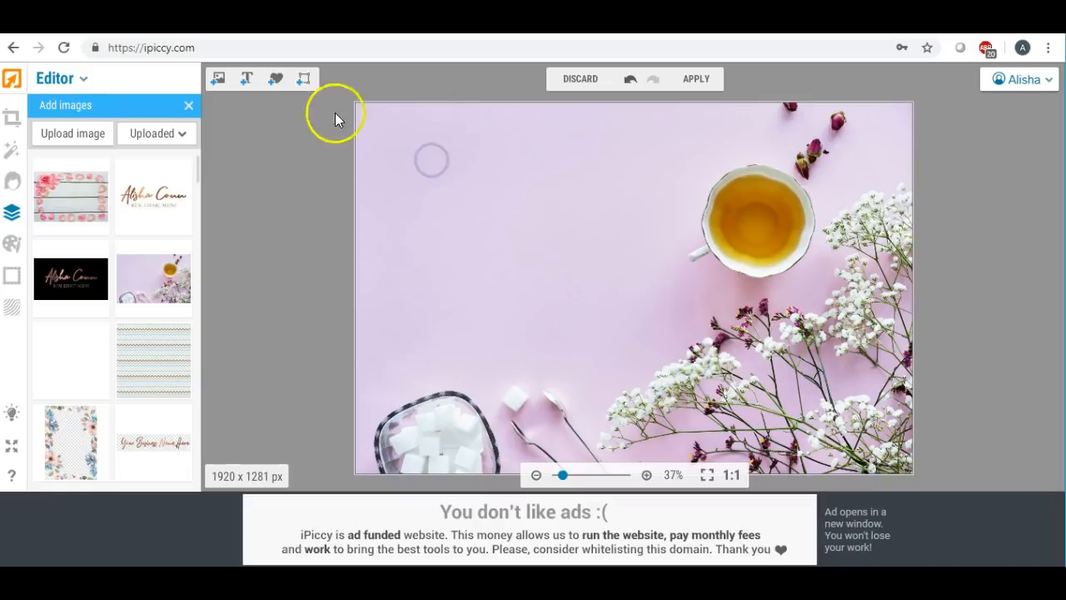
pyautogui.click(188, 105)
pyautogui.click(83, 78)
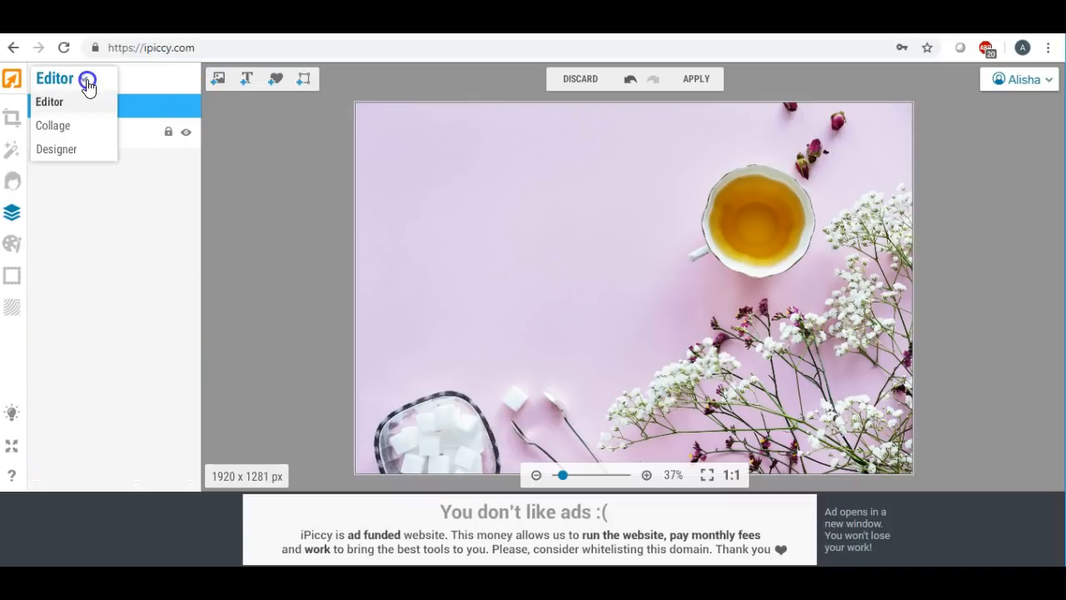
pyautogui.click(57, 150)
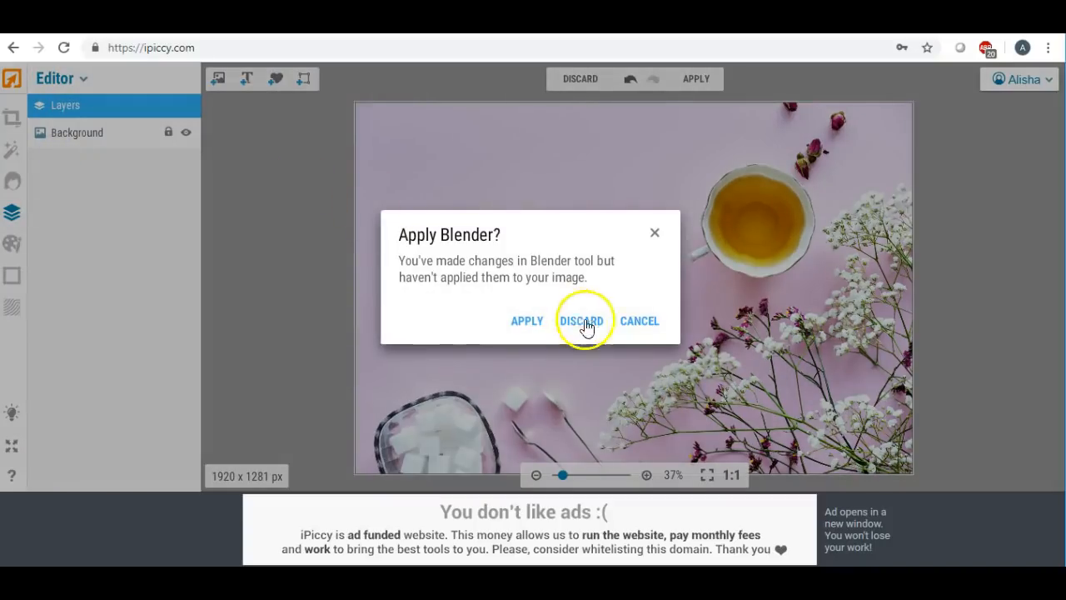
pyautogui.click(582, 323)
pyautogui.click(501, 330)
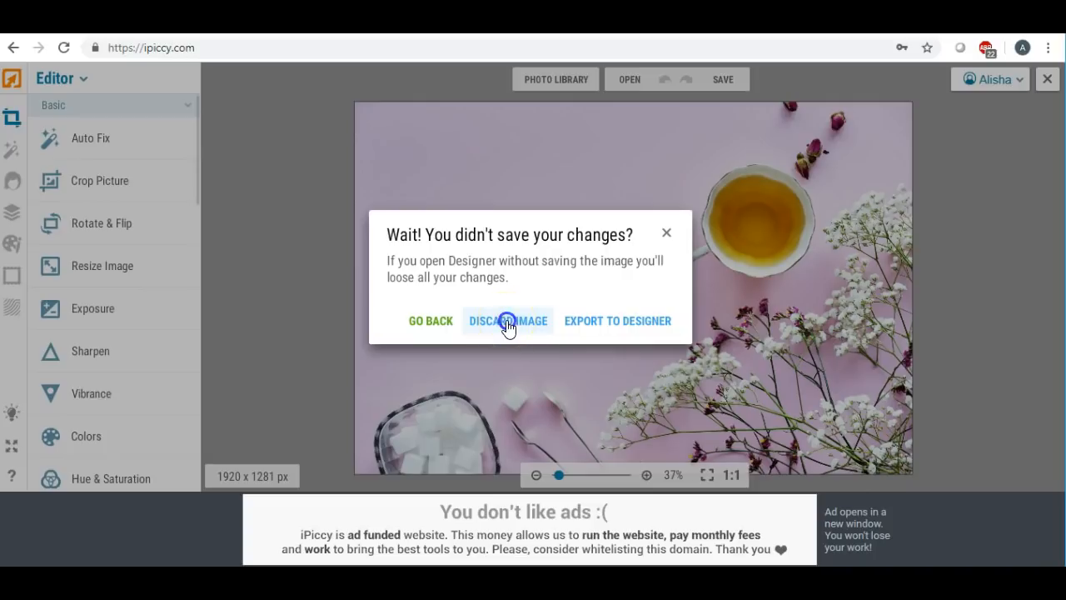
pyautogui.click(506, 322)
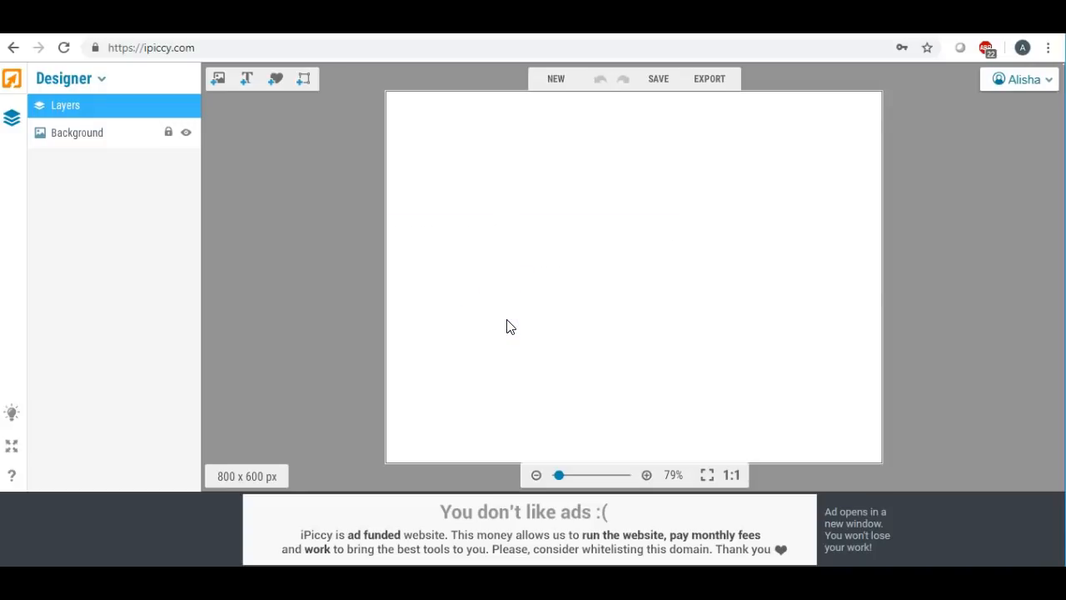
# - Create a new design from the 5 x 7" preset at 1500 x 2100 px
pyautogui.click(554, 81)
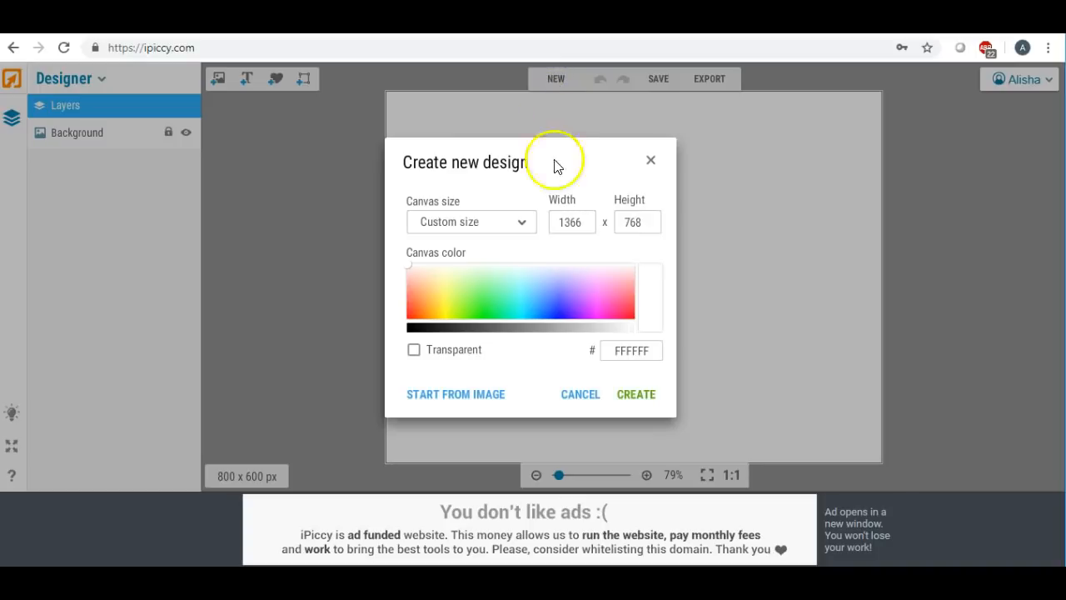
pyautogui.click(522, 226)
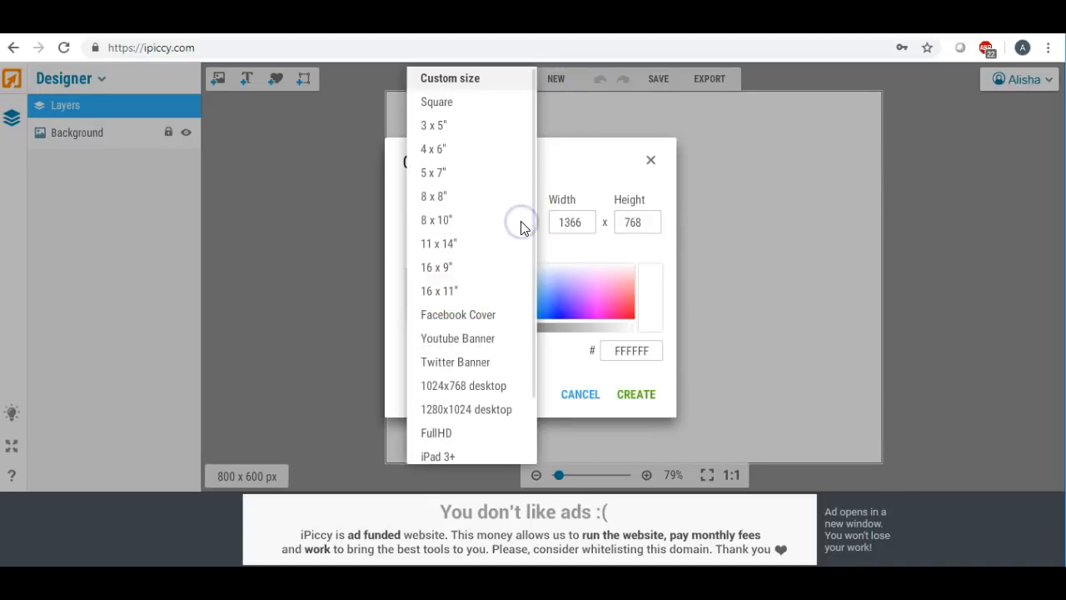
pyautogui.click(435, 174)
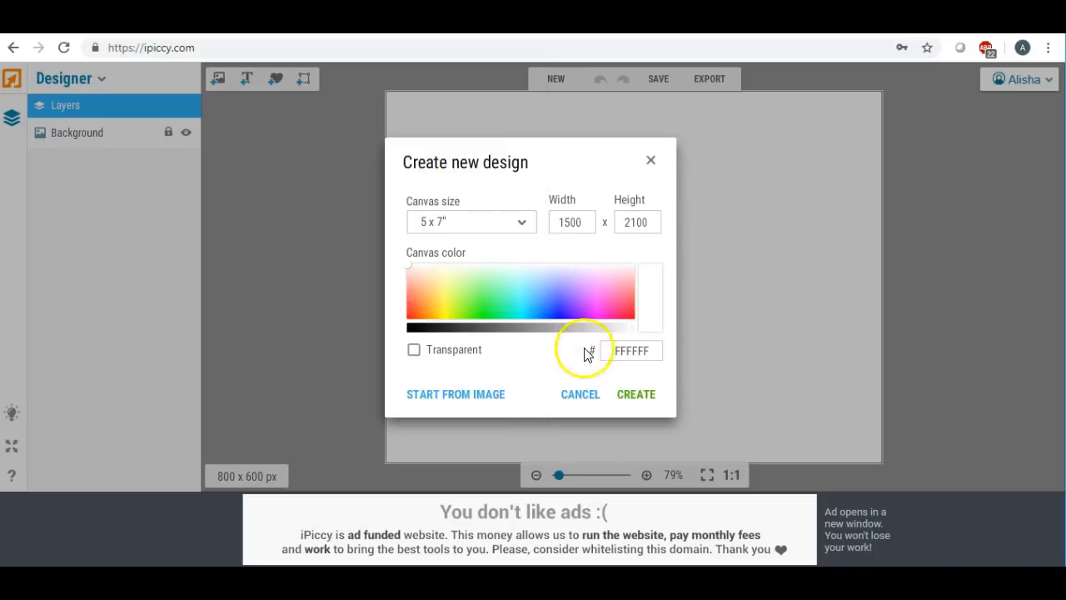
pyautogui.click(633, 397)
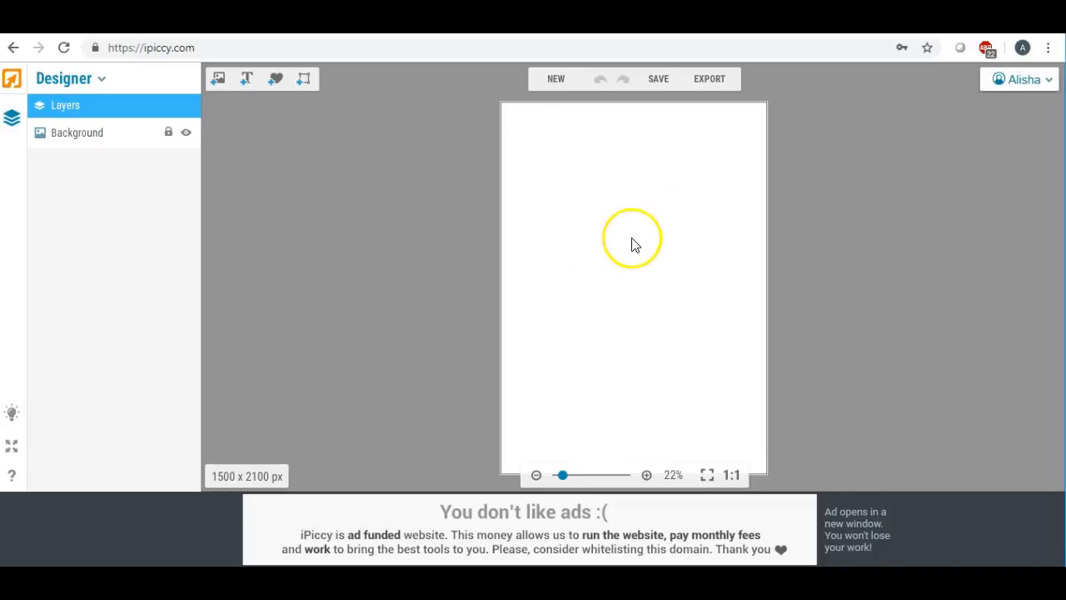
# - Place the beige textures-0002-ol image onto the card
pyautogui.click(219, 81)
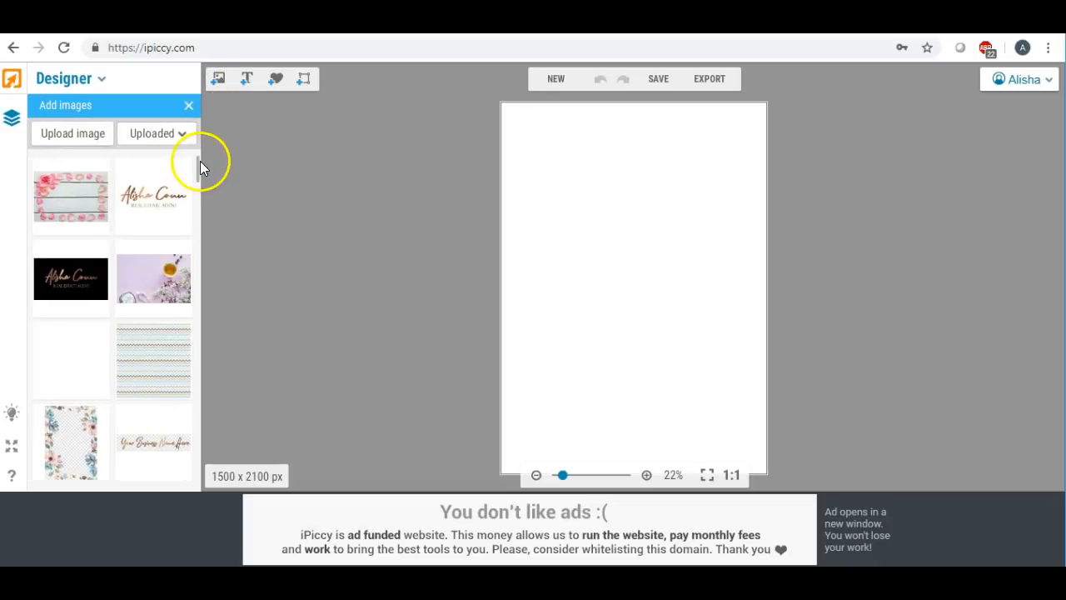
pyautogui.scroll(-5, 198, 167)
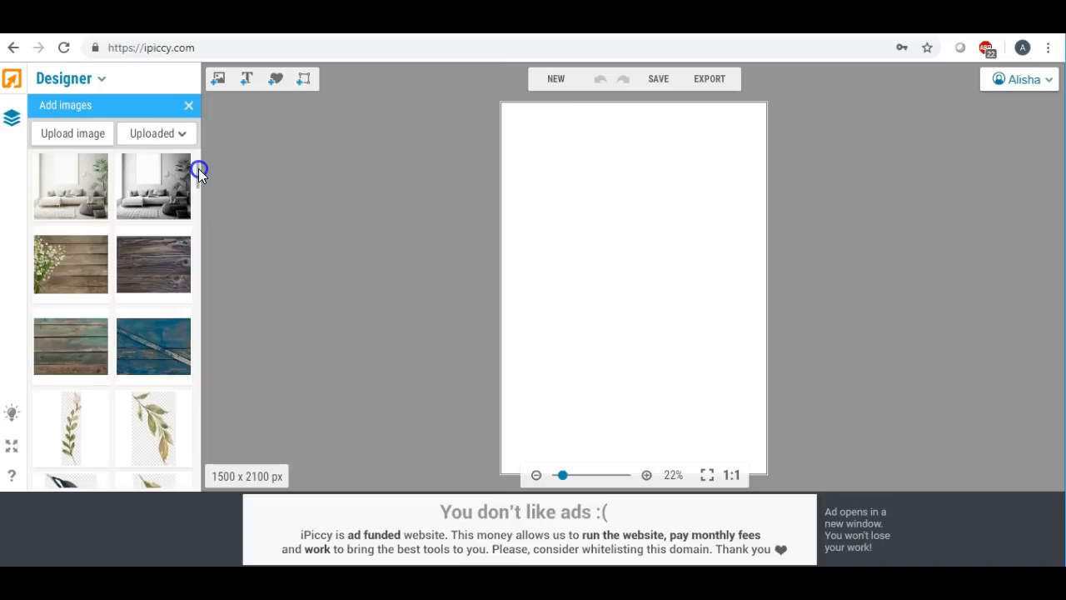
pyautogui.scroll(-5, 198, 170)
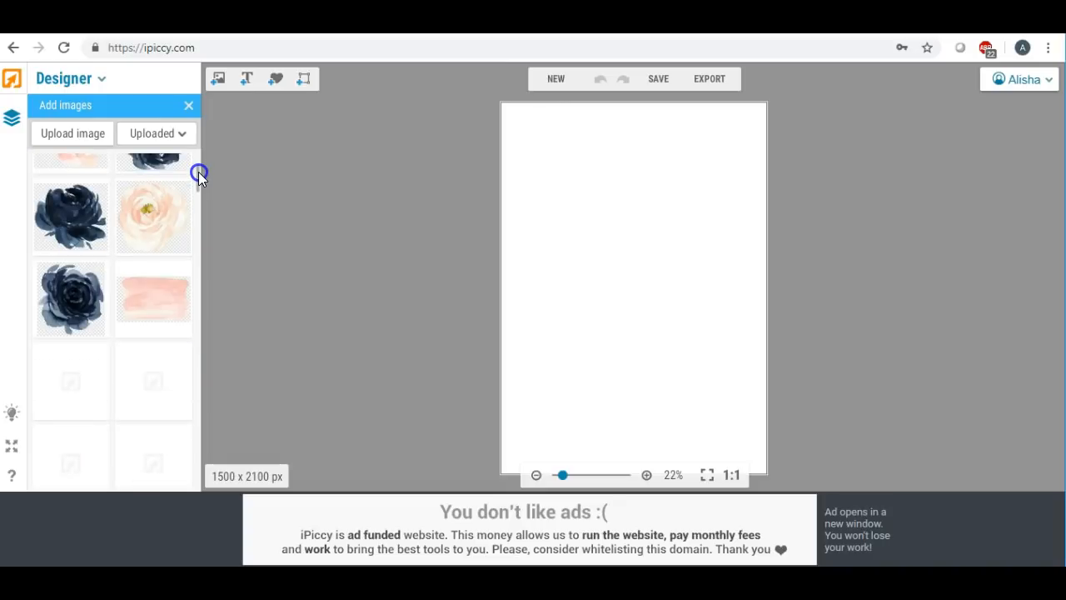
pyautogui.scroll(-4, 198, 172)
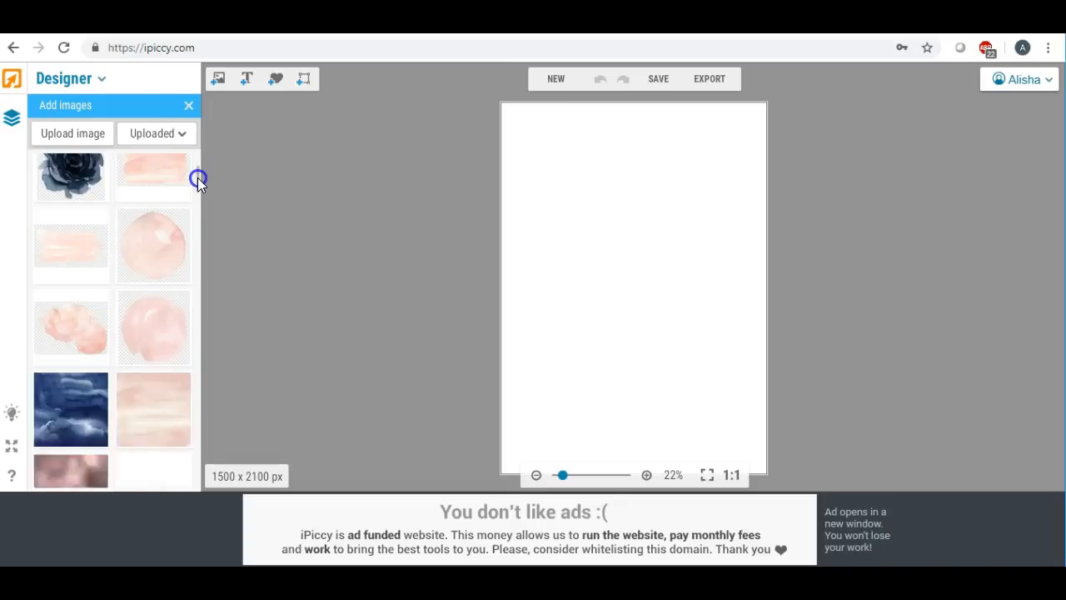
pyautogui.scroll(-1, 197, 177)
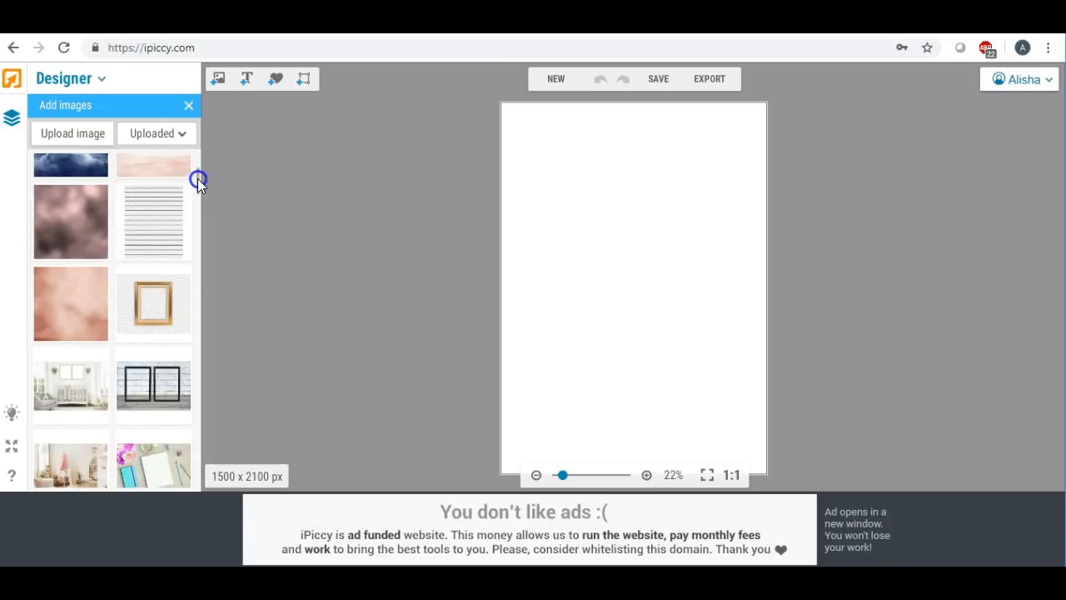
pyautogui.scroll(-5, 198, 178)
pyautogui.scroll(-3, 197, 183)
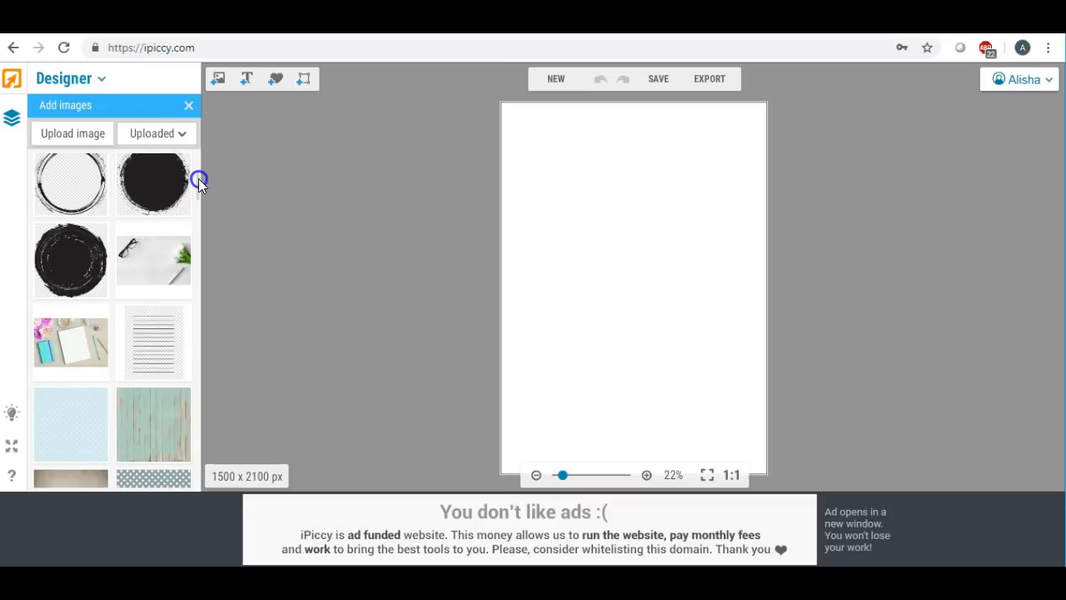
pyautogui.scroll(-3, 199, 179)
pyautogui.click(126, 284)
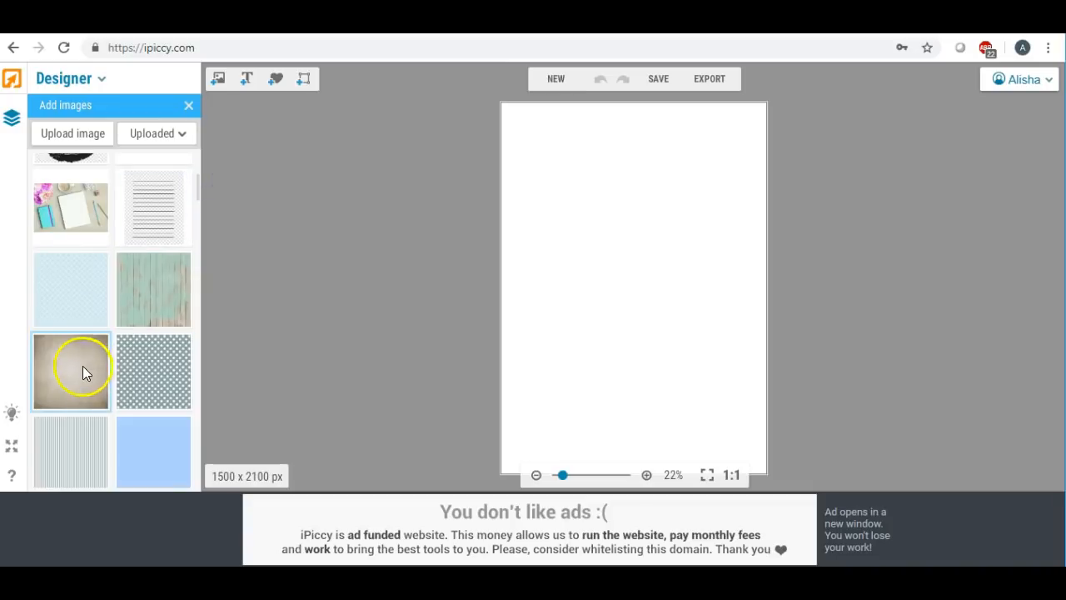
pyautogui.moveTo(80, 366); pyautogui.dragTo(538, 170)
# - Stretch and align the texture so it covers the whole 1500 x 2100 canvas
pyautogui.click(585, 164)
pyautogui.moveTo(606, 158); pyautogui.dragTo(840, 169)
pyautogui.moveTo(667, 231); pyautogui.dragTo(629, 194)
pyautogui.moveTo(638, 233); pyautogui.dragTo(638, 519)
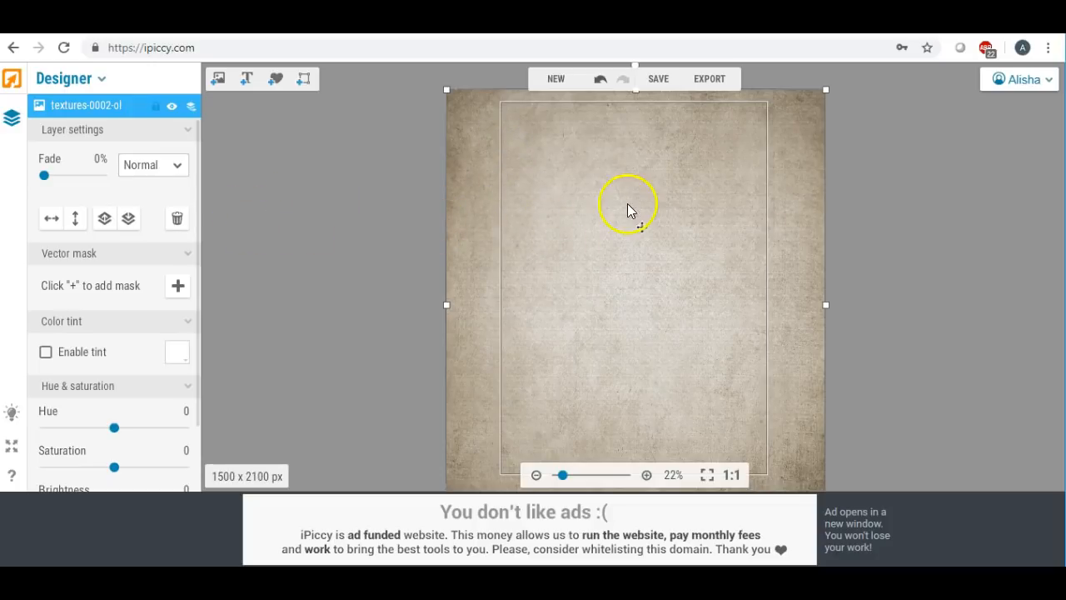
# - Fade the texture layer to 16%
pyautogui.click(44, 178)
pyautogui.moveTo(47, 182); pyautogui.dragTo(54, 183)
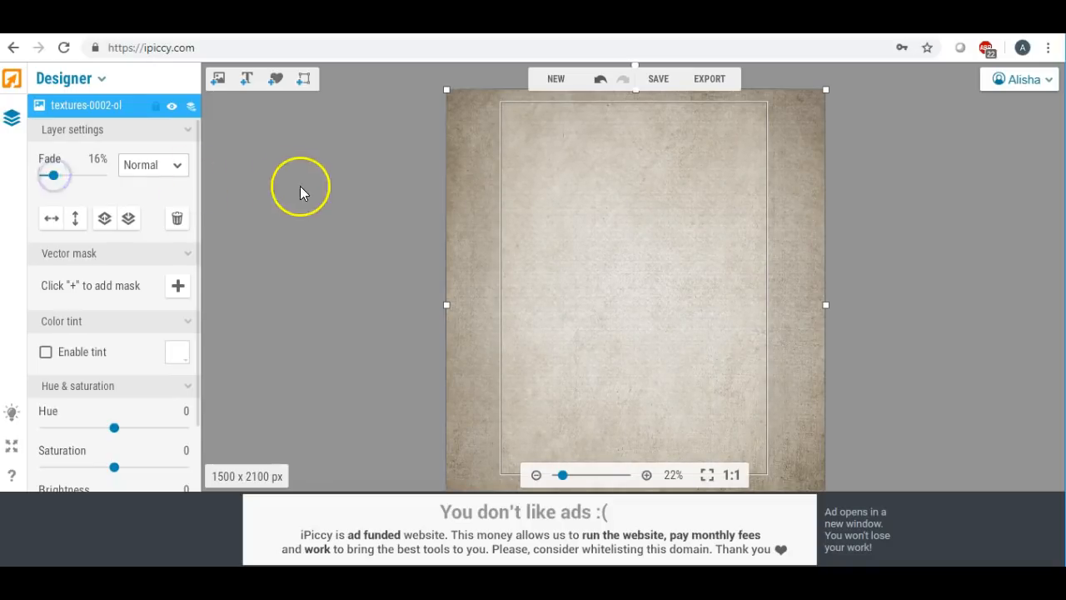
pyautogui.click(301, 189)
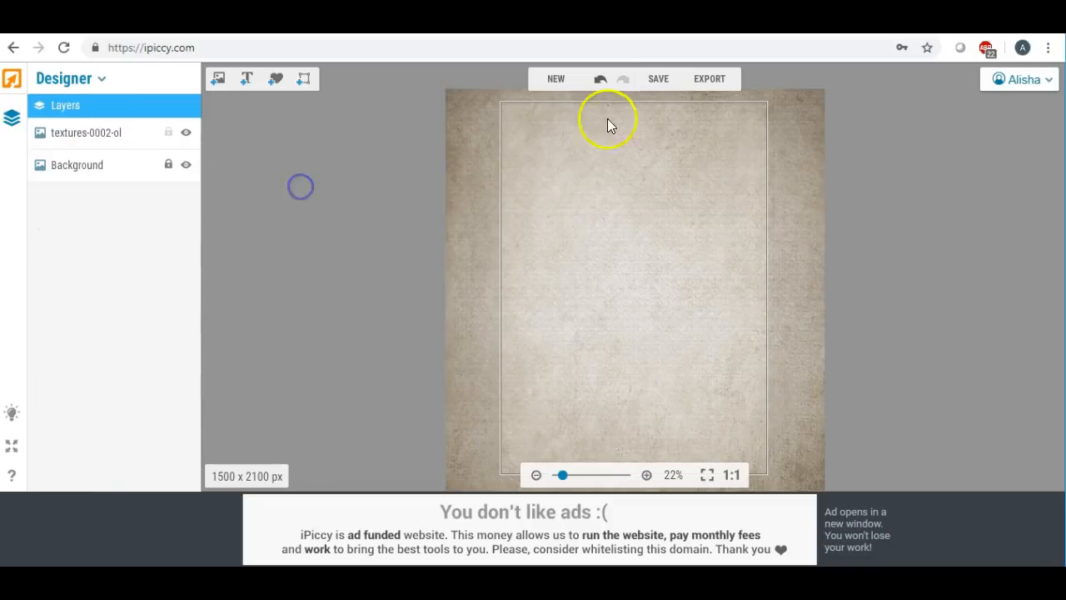
# - Save the textured card to the Desktop as cardmu.jpg at Highest quality, then return to the editor
pyautogui.click(659, 80)
pyautogui.moveTo(602, 244); pyautogui.dragTo(487, 242)
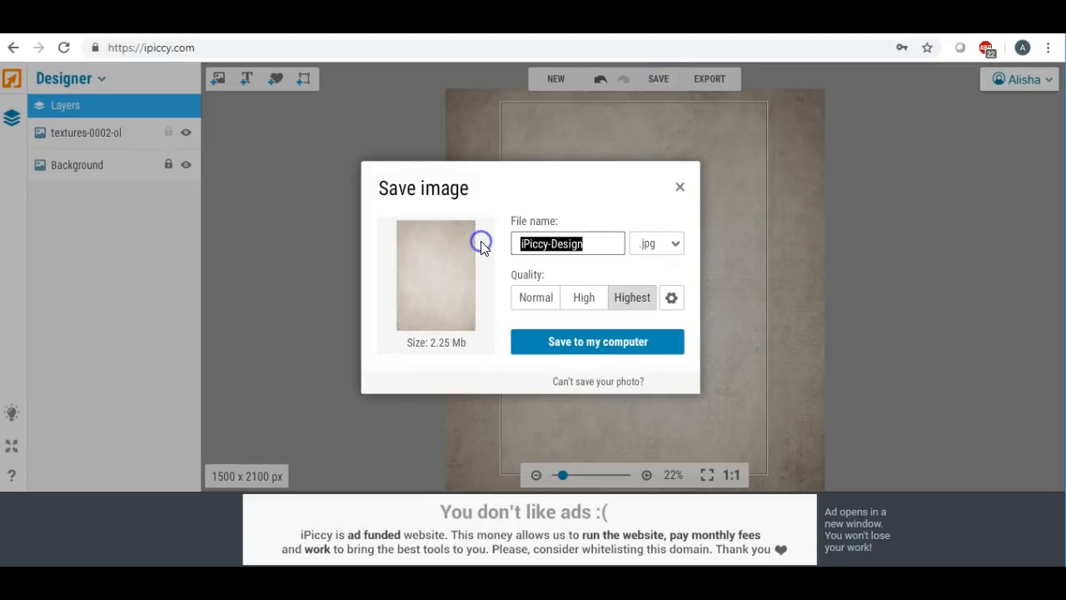
pyautogui.write('cardmu')
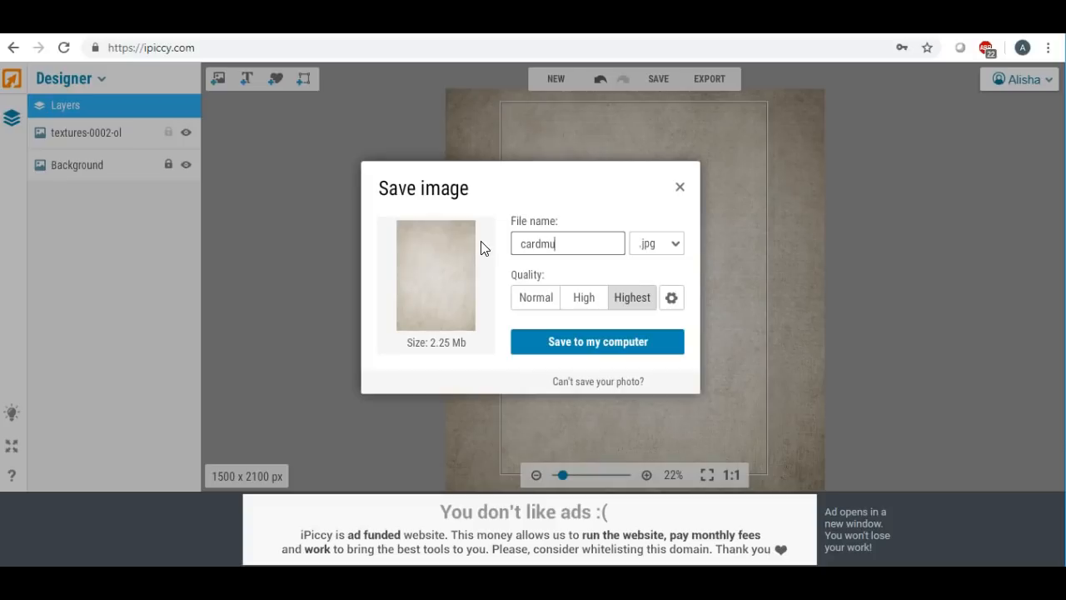
pyautogui.click(582, 342)
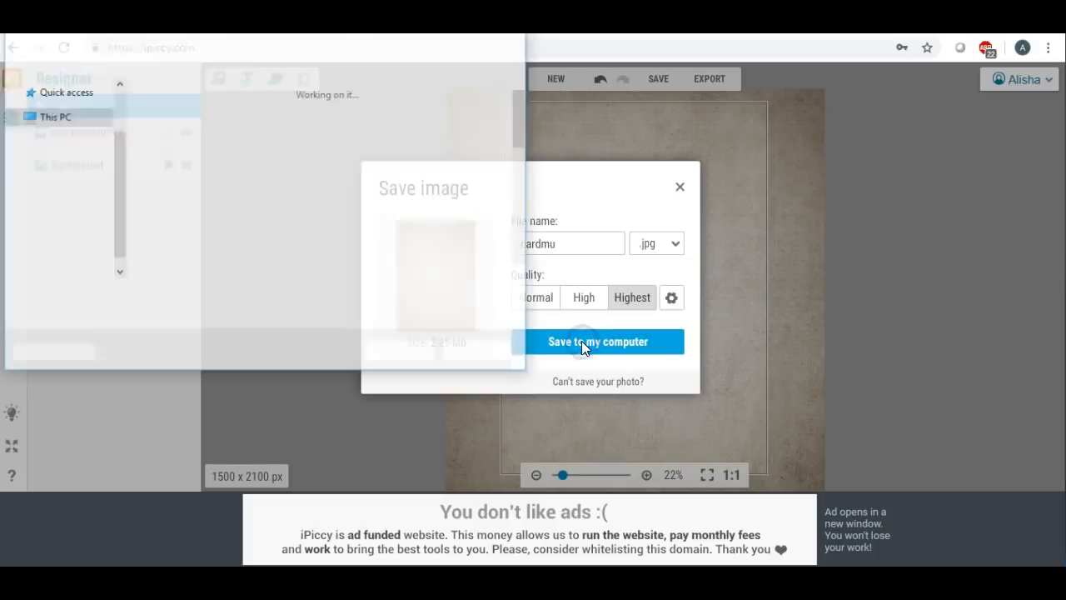
pyautogui.scroll(3, 50, 138)
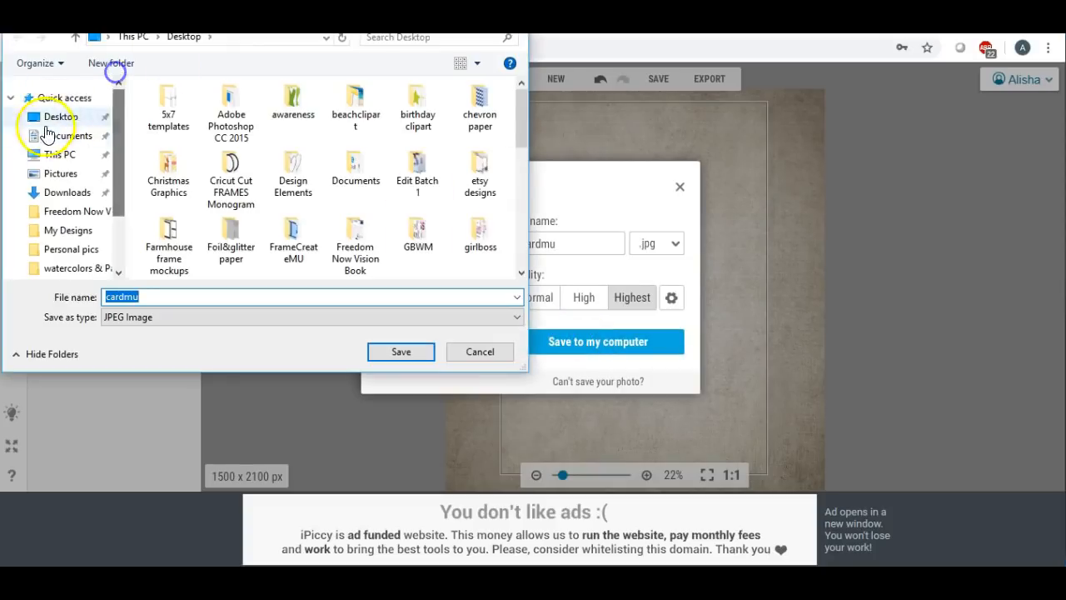
pyautogui.click(399, 351)
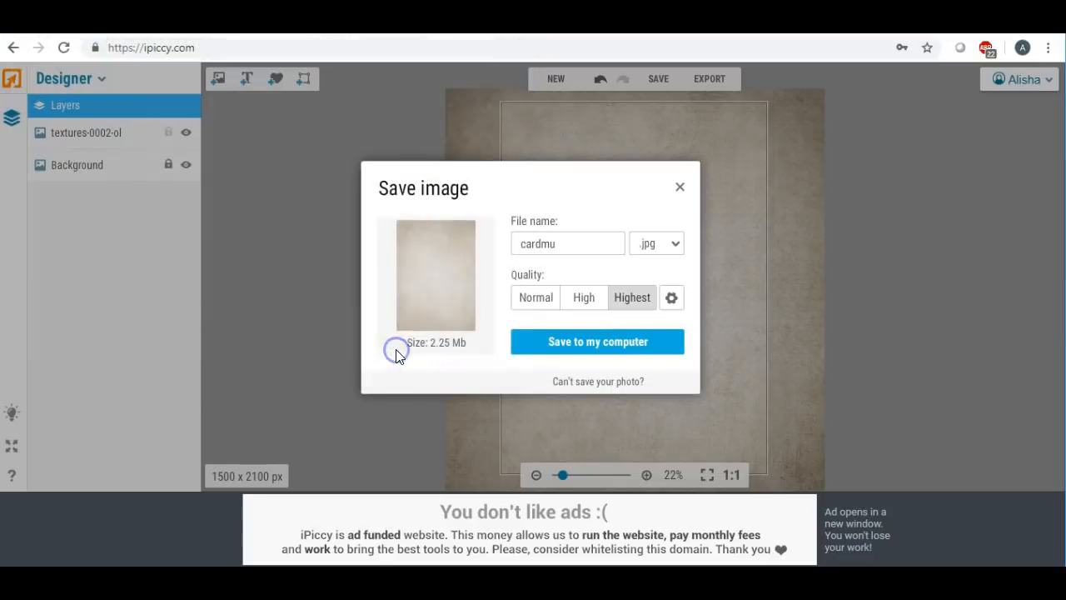
pyautogui.click(494, 483)
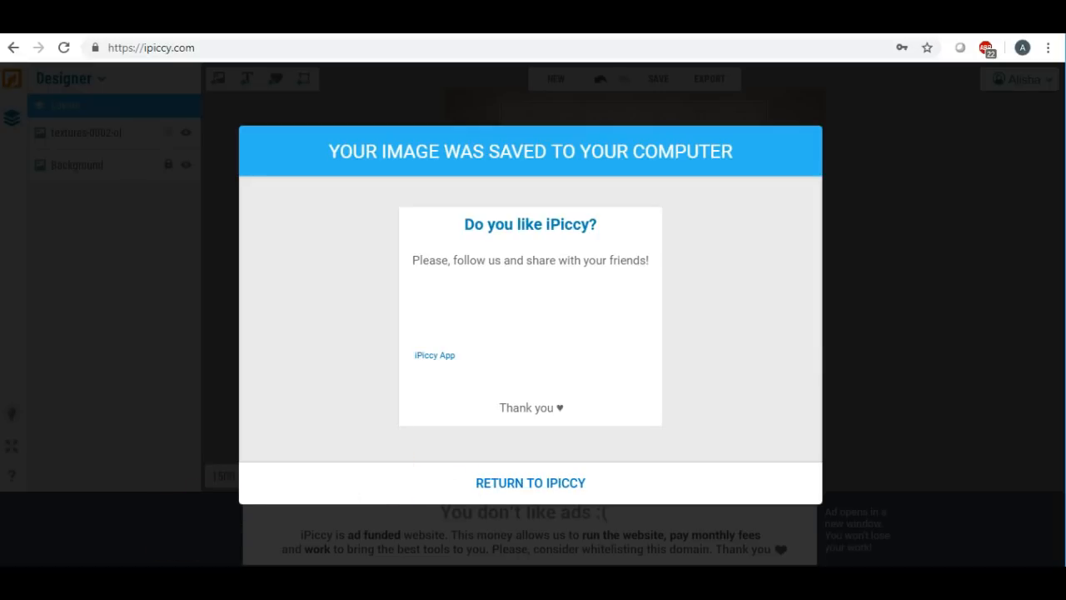
pyautogui.click(648, 220)
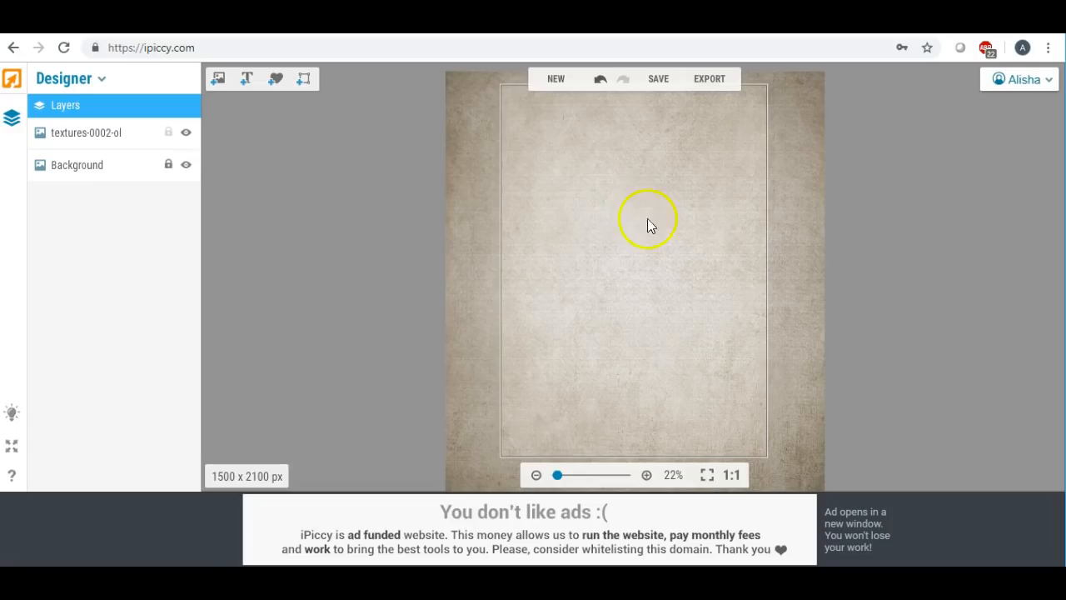
# - Delete the texture layer and save the blank white card to the Desktop as 5by7card.jpg
pyautogui.click(584, 228)
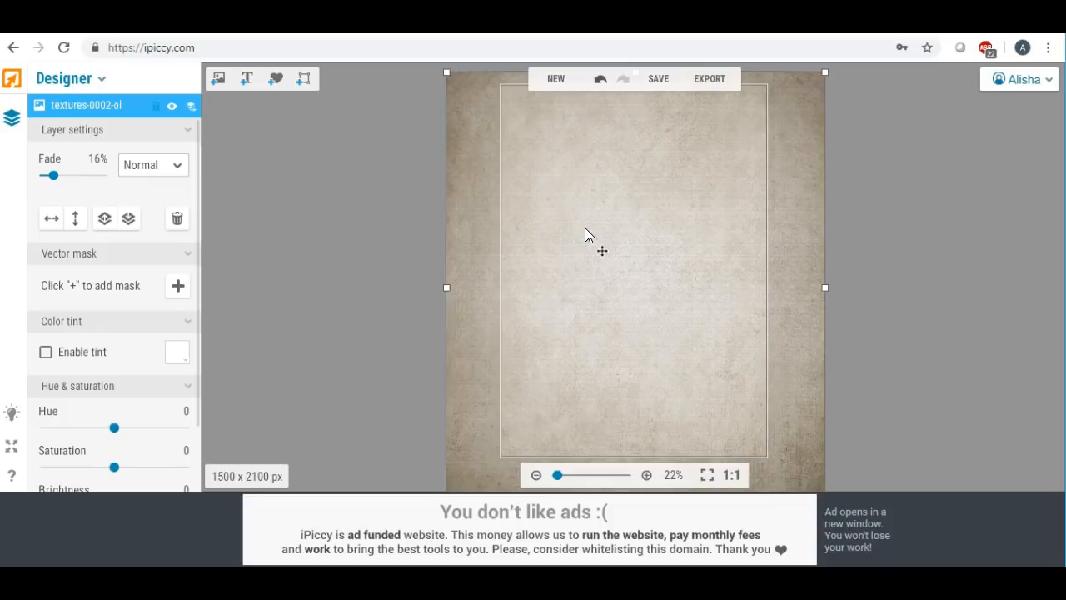
pyautogui.press('Delete')
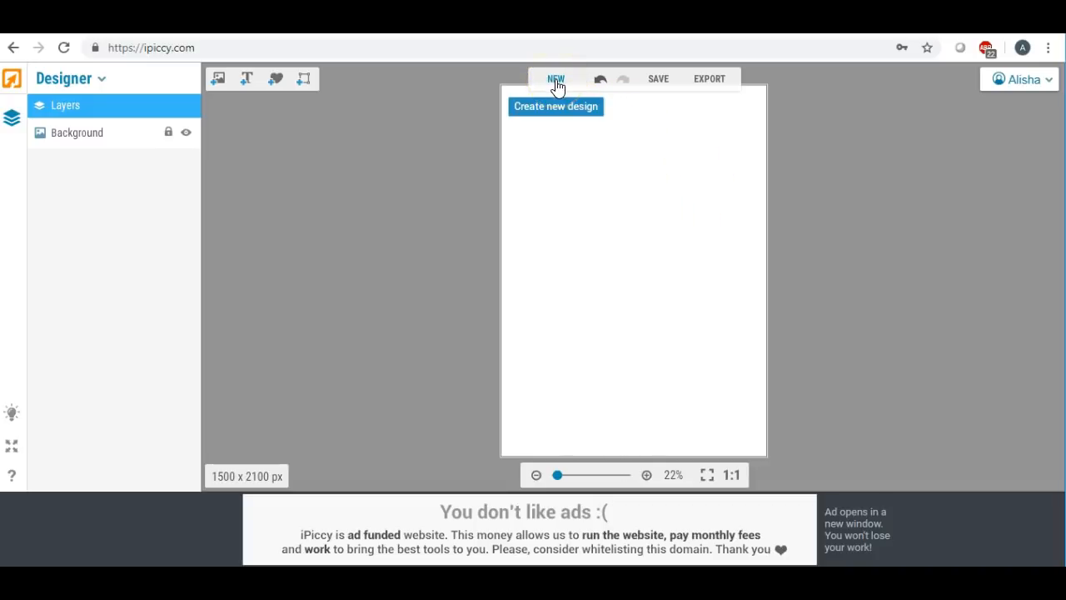
pyautogui.click(657, 79)
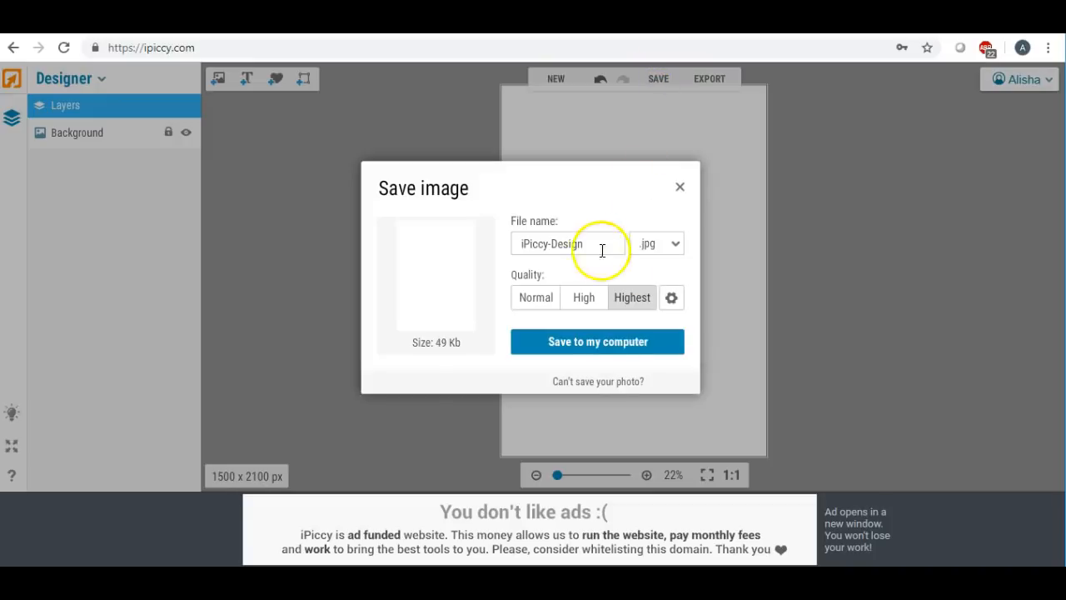
pyautogui.moveTo(598, 243); pyautogui.dragTo(436, 231)
pyautogui.write('5by7card')
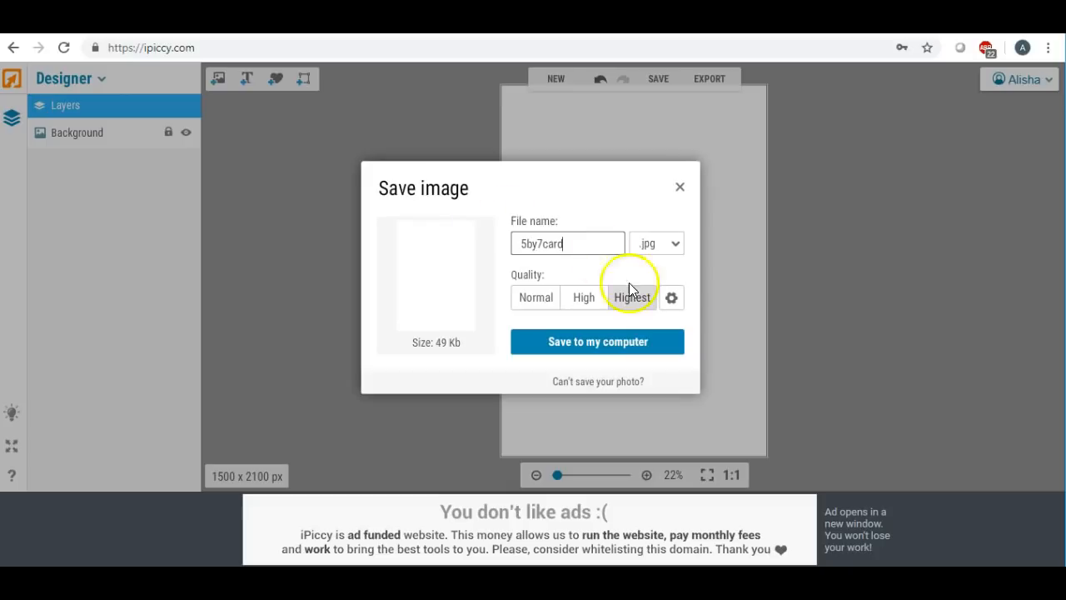
pyautogui.click(600, 339)
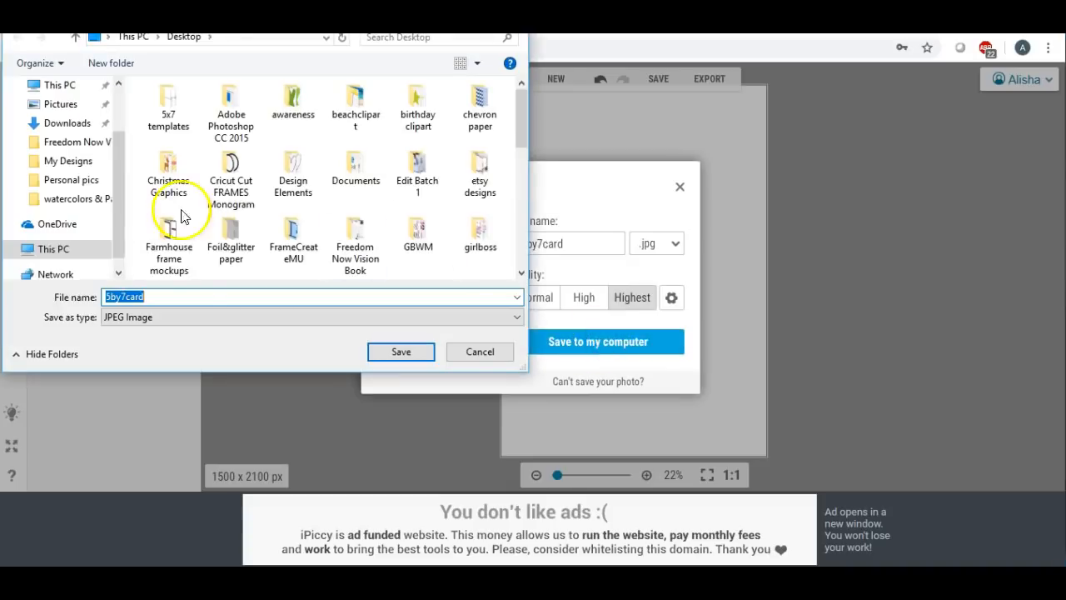
pyautogui.click(388, 353)
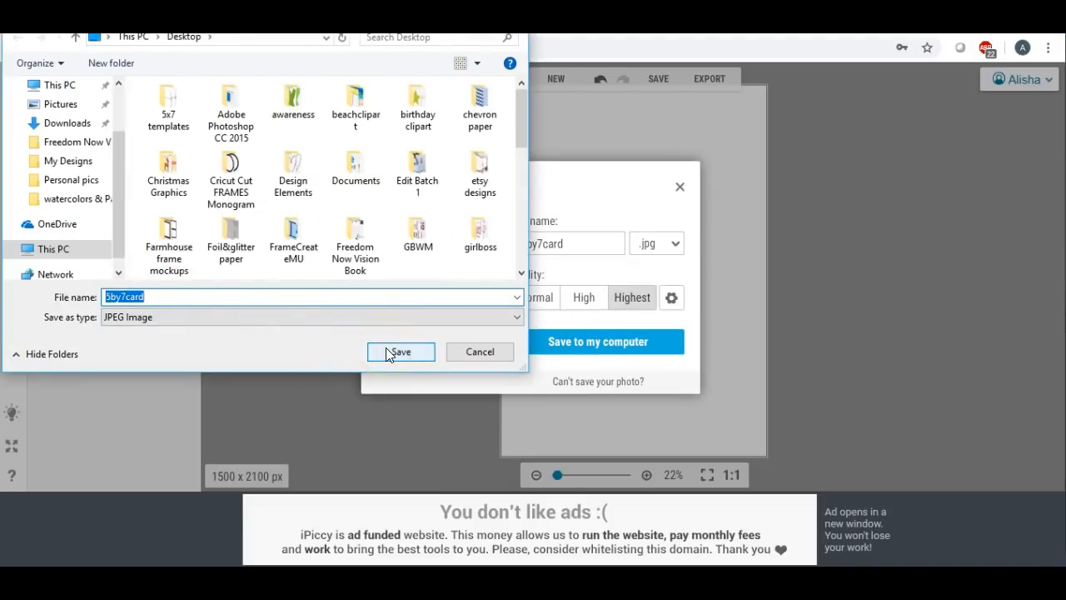
pyautogui.click(386, 348)
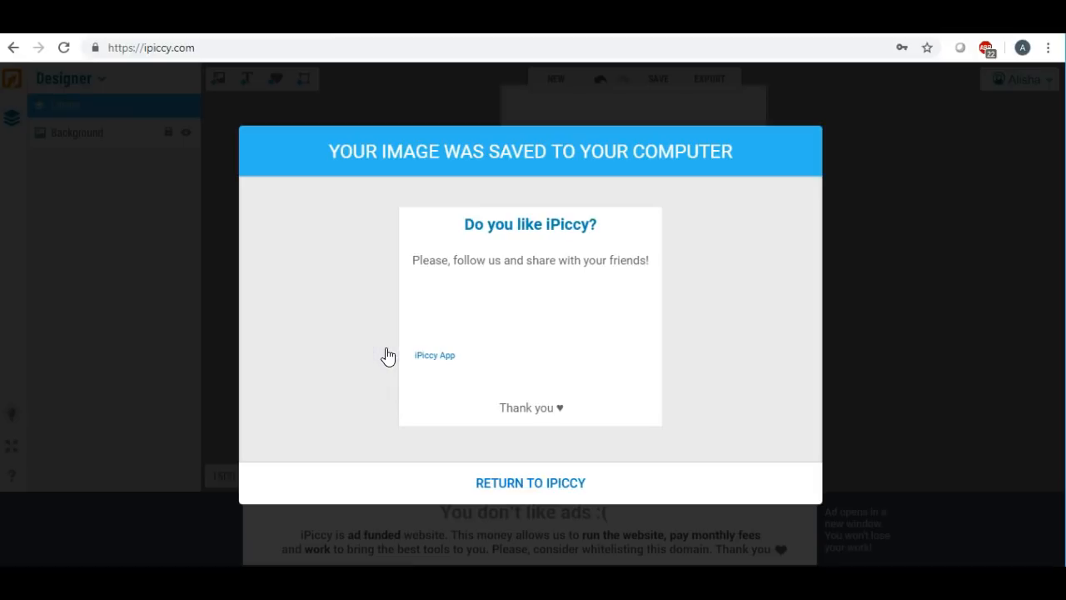
pyautogui.click(522, 491)
pyautogui.click(522, 492)
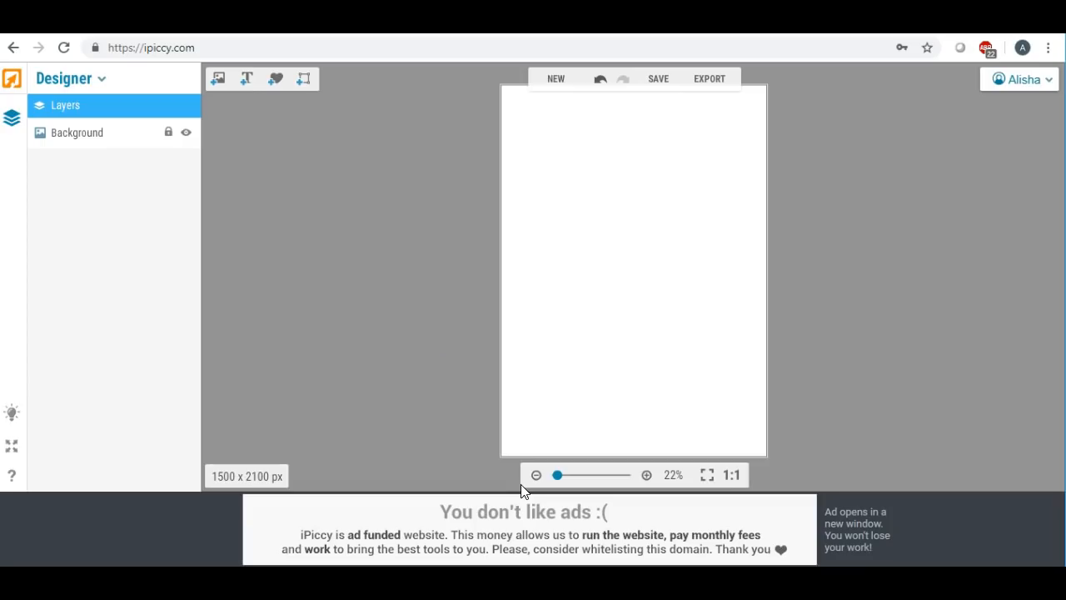
# - Switch from Designer to the Editor and open flowerandwoodmu from the Photo Library for editing
pyautogui.click(102, 78)
pyautogui.click(49, 104)
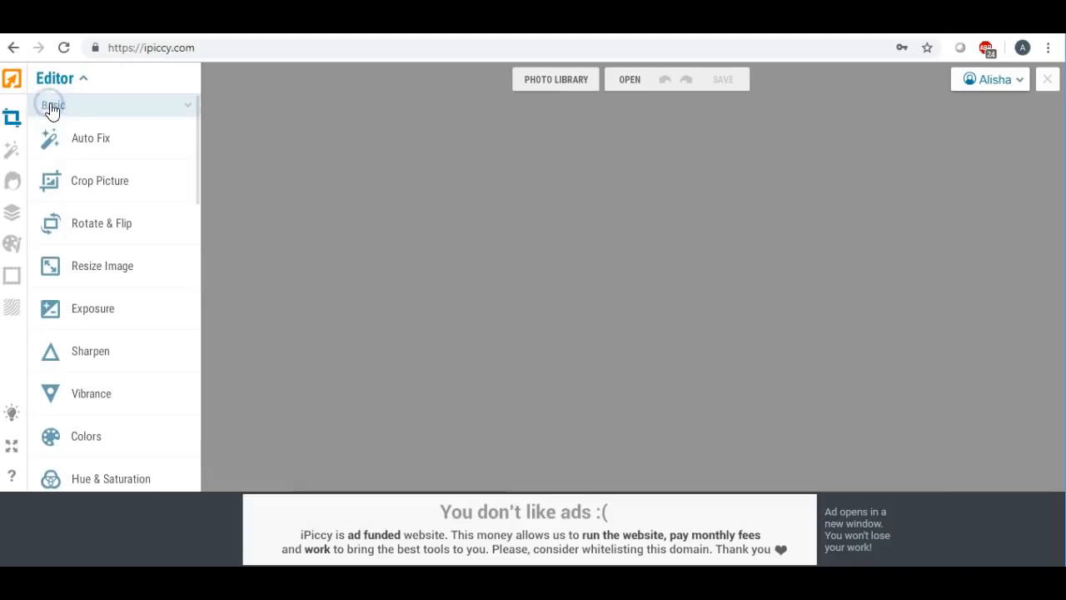
pyautogui.click(546, 83)
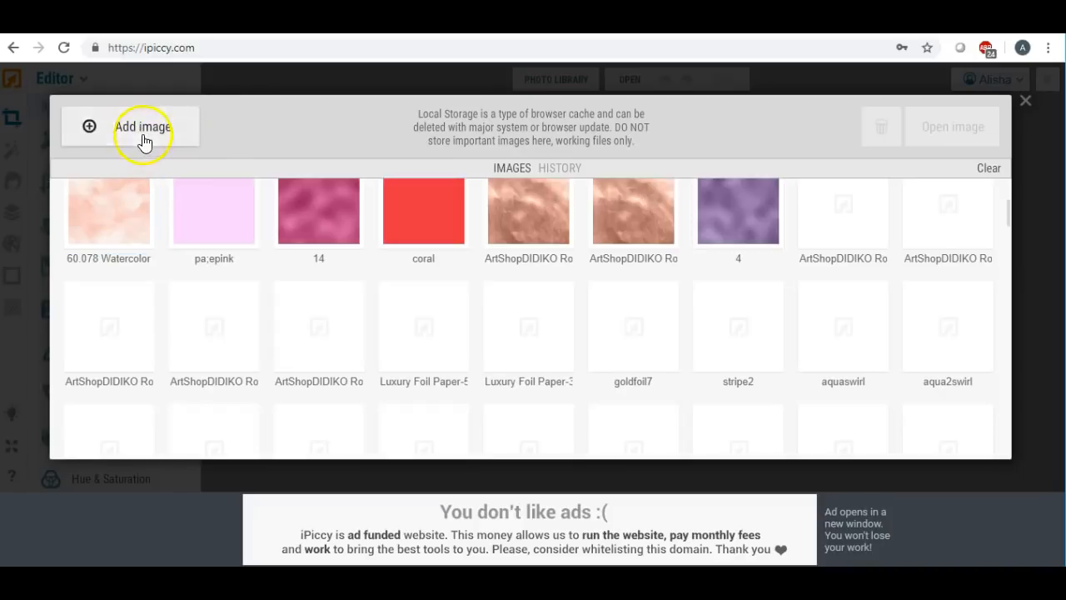
pyautogui.scroll(2, 733, 229)
pyautogui.moveTo(1009, 211); pyautogui.dragTo(1002, 174)
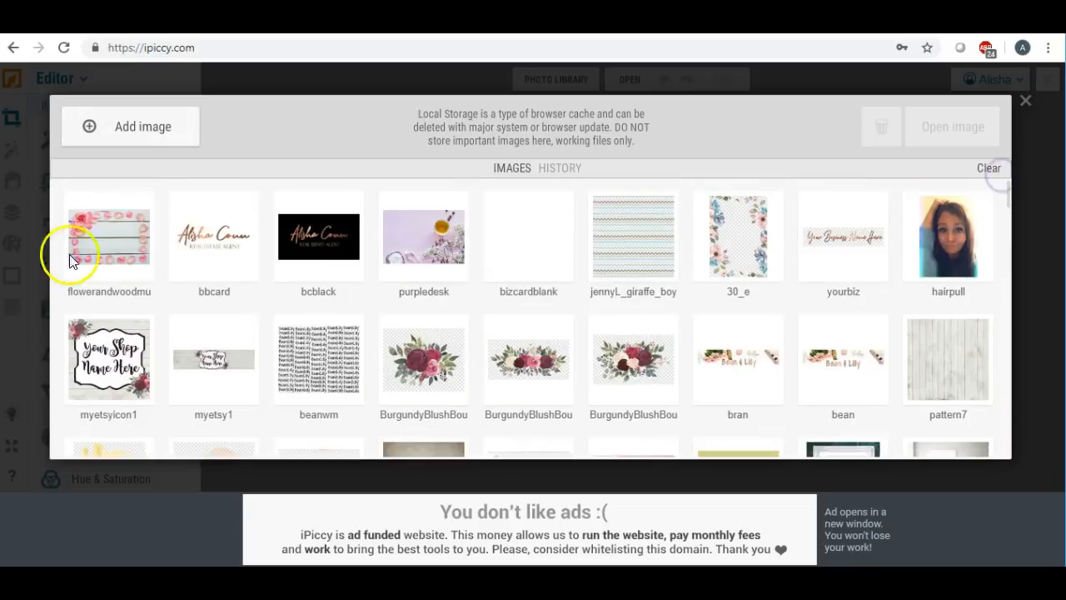
pyautogui.click(73, 275)
pyautogui.click(82, 234)
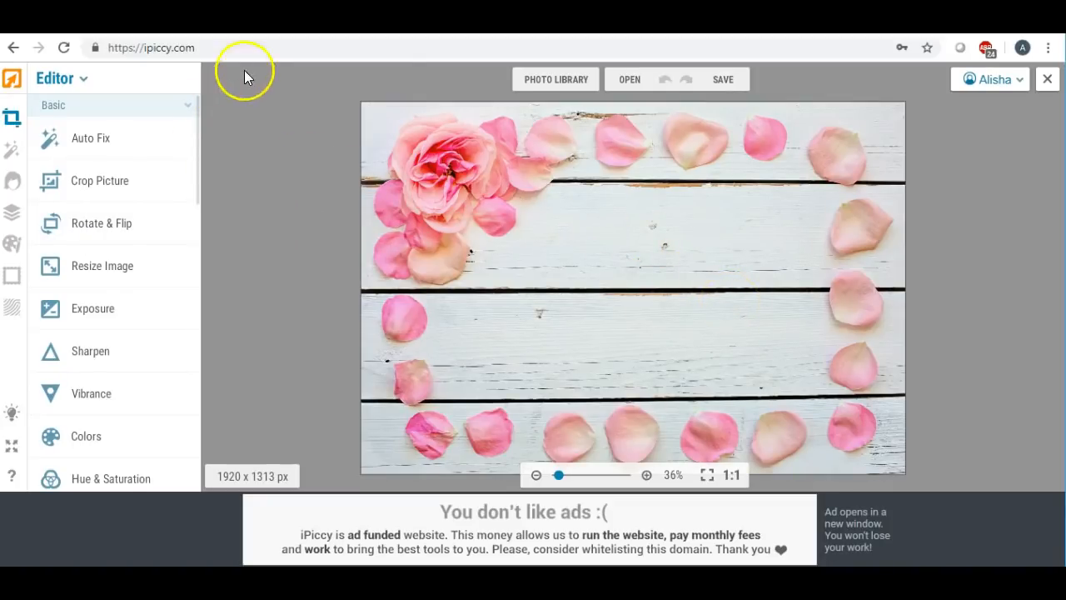
# - Upload the 5by7card and cardmu files from the computer into the Photo Library
pyautogui.click(540, 84)
pyautogui.click(146, 125)
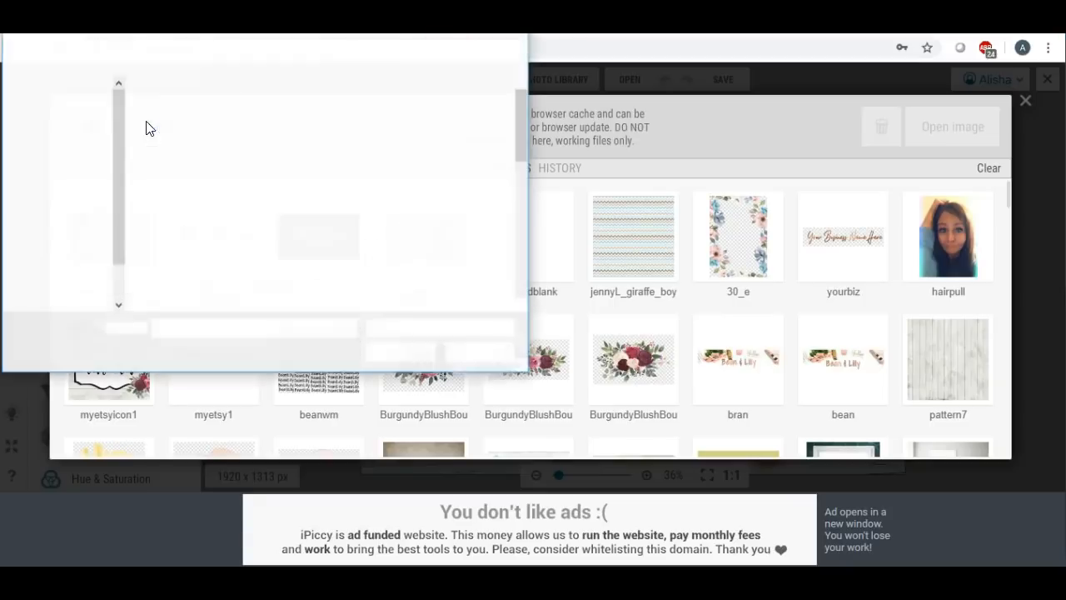
pyautogui.moveTo(524, 110); pyautogui.dragTo(524, 171)
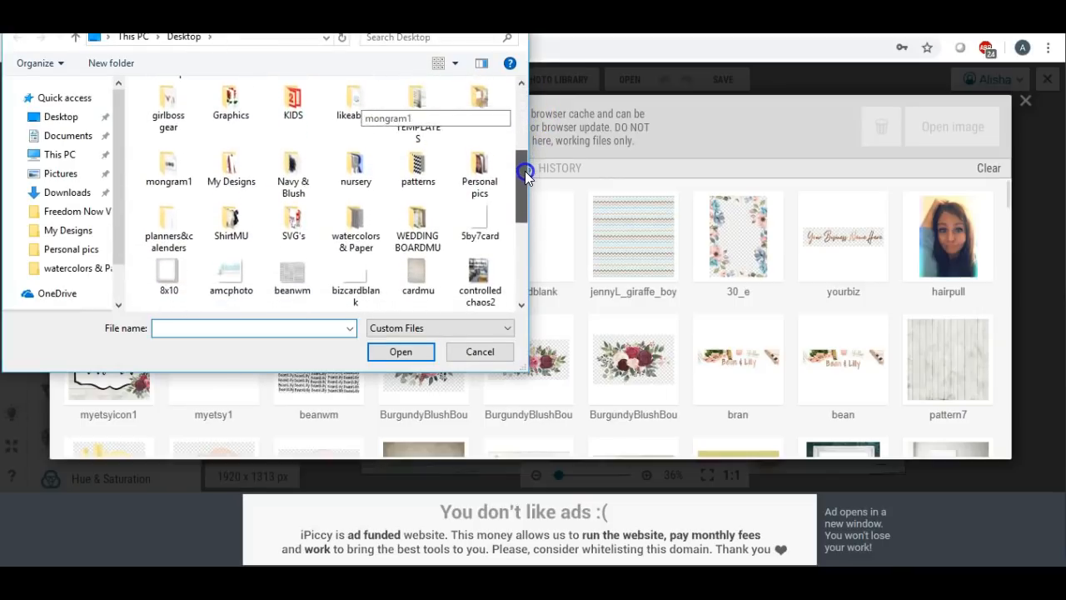
pyautogui.click(480, 221)
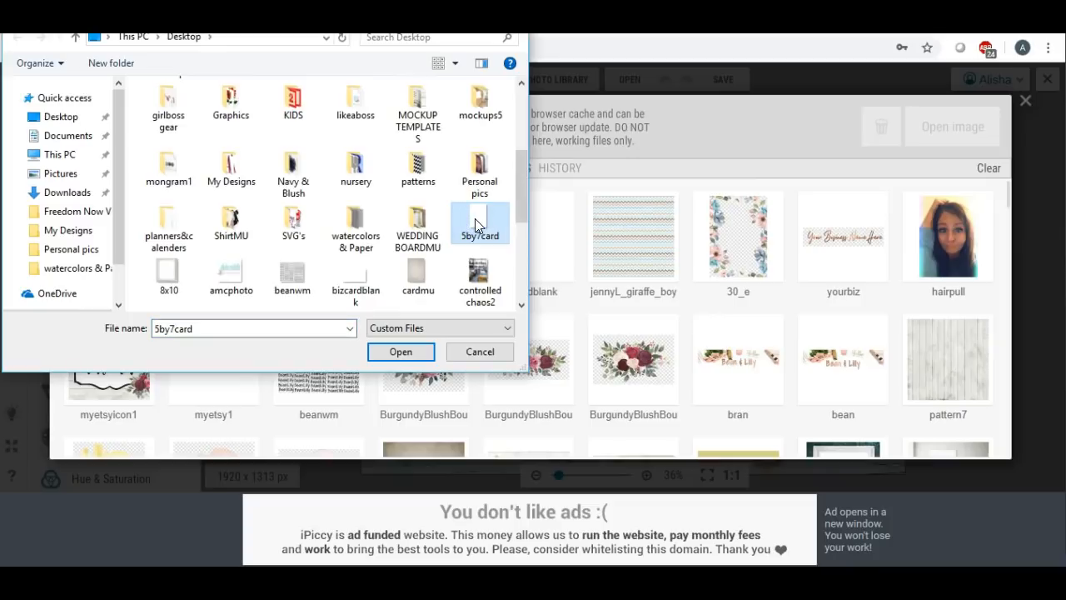
pyautogui.keyDown('ctrl'); pyautogui.click(420, 271); pyautogui.keyUp('ctrl')
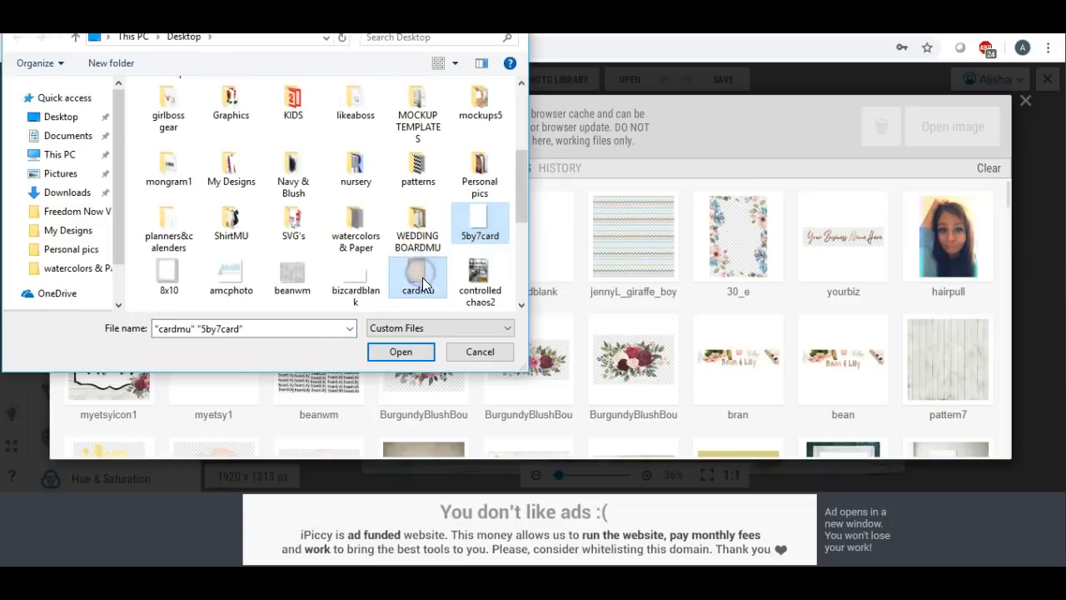
pyautogui.click(400, 351)
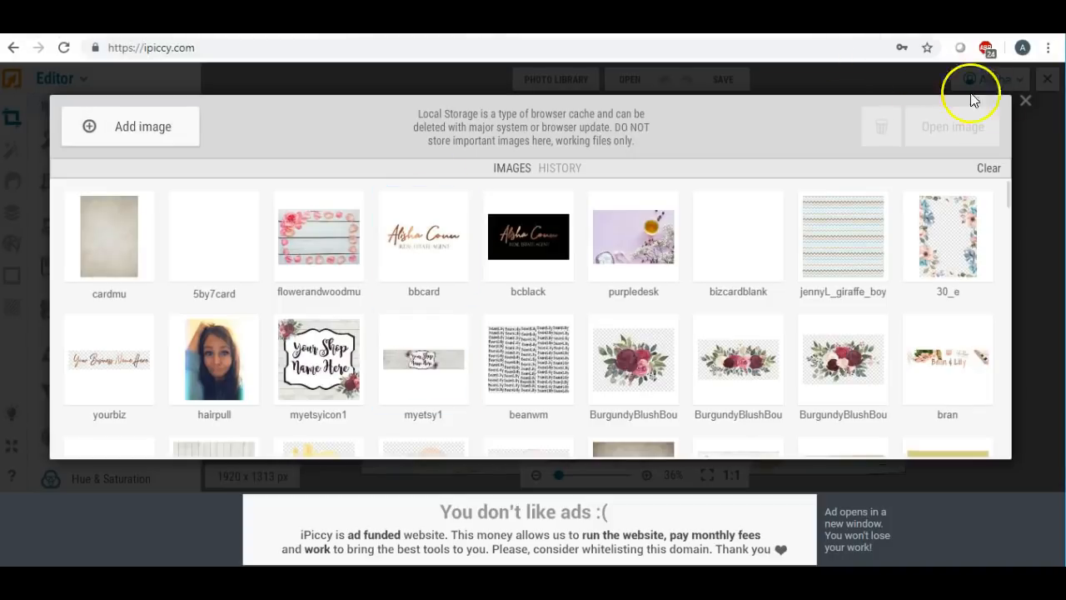
# - Reopen flowerandwoodmu for editing without saving changes, and show its layers panel
pyautogui.moveTo(1024, 102); pyautogui.dragTo(822, 130)
pyautogui.click(284, 275)
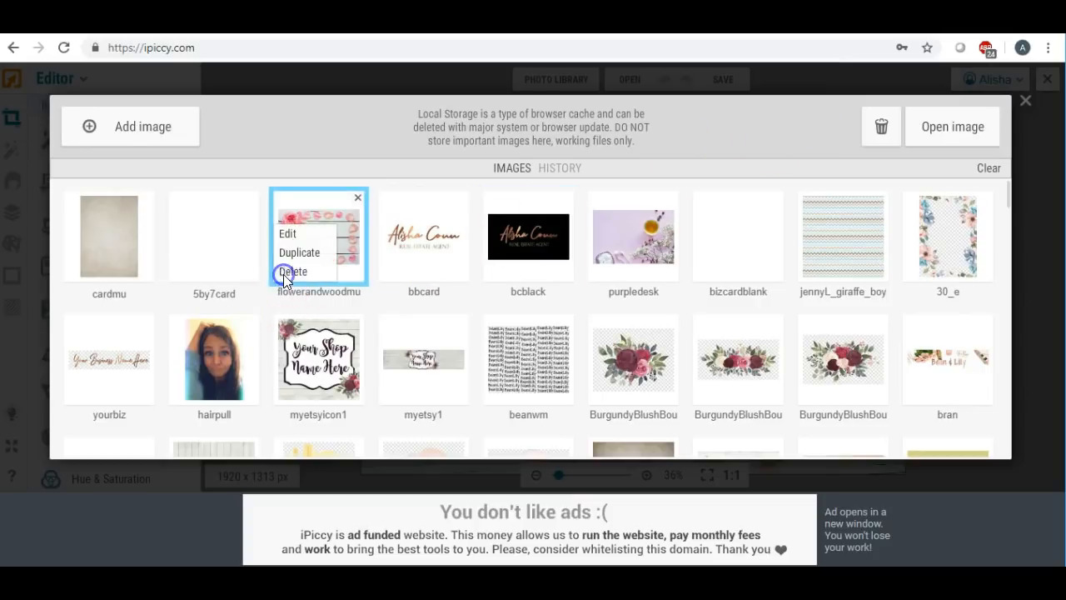
pyautogui.click(293, 231)
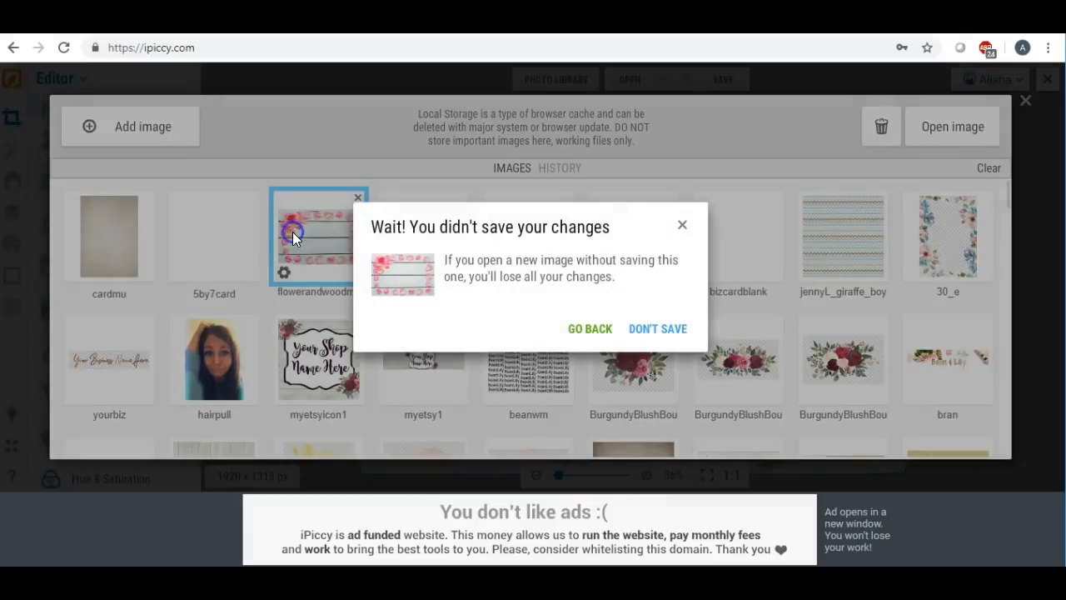
pyautogui.click(654, 330)
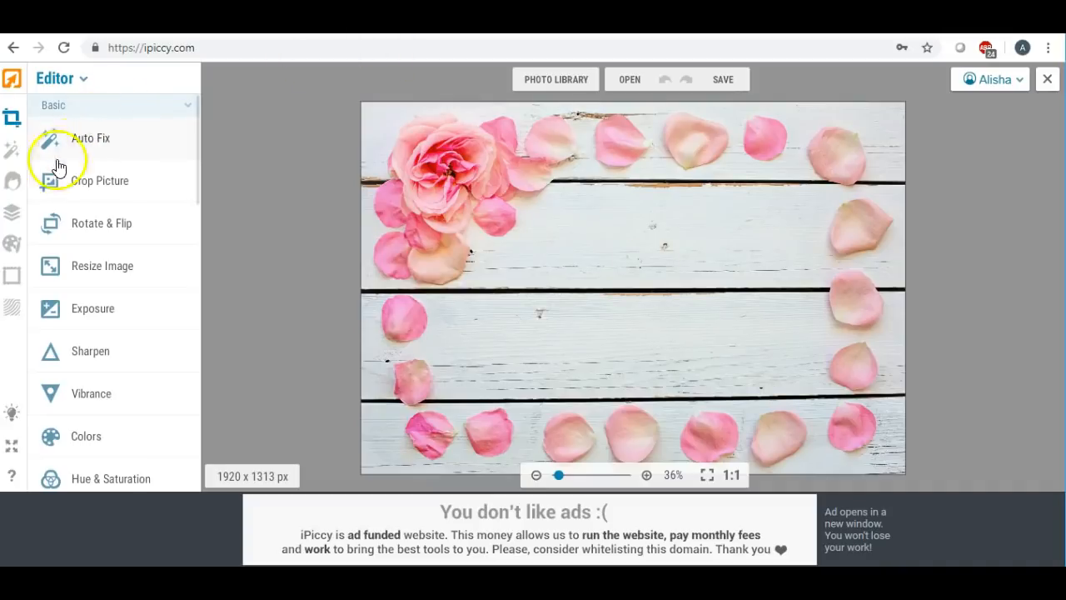
pyautogui.click(11, 213)
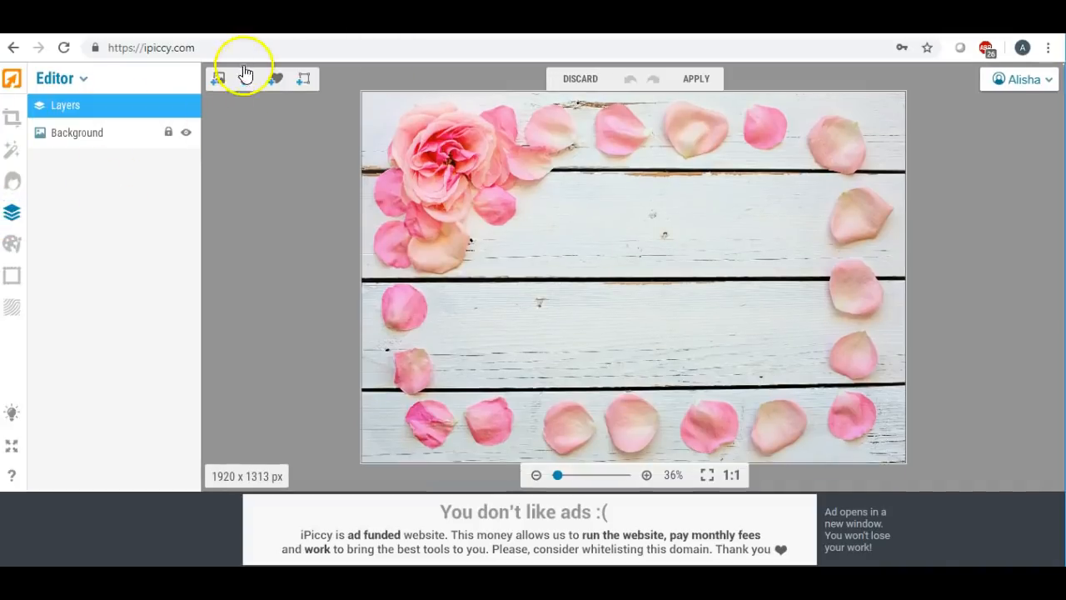
# - Place the cardmu image on the rose-petal photo, enlarge it, and tilt it clockwise near the centre
pyautogui.click(218, 78)
pyautogui.moveTo(76, 182); pyautogui.dragTo(616, 245)
pyautogui.moveTo(663, 348); pyautogui.dragTo(724, 393)
pyautogui.click(654, 305)
pyautogui.moveTo(635, 279); pyautogui.dragTo(636, 272)
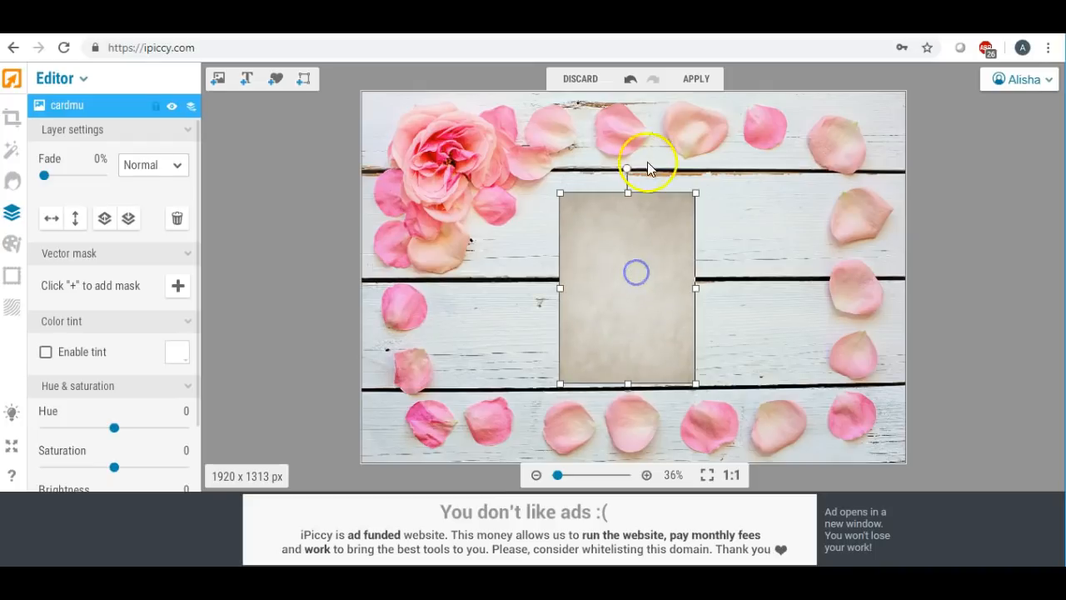
pyautogui.moveTo(629, 169); pyautogui.dragTo(658, 175)
pyautogui.moveTo(632, 234); pyautogui.dragTo(640, 230)
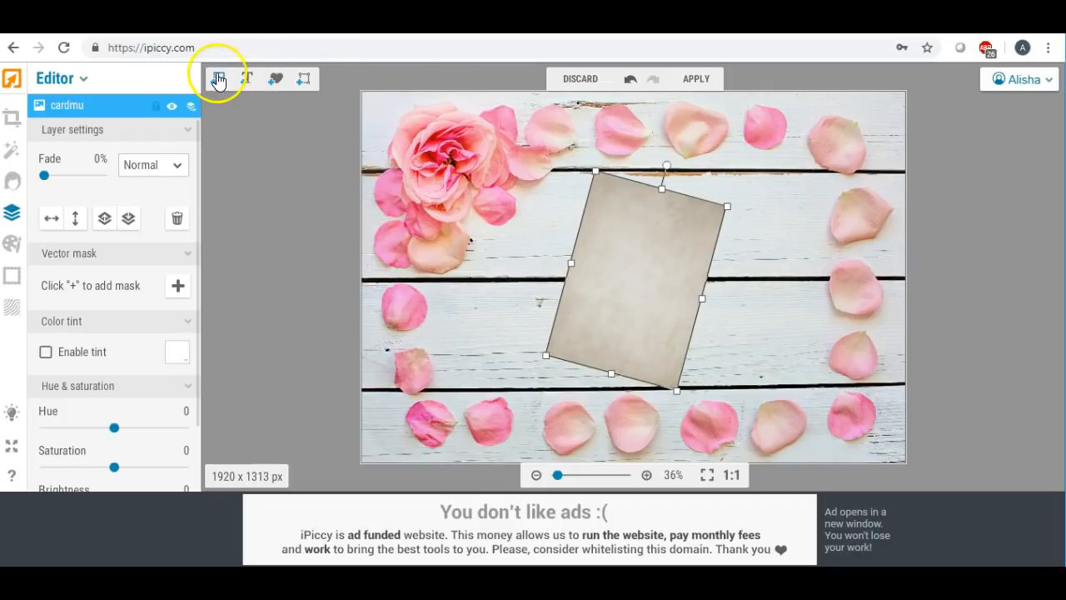
# - Add the 5by7card image to the photo, enlarge it and position it over the beige card
pyautogui.click(218, 78)
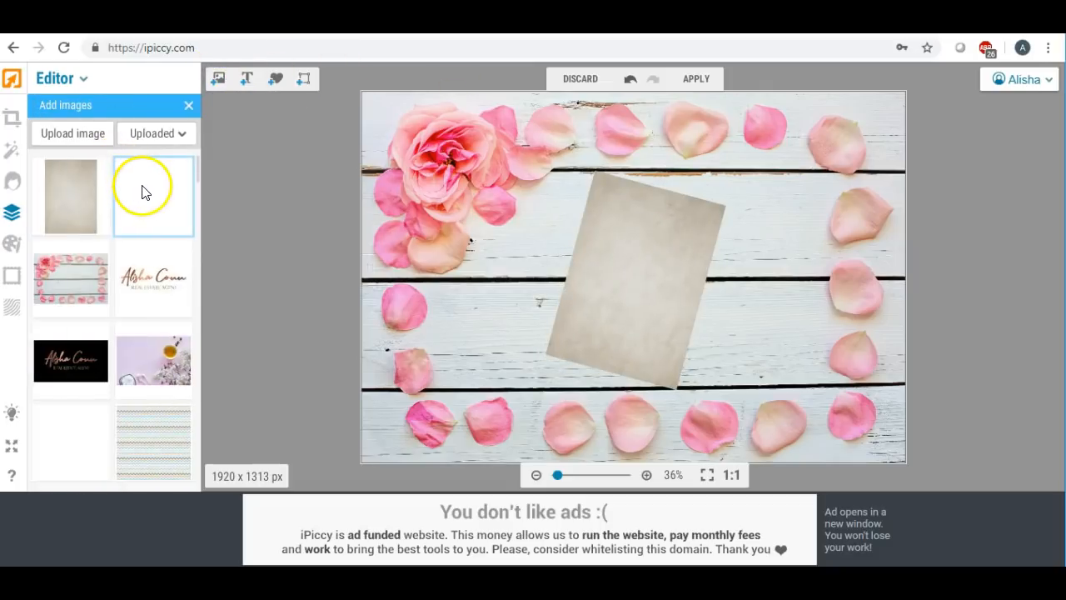
pyautogui.moveTo(141, 192); pyautogui.dragTo(584, 259)
pyautogui.click(605, 305)
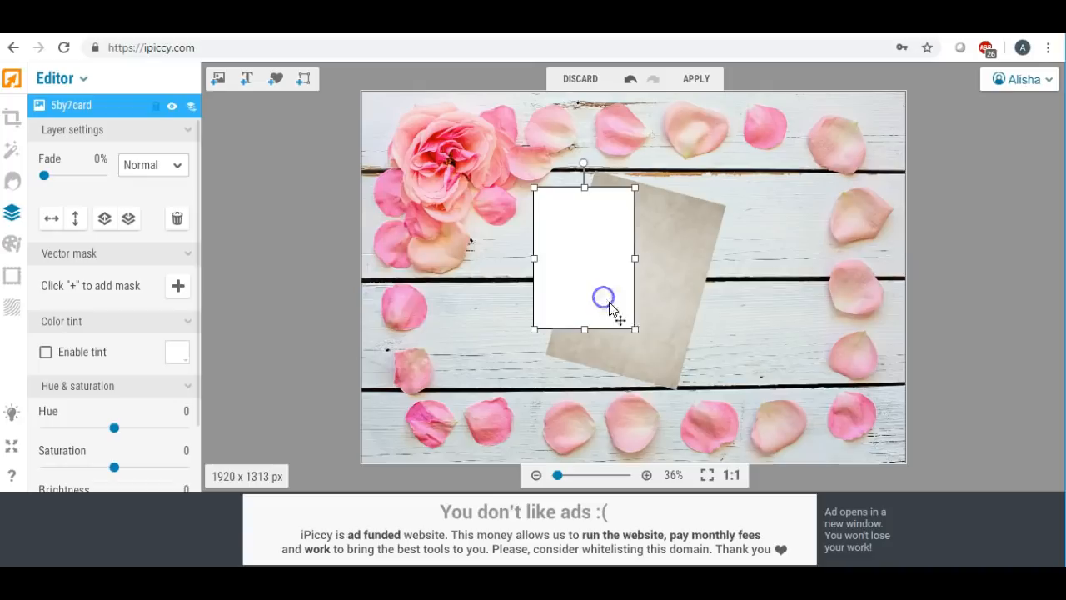
pyautogui.moveTo(634, 329); pyautogui.dragTo(665, 374)
pyautogui.moveTo(604, 263); pyautogui.dragTo(607, 266)
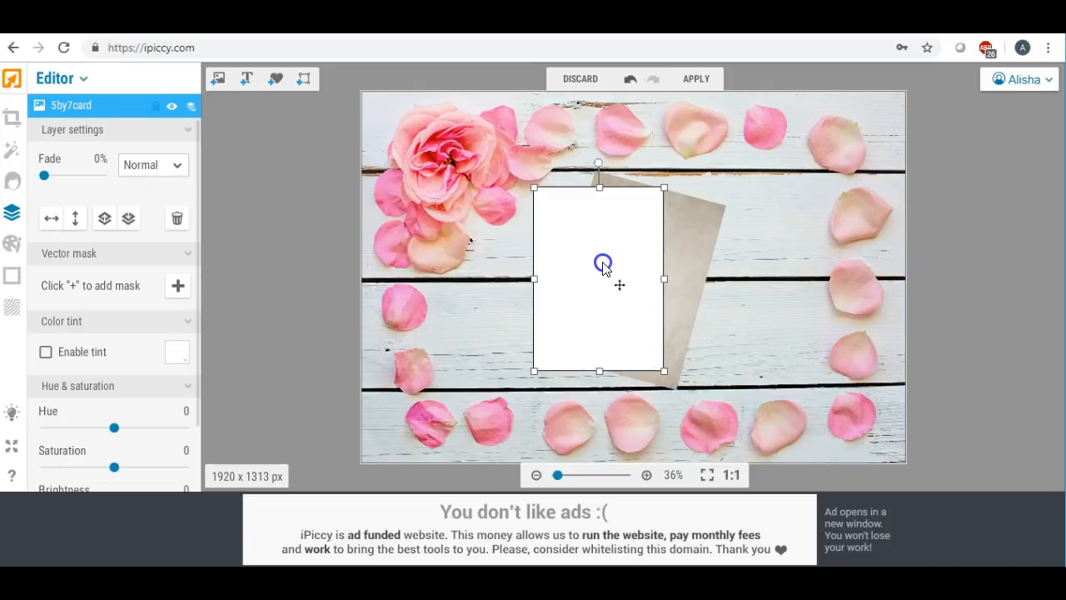
pyautogui.click(667, 375)
pyautogui.moveTo(668, 375); pyautogui.dragTo(673, 382)
pyautogui.moveTo(611, 288); pyautogui.dragTo(613, 288)
# - Fine-tune the layout: nudge the beige card right and the white card left over it
pyautogui.click(313, 213)
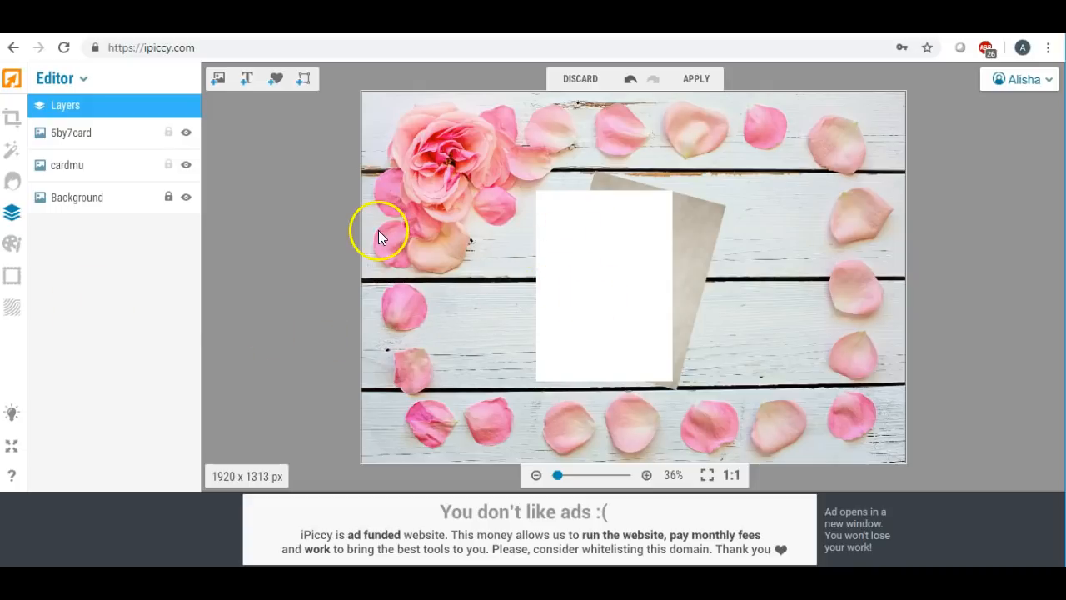
pyautogui.click(691, 225)
pyautogui.moveTo(691, 220); pyautogui.dragTo(707, 218)
pyautogui.moveTo(586, 221)
pyautogui.mouseDown()
pyautogui.moveTo(507, 231)
pyautogui.moveTo(584, 215)
pyautogui.mouseUp()
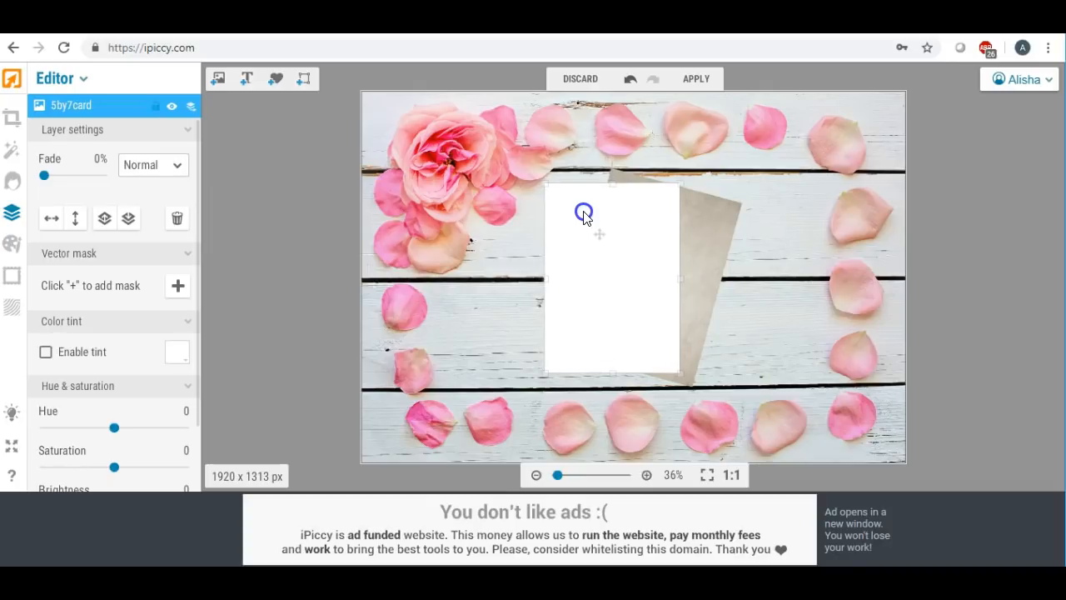
pyautogui.click(291, 198)
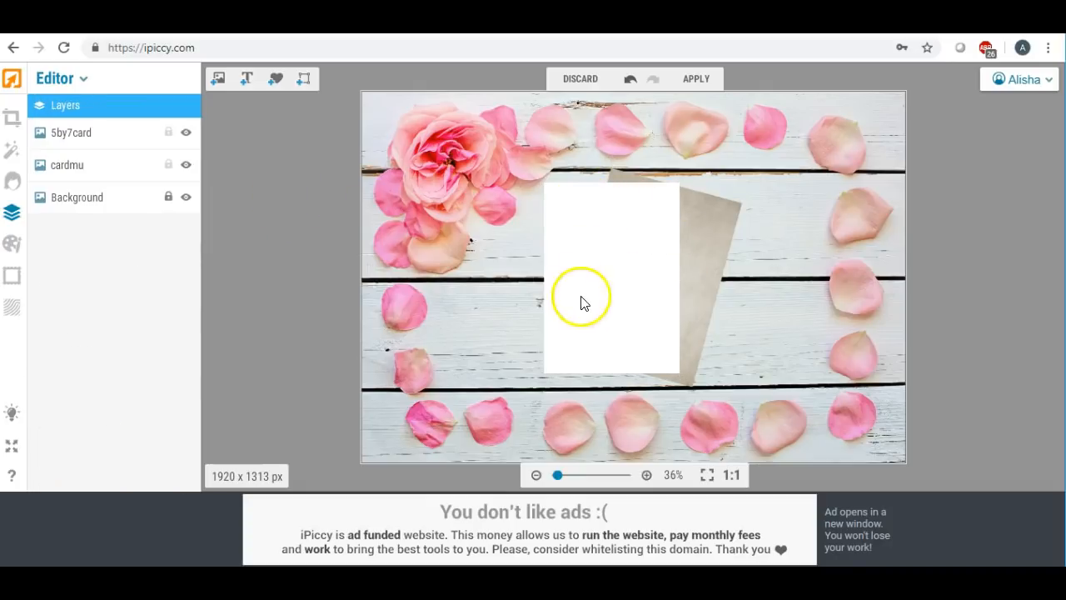
pyautogui.click(590, 202)
pyautogui.click(707, 216)
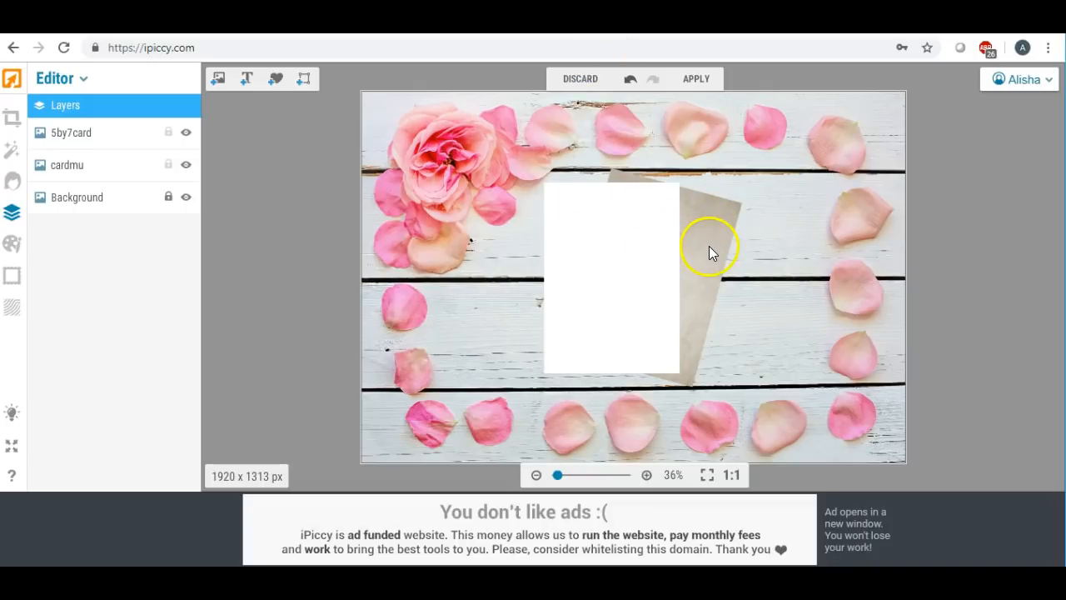